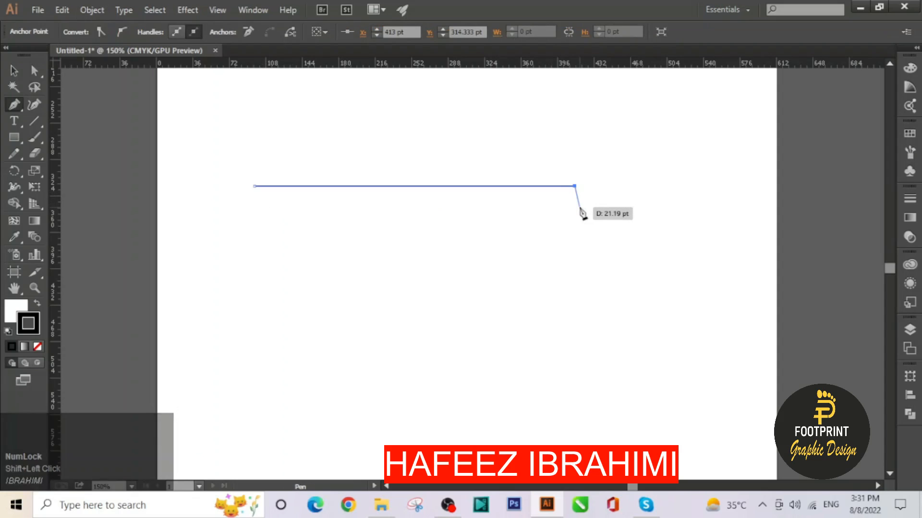
End the straight line and draw a two-segment S-shaped curve beneath it with the Pen tool, arching upward first and dipping at the end.
key(Escape)
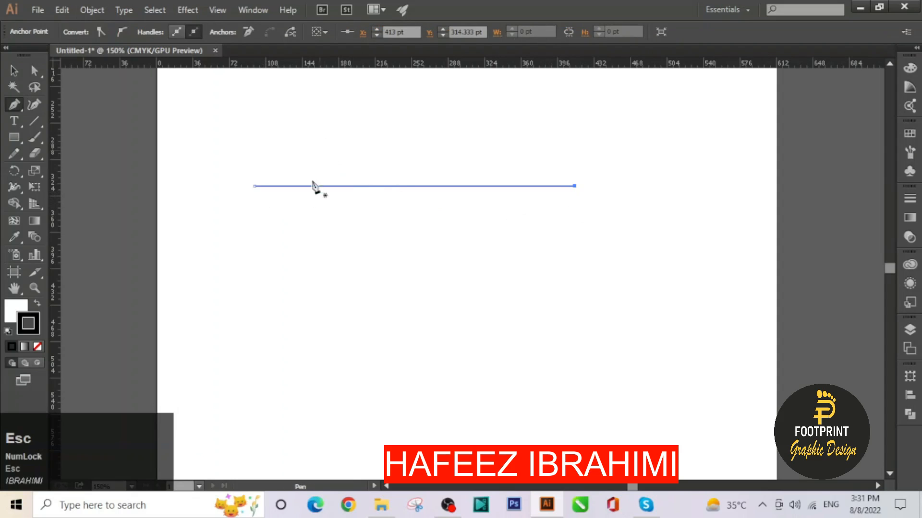
click(254, 232)
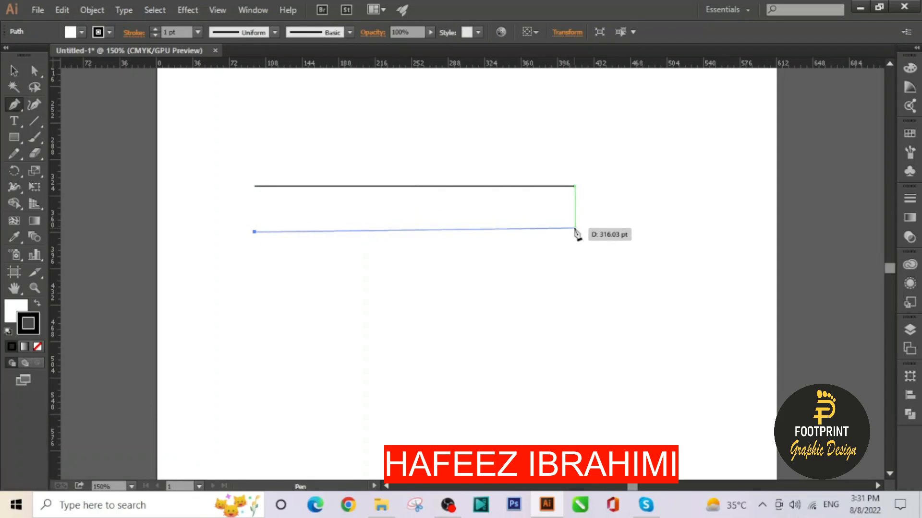
click(575, 228)
drag(575, 228, 704, 267)
click(576, 228)
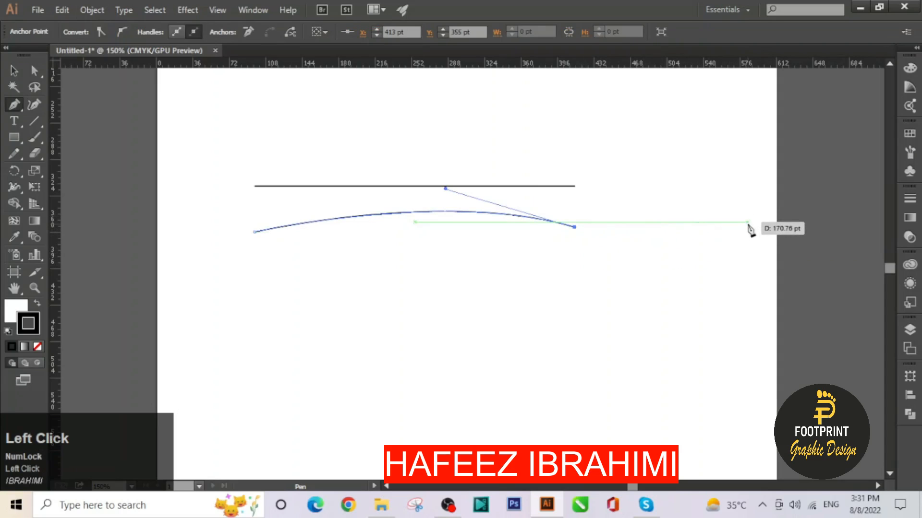
drag(748, 222, 812, 170)
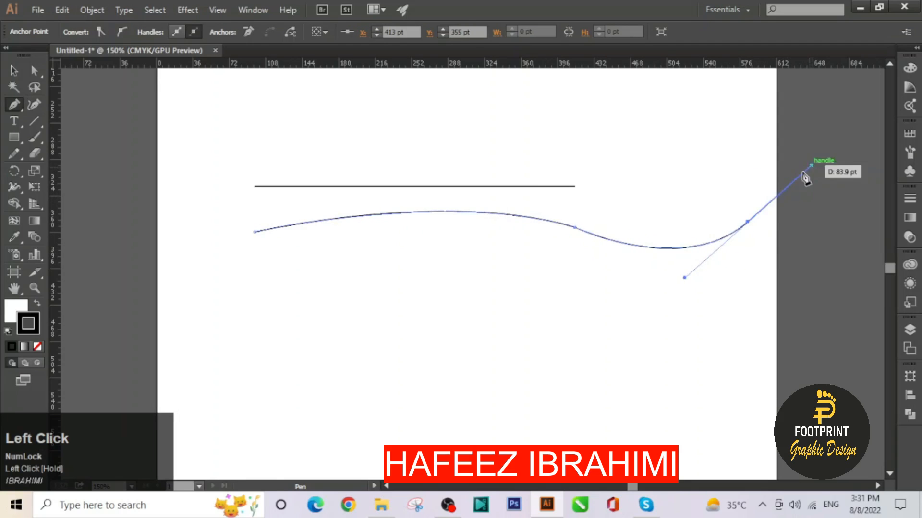
click(747, 222)
drag(748, 224, 756, 151)
key(Escape)
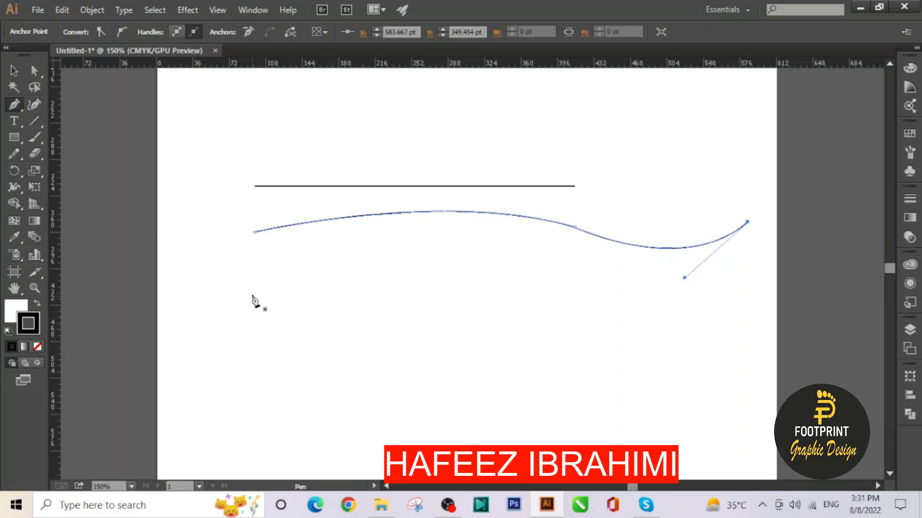
Draw an open wavy path of four alternating curves with the Pen tool below the S-shaped curve.
click(260, 269)
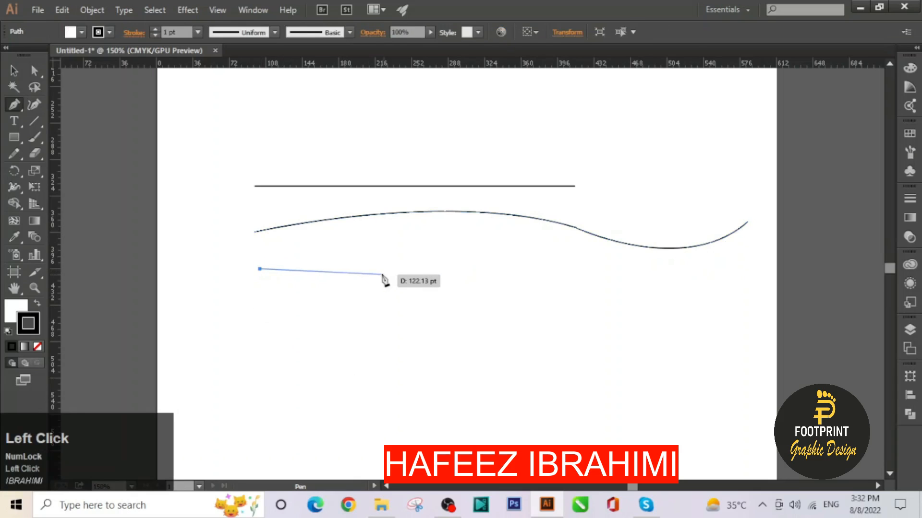
drag(380, 272, 462, 243)
drag(379, 271, 531, 300)
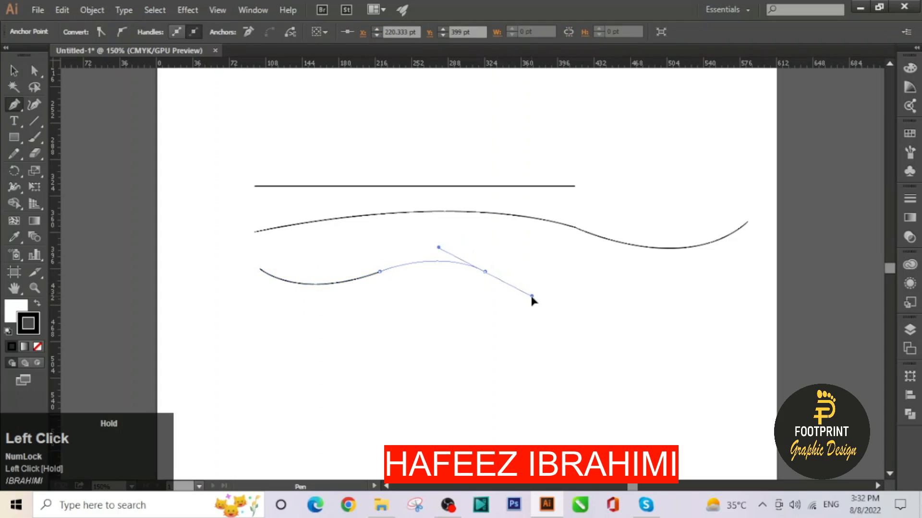
click(485, 272)
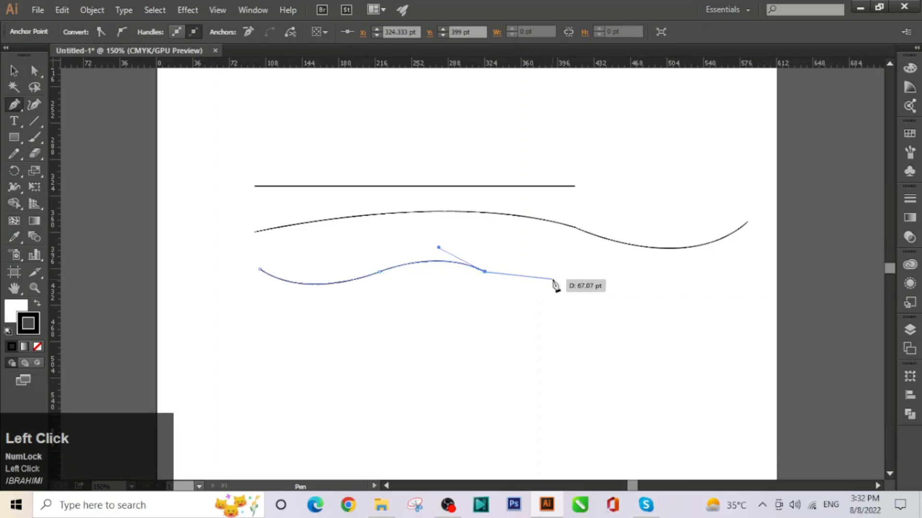
drag(579, 272, 615, 251)
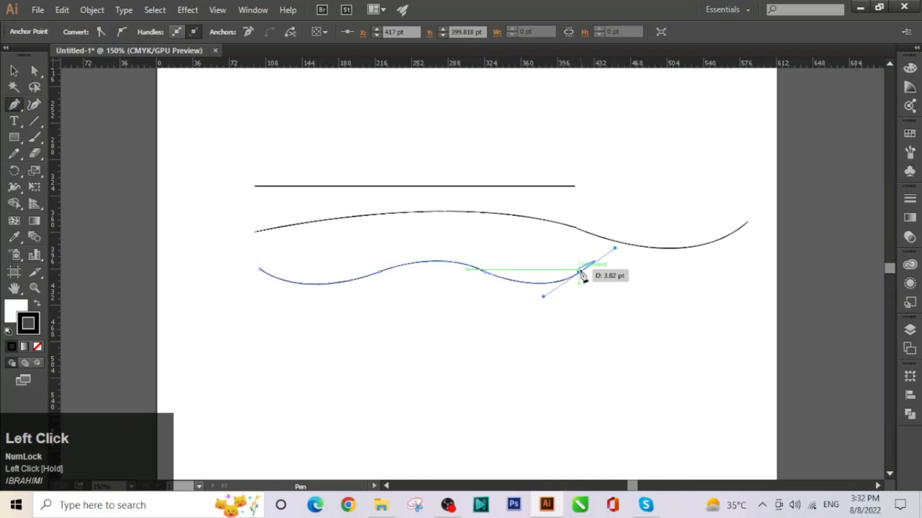
click(579, 273)
drag(678, 269, 719, 294)
click(678, 269)
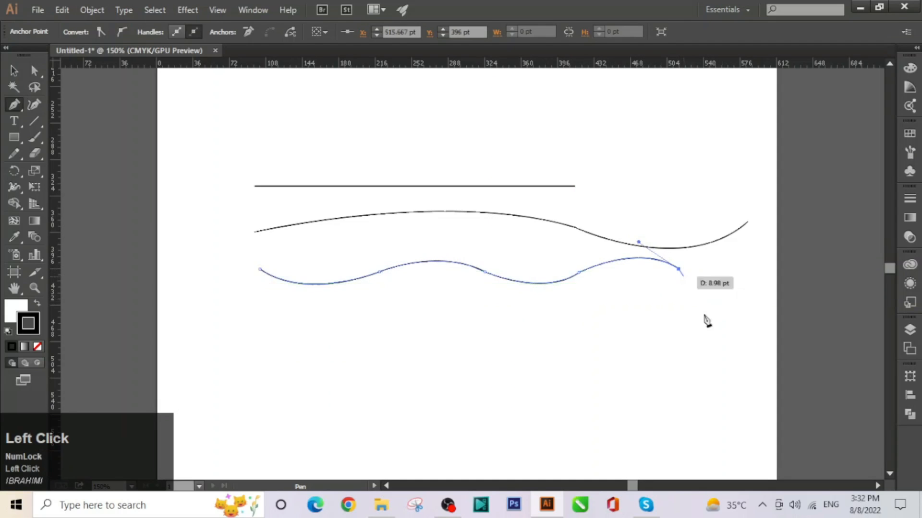
key(Escape)
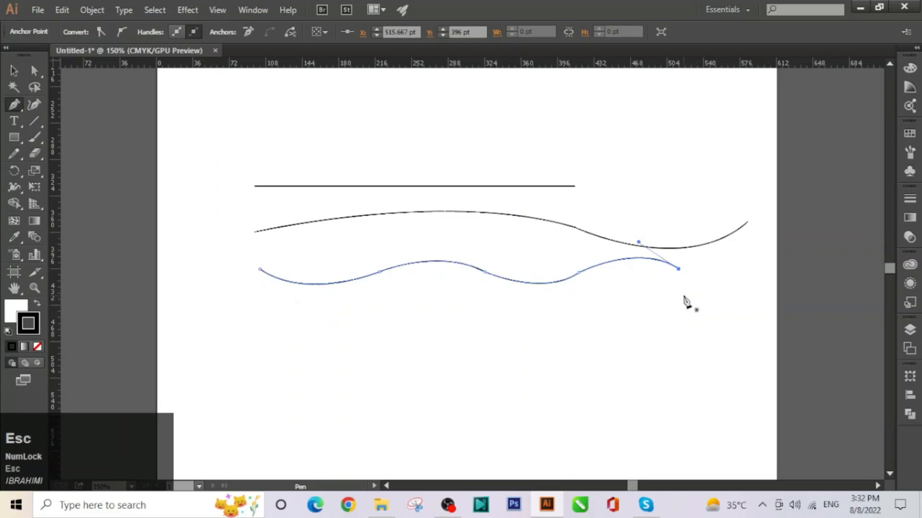
Draw a closed four-sided shape about 94 pt wide with the Pen tool below the start of the wavy path.
click(264, 331)
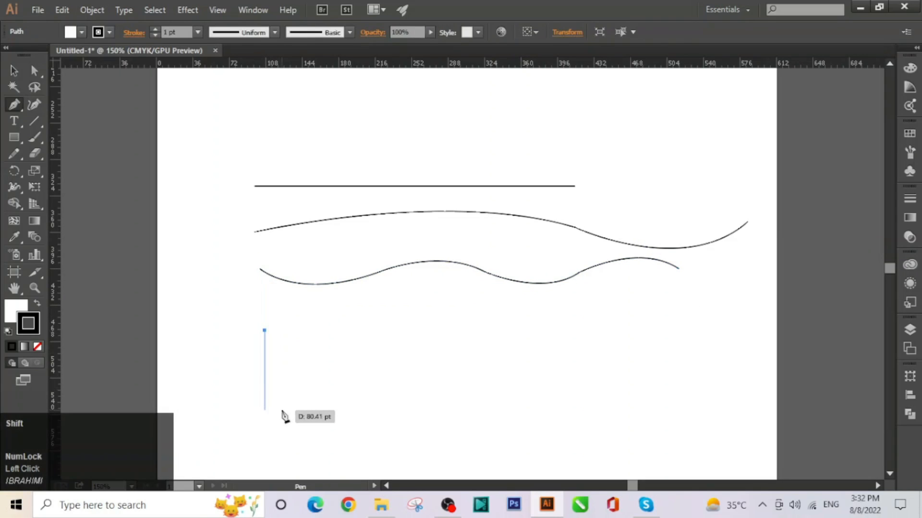
shift+click(265, 414)
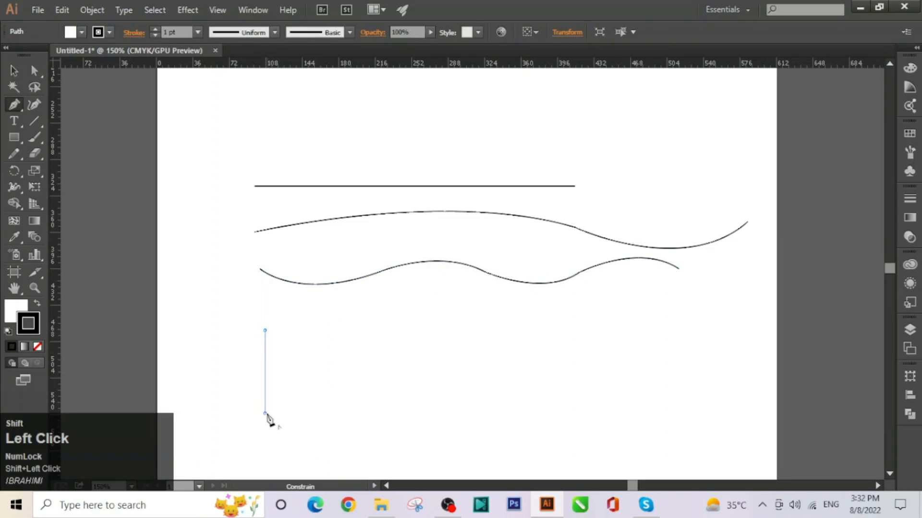
shift+click(361, 414)
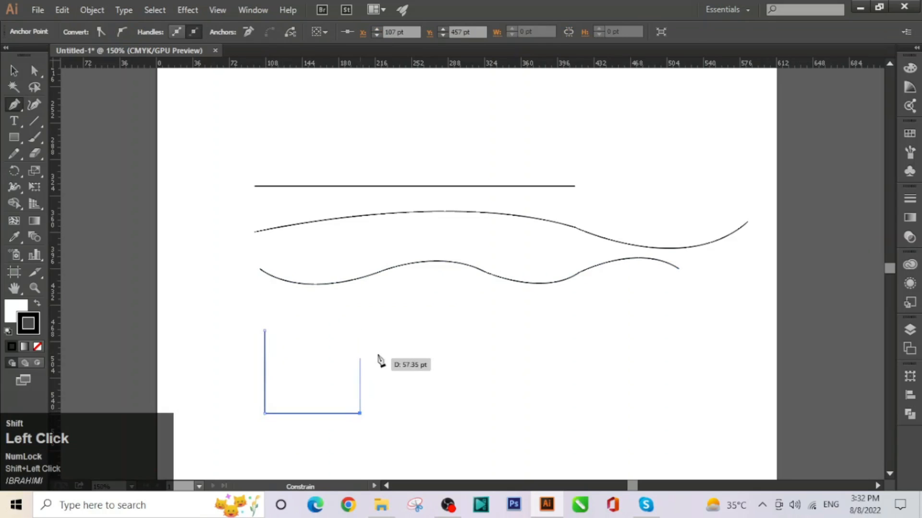
shift+click(361, 328)
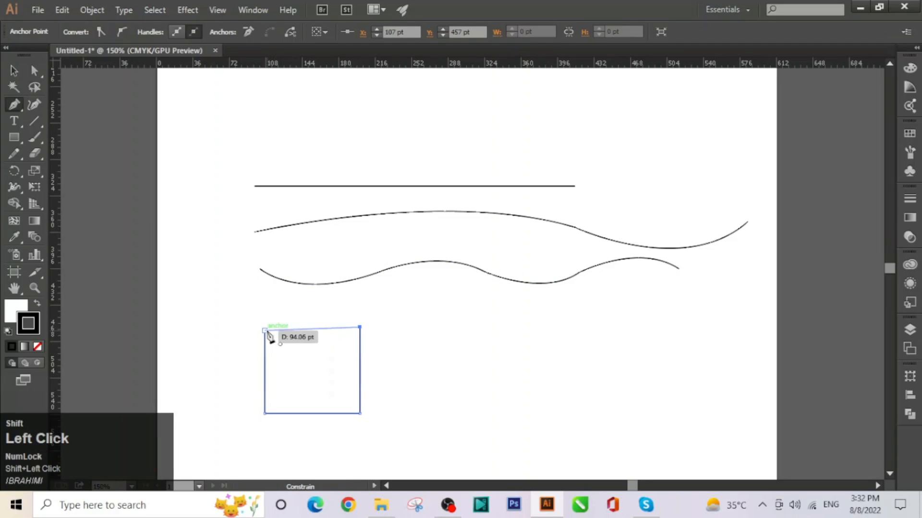
click(266, 331)
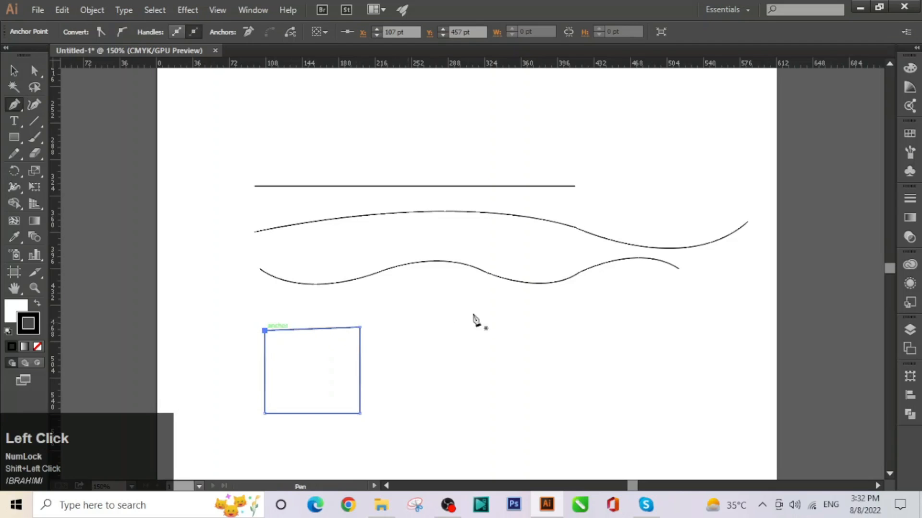
Draw a closed triangle with a horizontal base about 85 pt wide beside the four-sided shape.
click(444, 320)
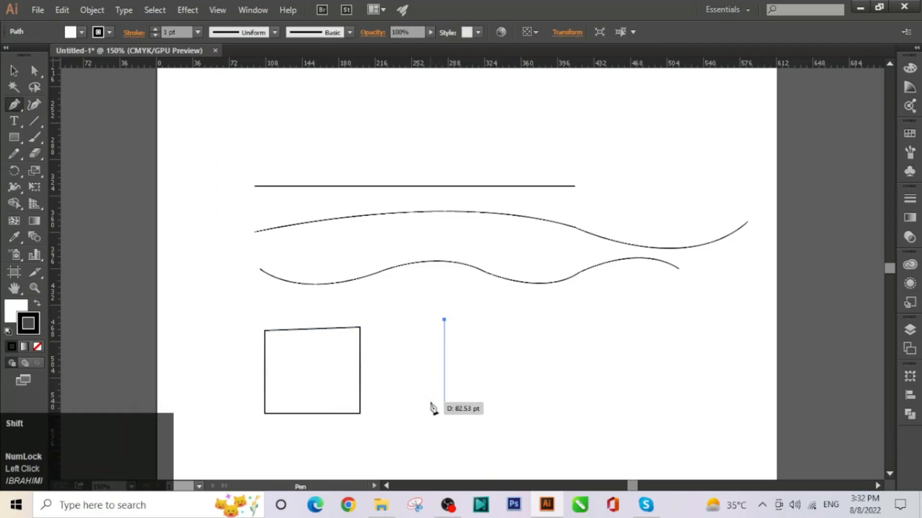
click(405, 407)
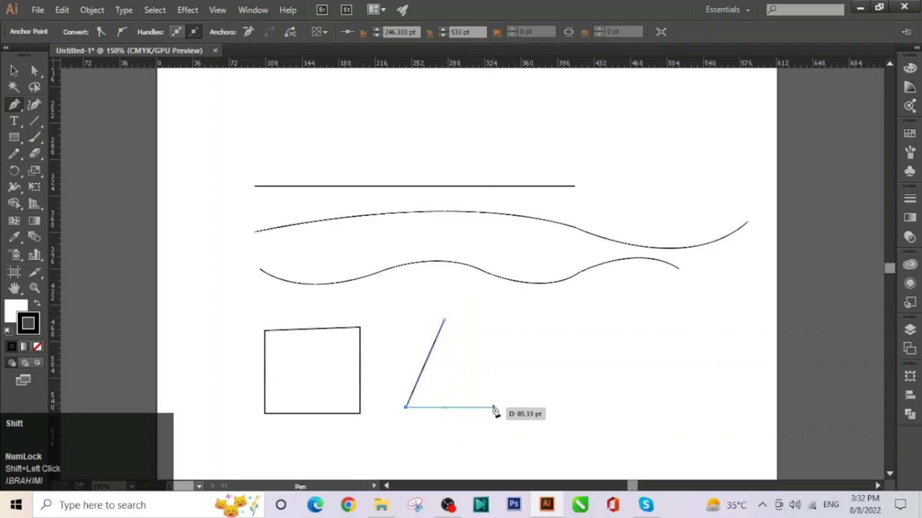
shift+click(492, 407)
click(445, 321)
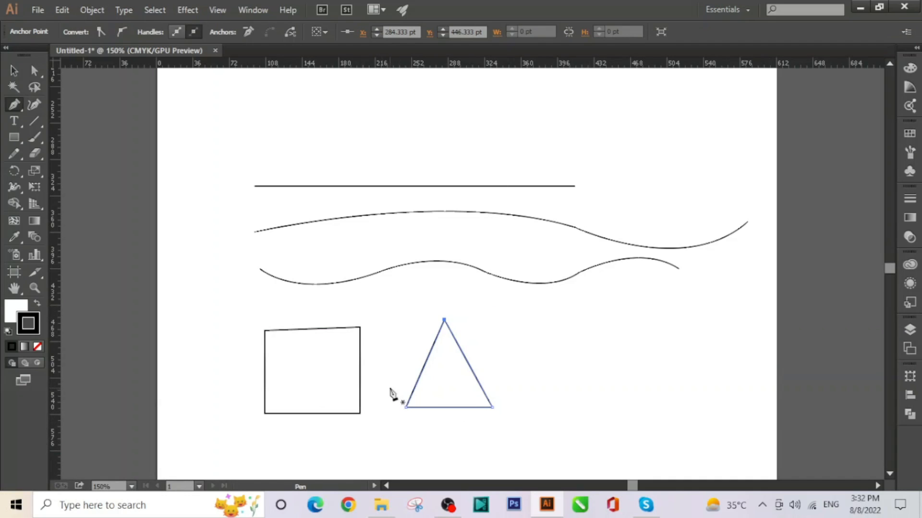
Select all the practice lines and shapes on the artboard and delete them.
shift+click(14, 71)
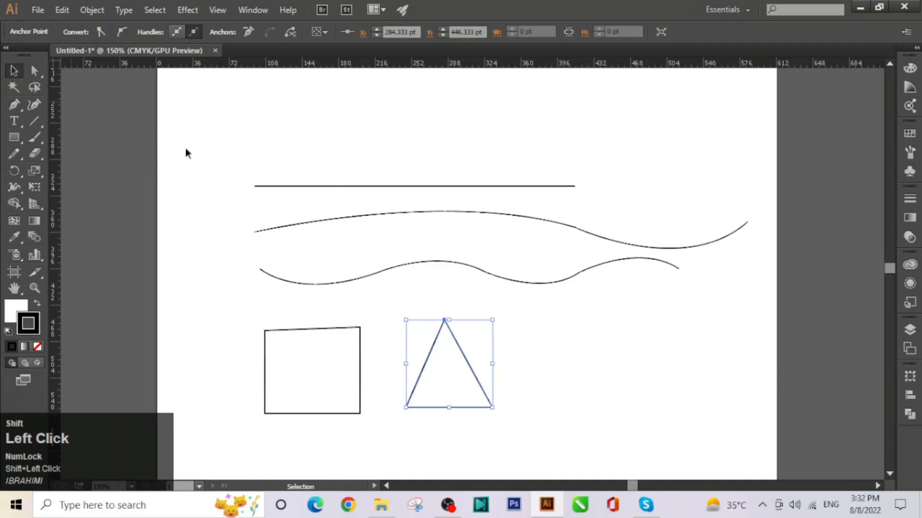
drag(217, 140, 698, 438)
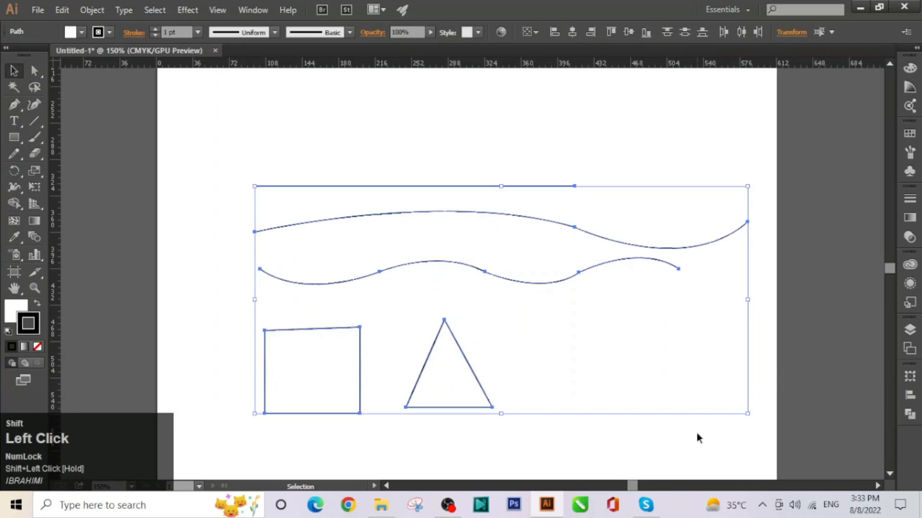
key(shift+Delete)
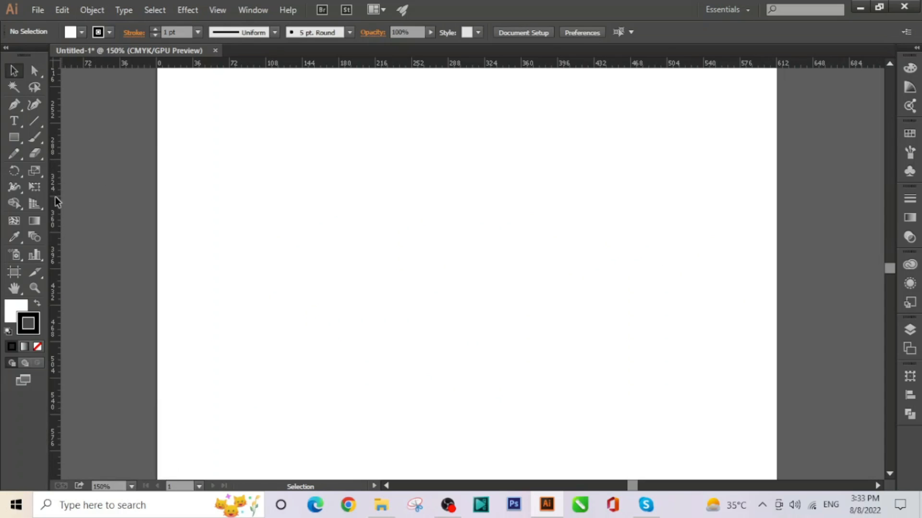
Place a vertical guide at about 290 pt and draw the left half of a heart against it with the Pen tool as an open path.
drag(55, 202, 451, 244)
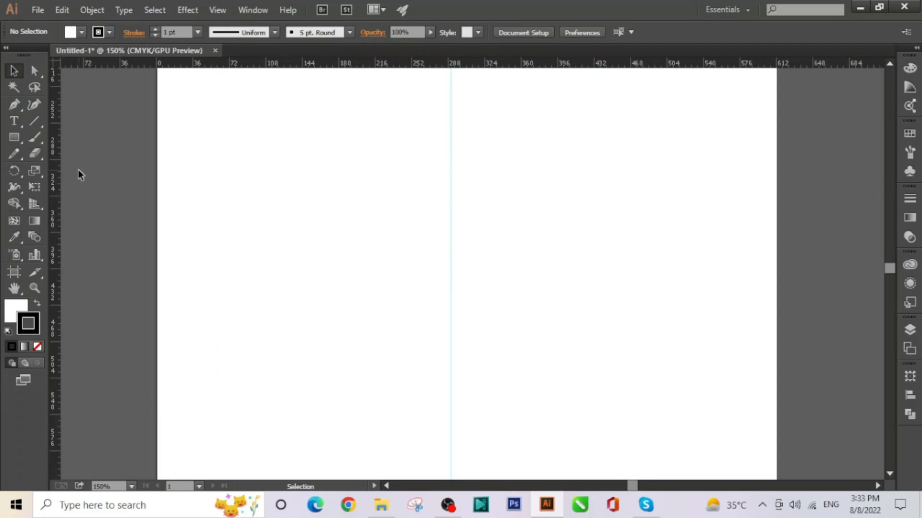
shift+click(16, 106)
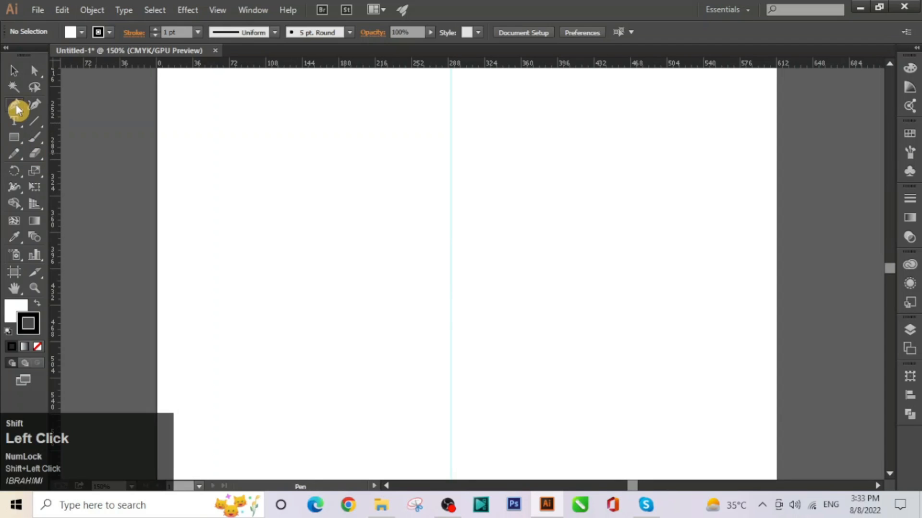
shift+click(450, 189)
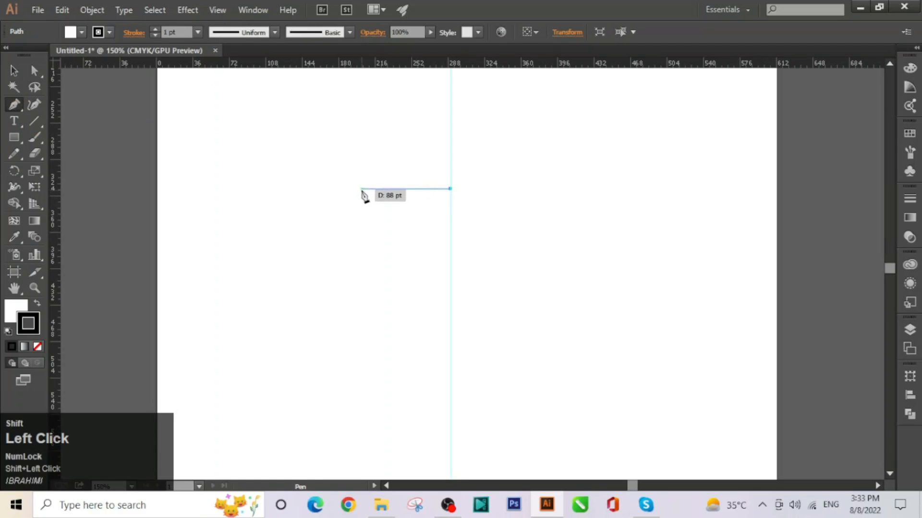
drag(362, 192, 326, 225)
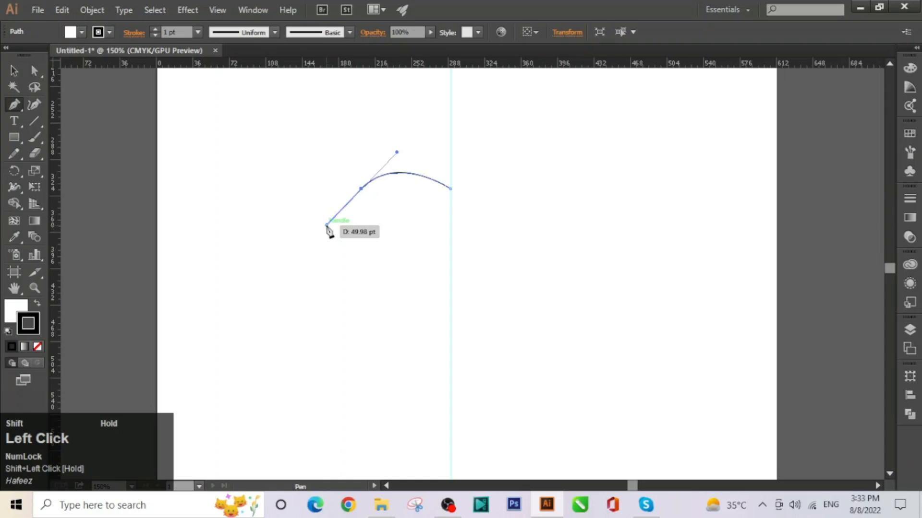
click(361, 190)
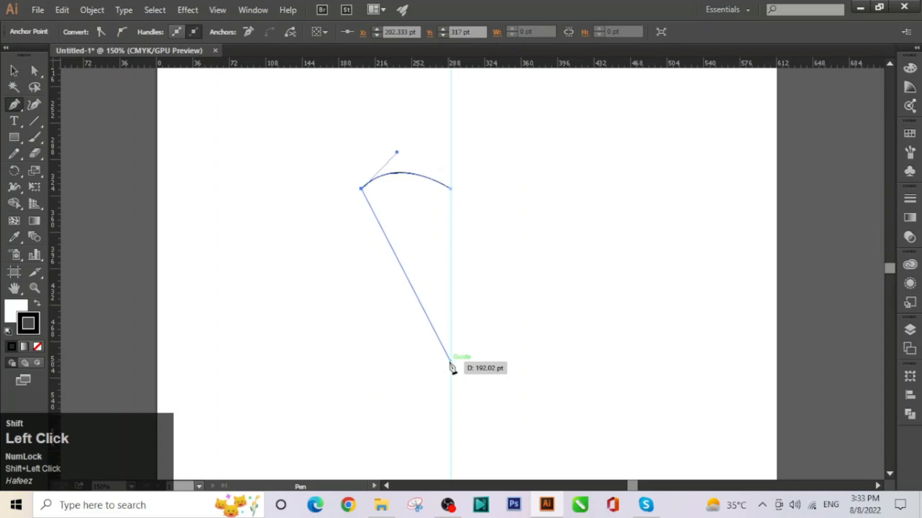
drag(451, 363, 598, 390)
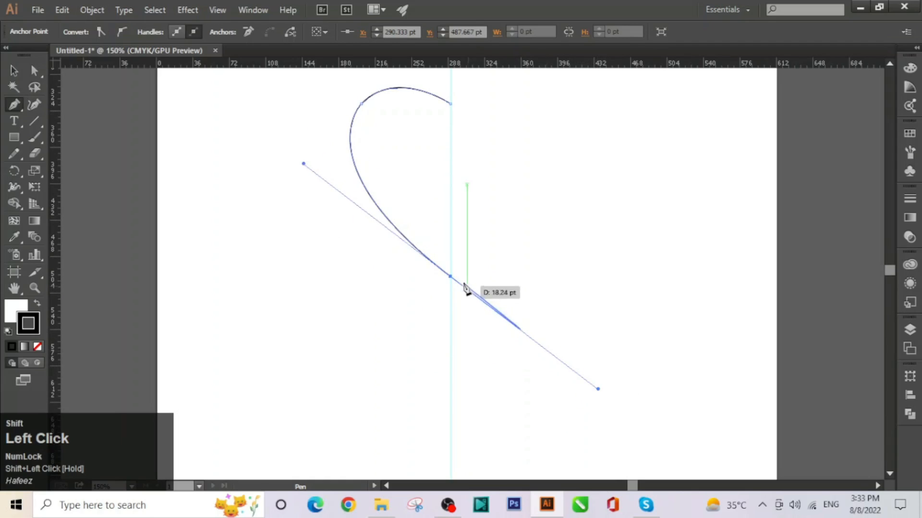
shift+click(450, 277)
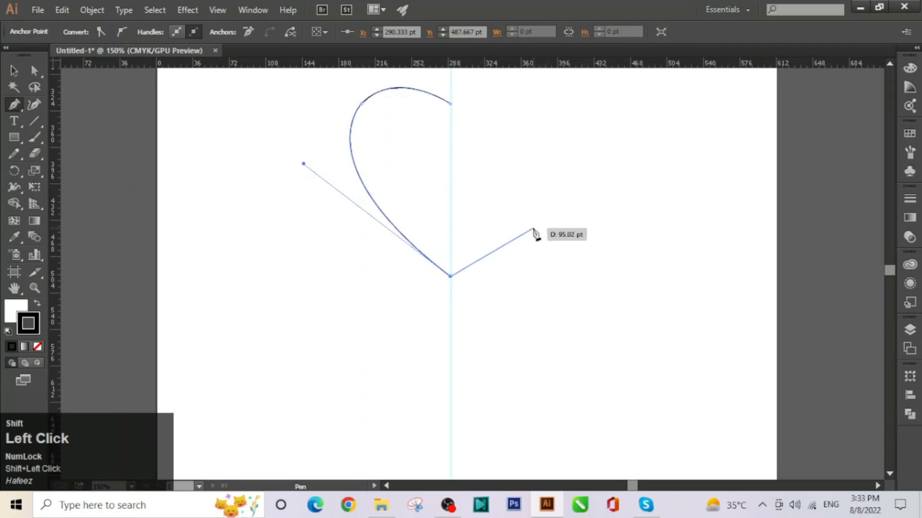
drag(531, 226, 514, 303)
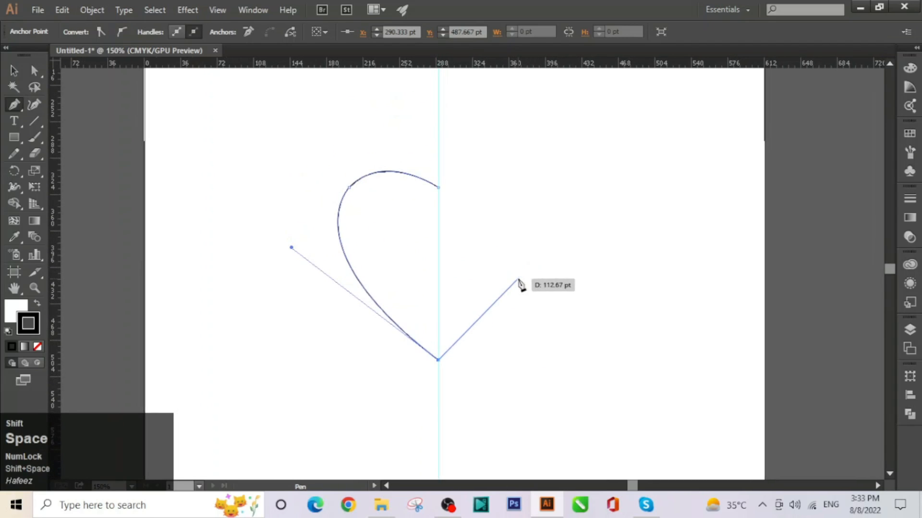
key(shift+Escape)
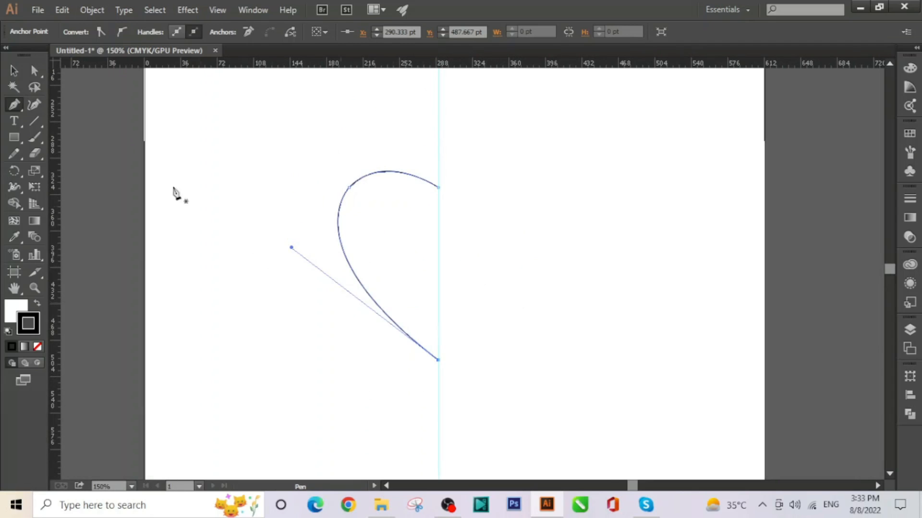
Create a reflected copy of the half heart across the vertical axis.
shift+click(20, 73)
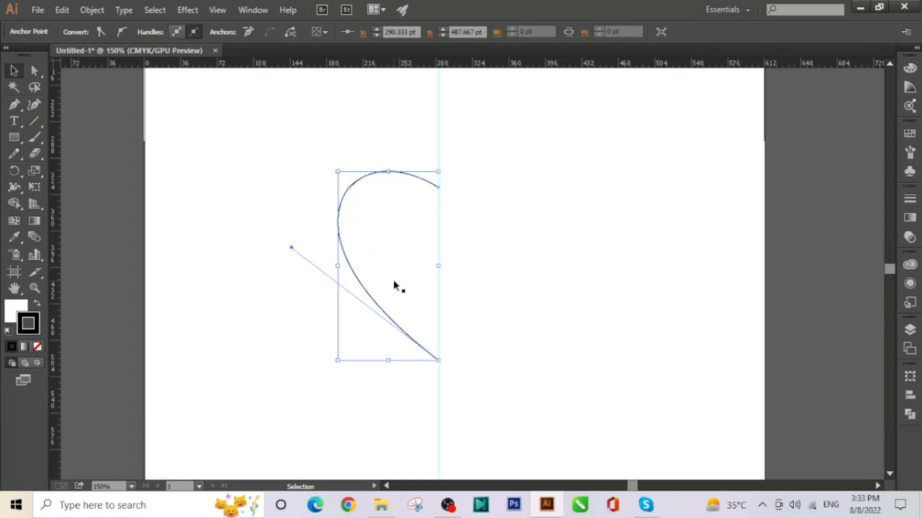
shift+right_click(377, 238)
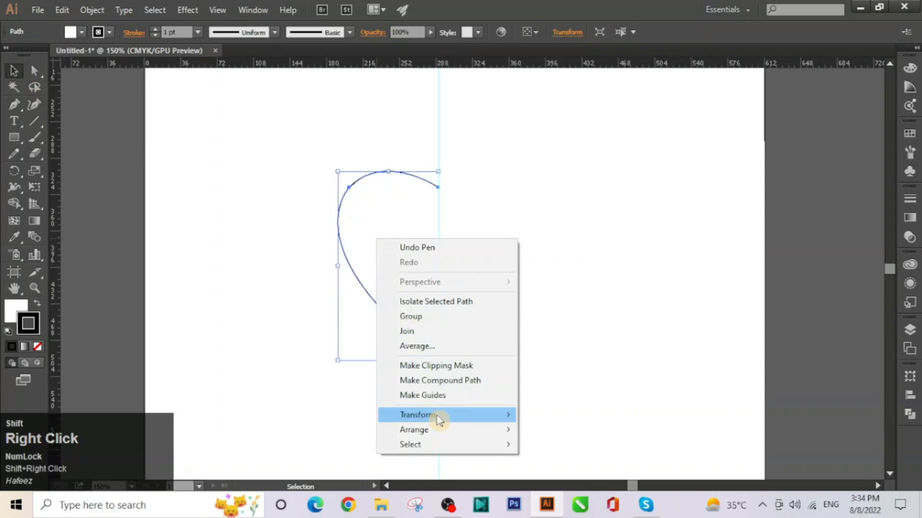
mouse_move(438, 419)
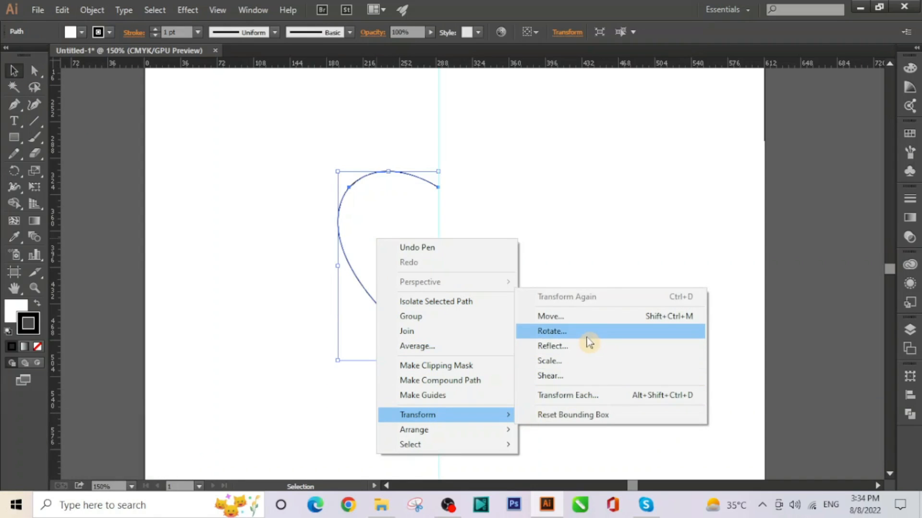
shift+click(551, 354)
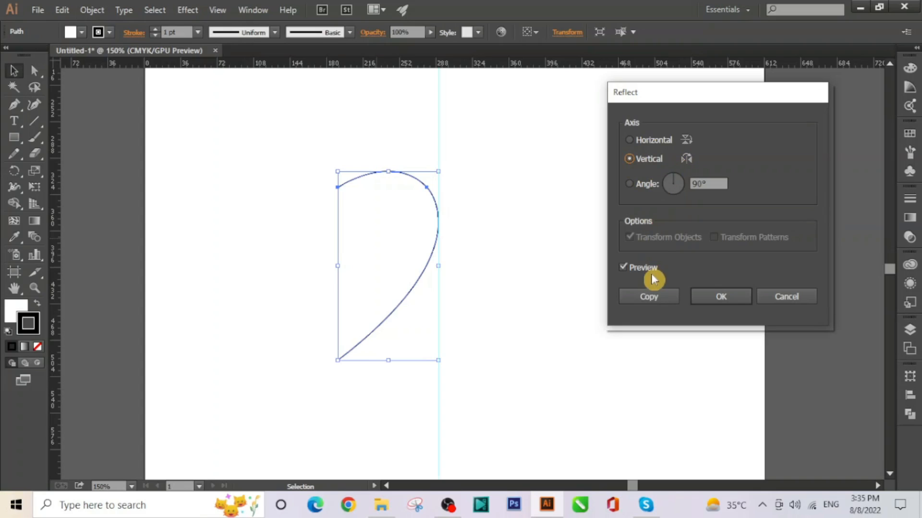
shift+click(642, 298)
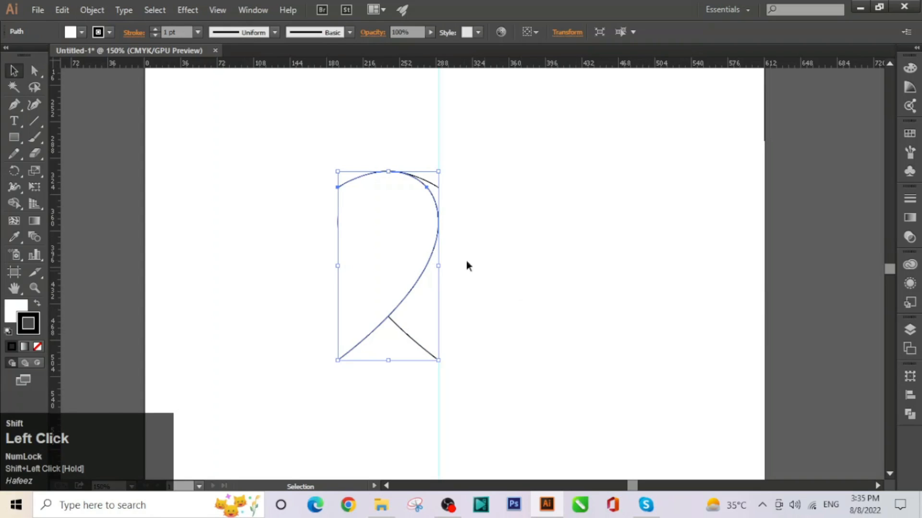
Move the mirrored half to the other side of the guide so both halves meet in a heart, and hide the guides.
click(411, 249)
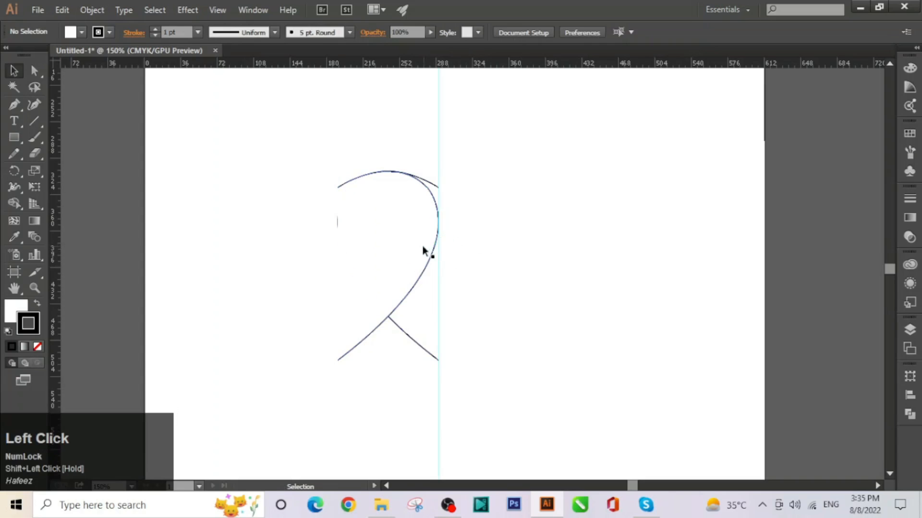
click(436, 246)
drag(436, 247, 522, 253)
click(616, 312)
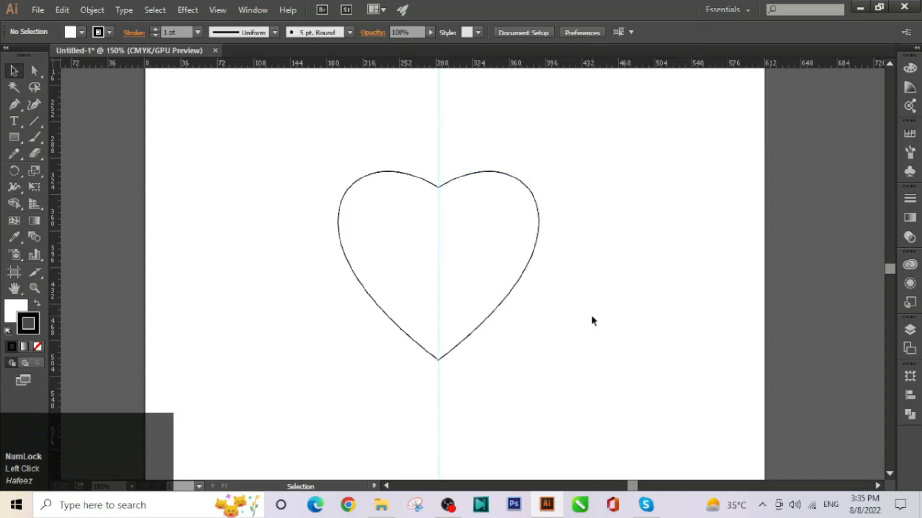
key(ctrl+semicolon)
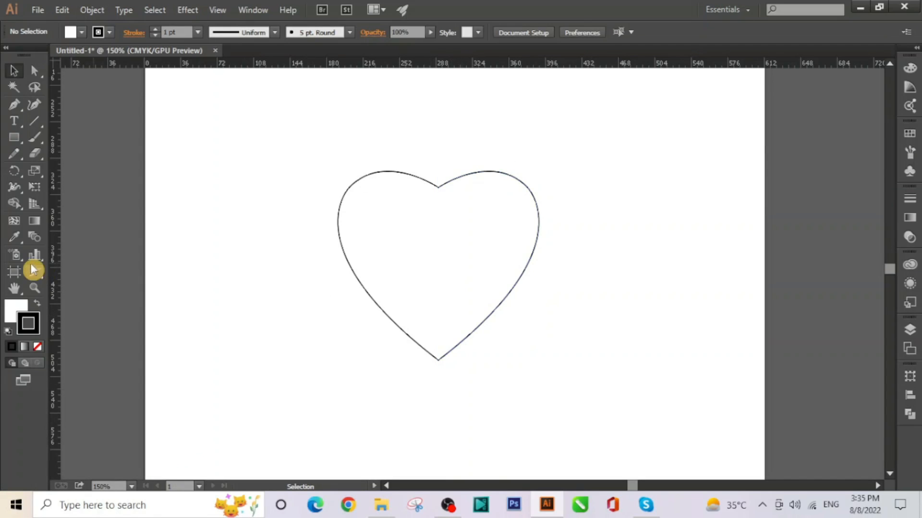
Average the two end anchors at the heart's upper notch on both axes and join them.
click(35, 289)
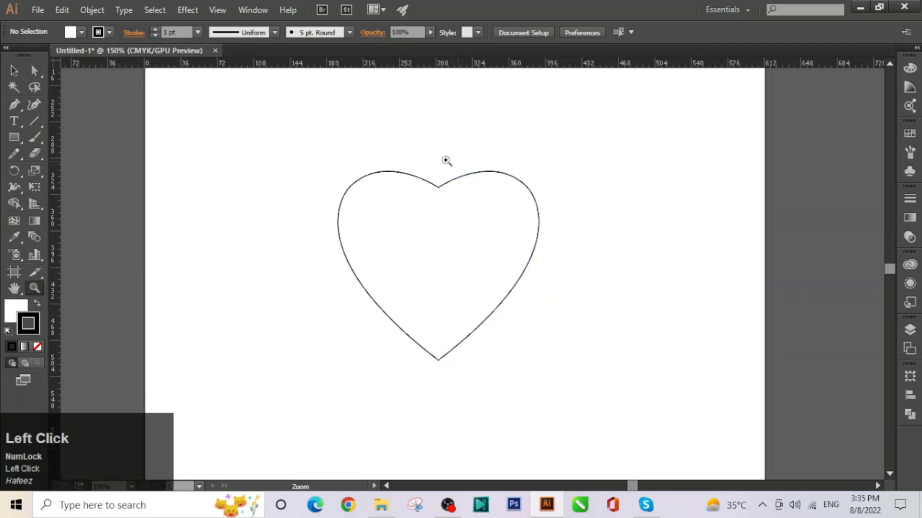
mouse_move(431, 160)
mouse_down()
mouse_move(436, 188)
mouse_move(460, 197)
mouse_move(460, 187)
mouse_move(451, 181)
mouse_move(465, 237)
mouse_move(510, 299)
mouse_move(637, 407)
mouse_move(687, 432)
mouse_move(831, 471)
mouse_up()
drag(810, 461, 800, 455)
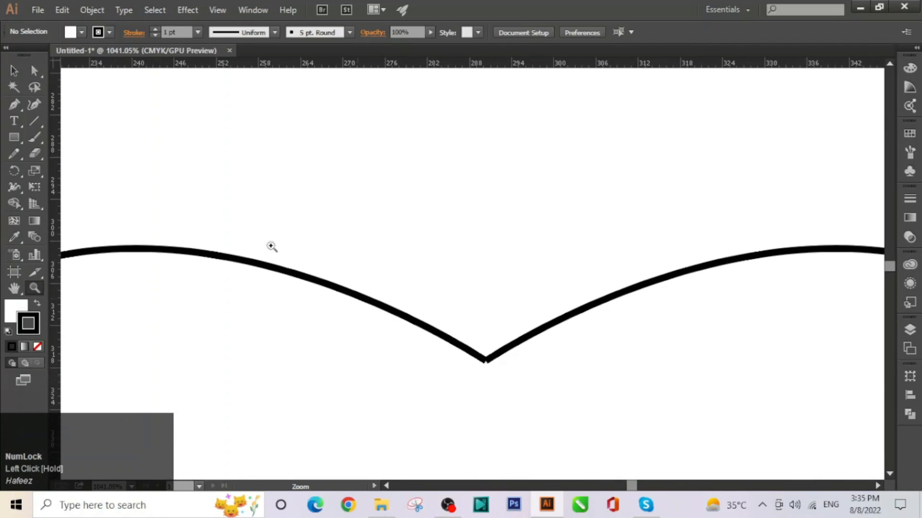
click(34, 71)
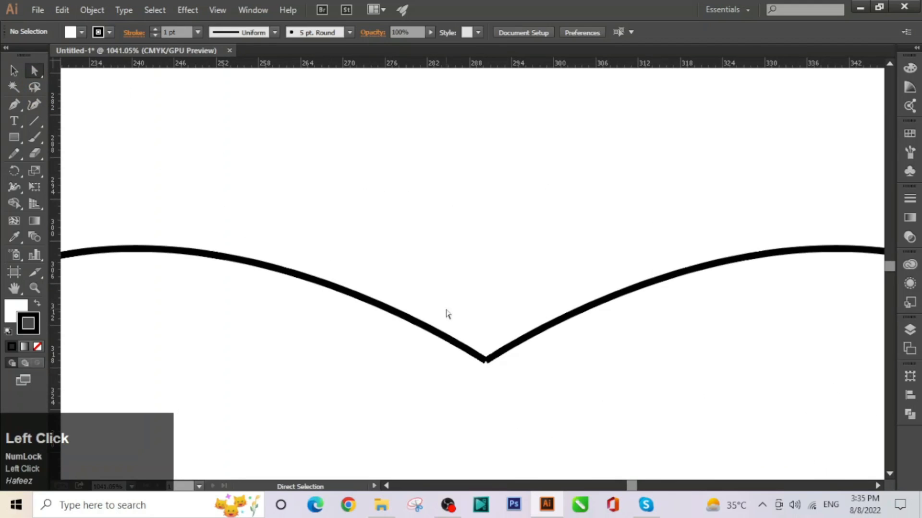
drag(442, 273, 545, 421)
right_click(489, 322)
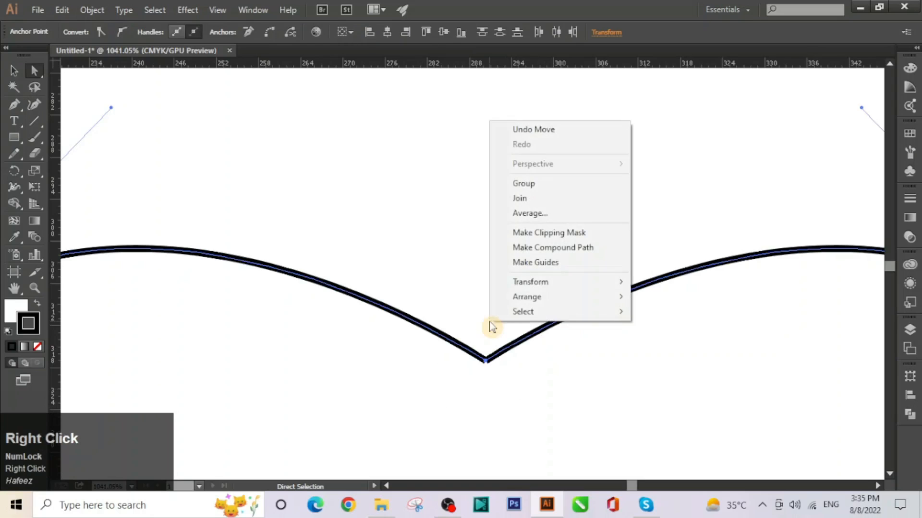
click(544, 217)
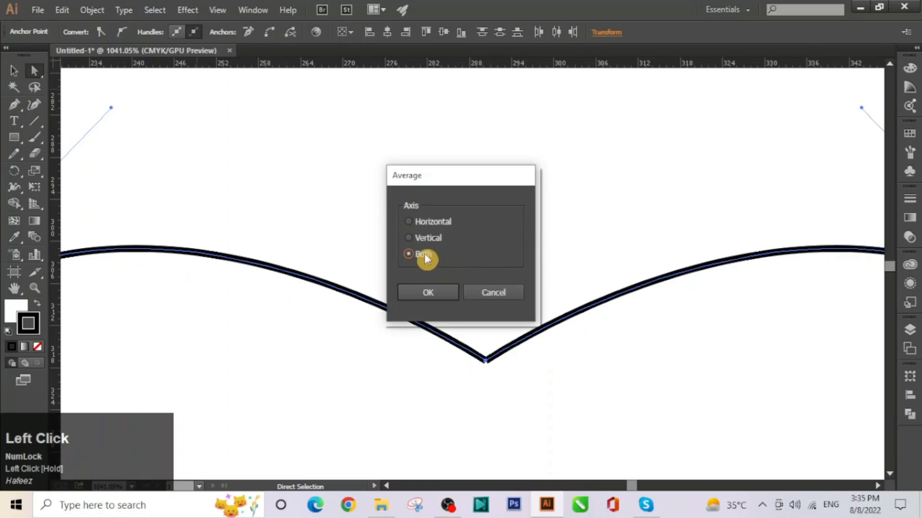
click(439, 293)
right_click(489, 322)
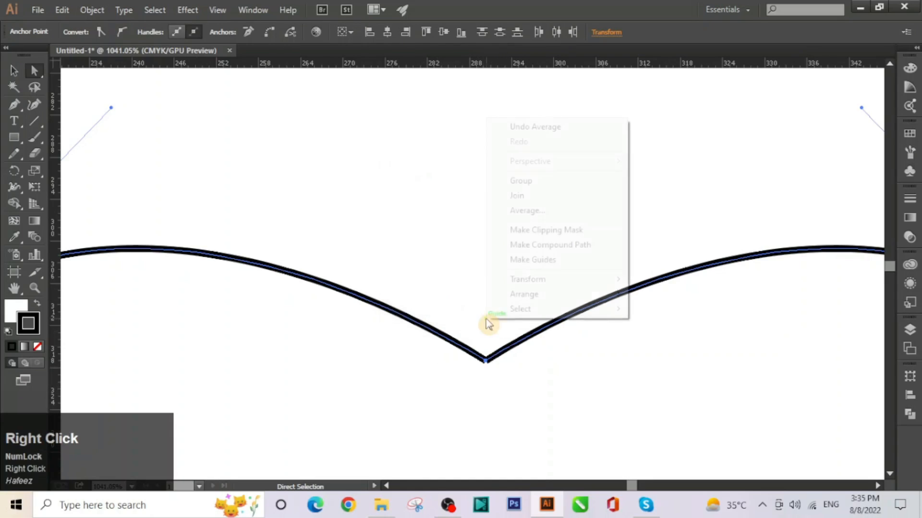
click(524, 196)
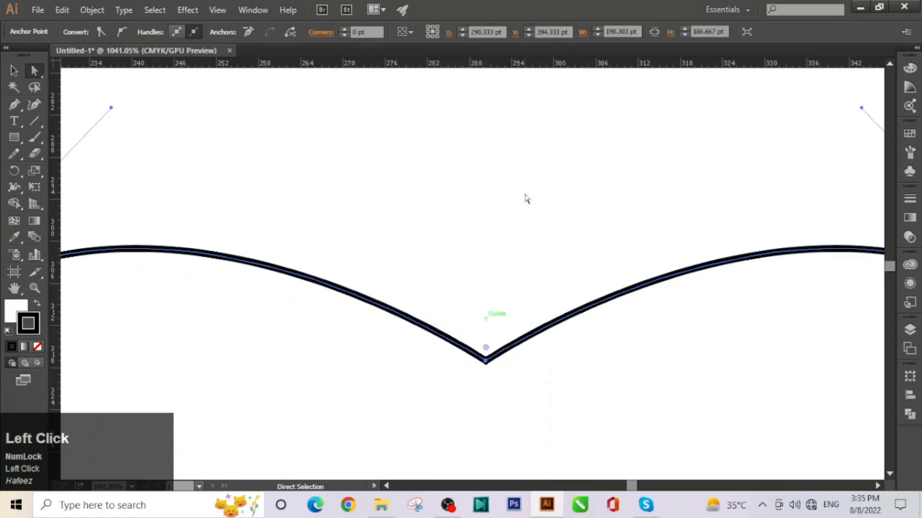
Average the two end anchors at the heart's lower tip on both axes and join them into a closed path.
scroll(490, 369, down, 3)
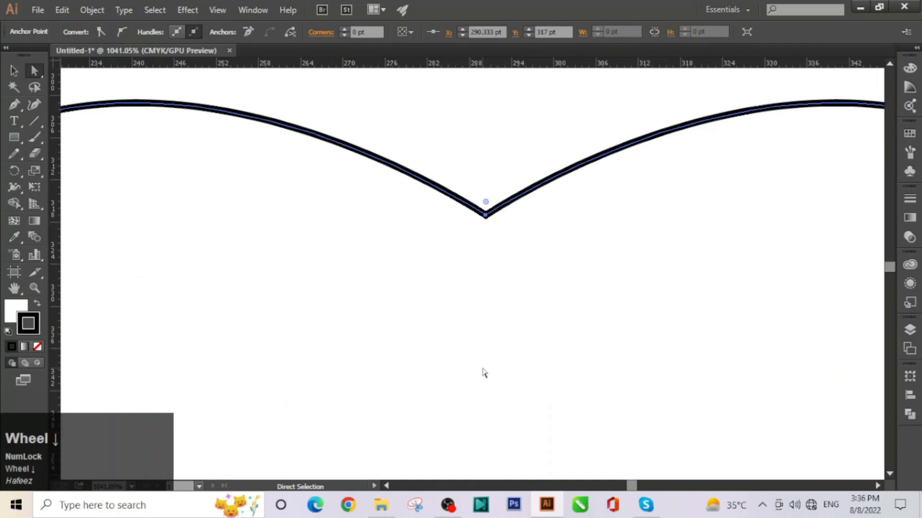
key(ctrl+minus)
key(ctrl+minus)
key(ctrl+minus)
key(ctrl+minus)
key(ctrl+minus)
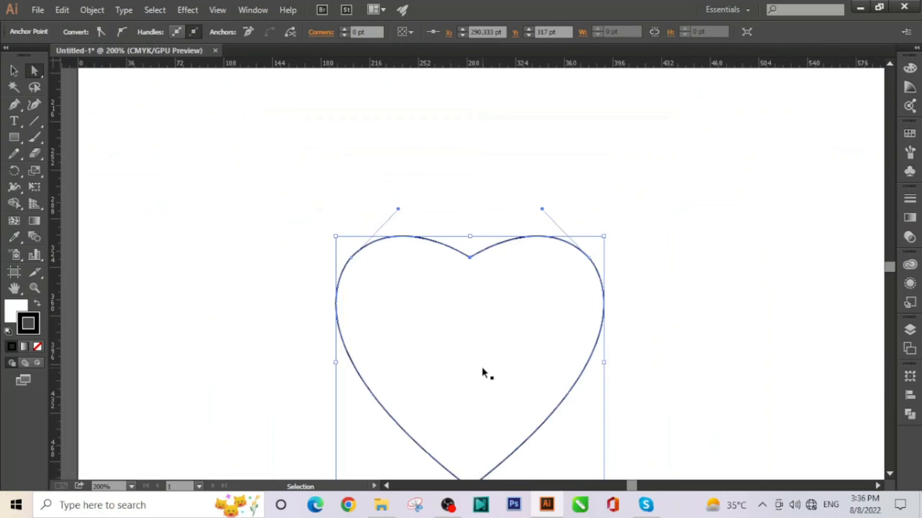
key(ctrl+minus)
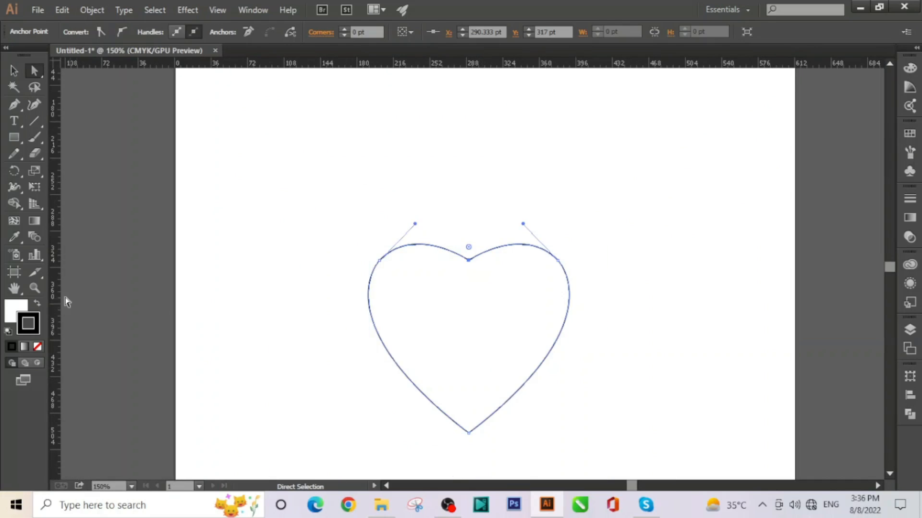
click(34, 288)
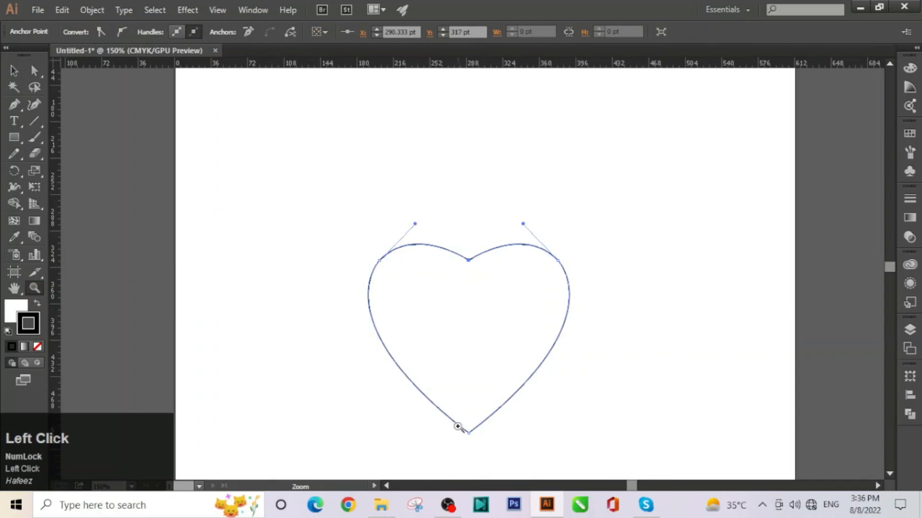
drag(458, 414, 619, 442)
key(space)
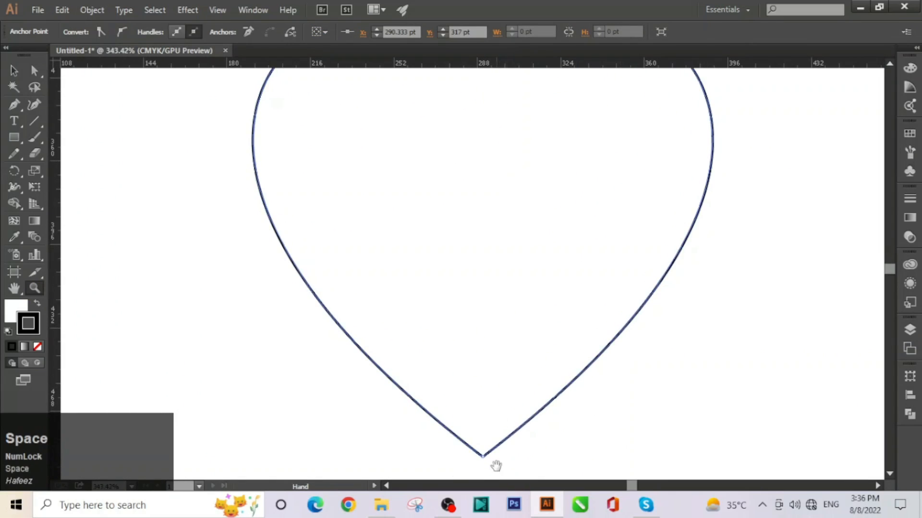
drag(494, 462, 497, 313)
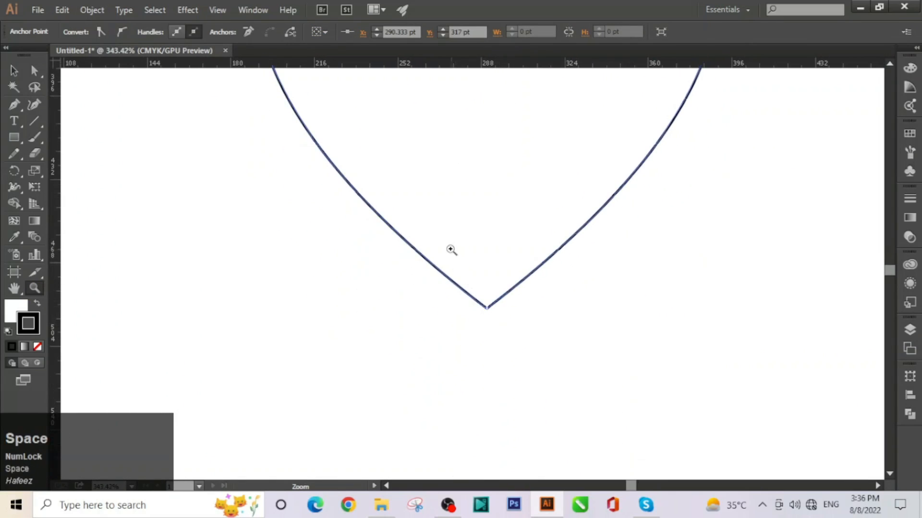
drag(452, 249, 593, 411)
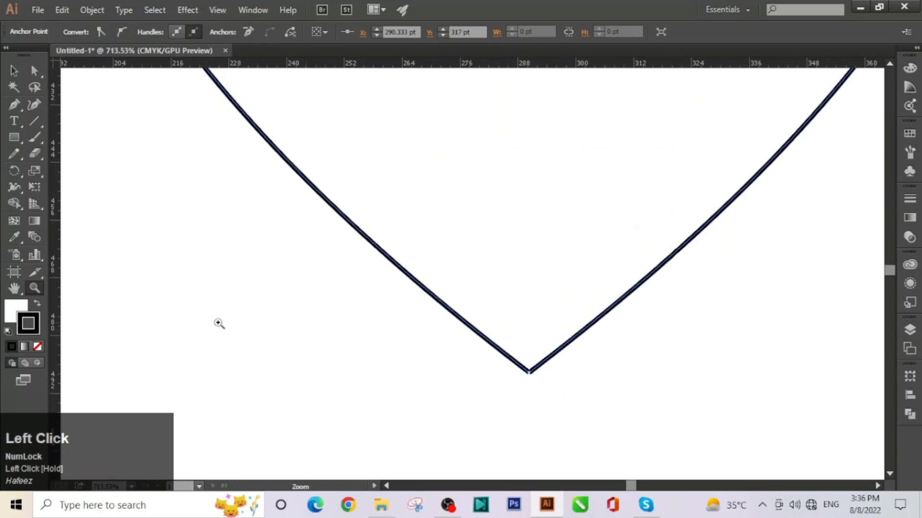
click(37, 73)
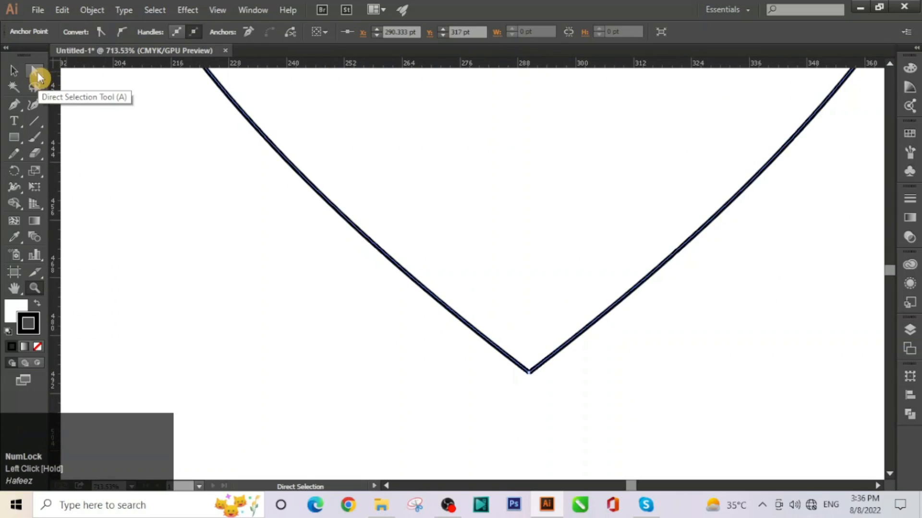
click(38, 76)
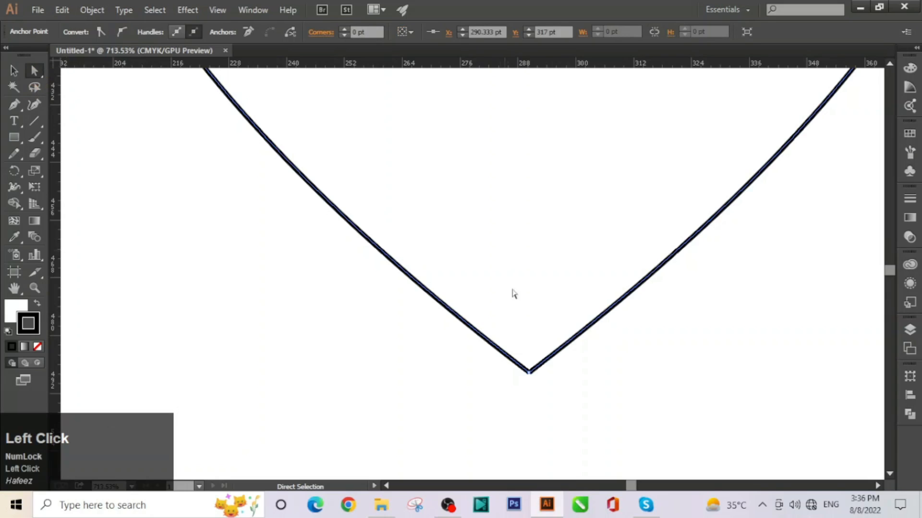
drag(496, 394, 559, 328)
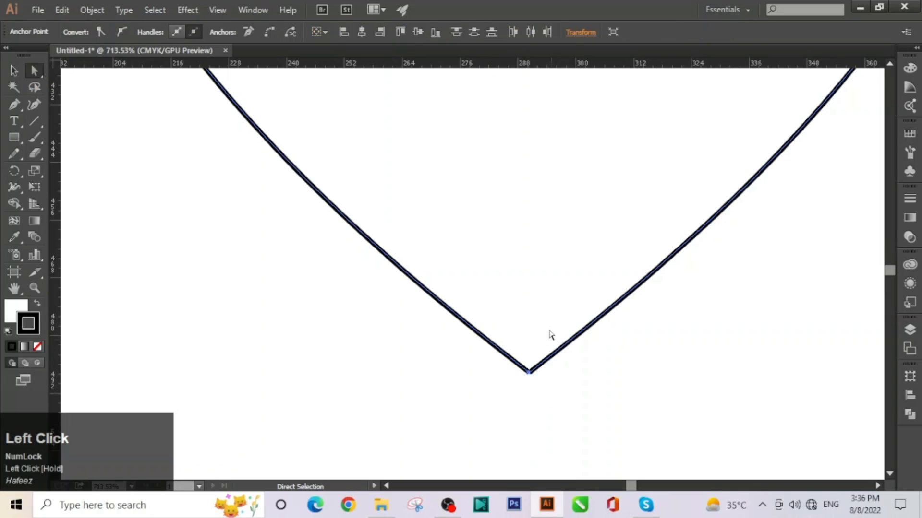
right_click(530, 352)
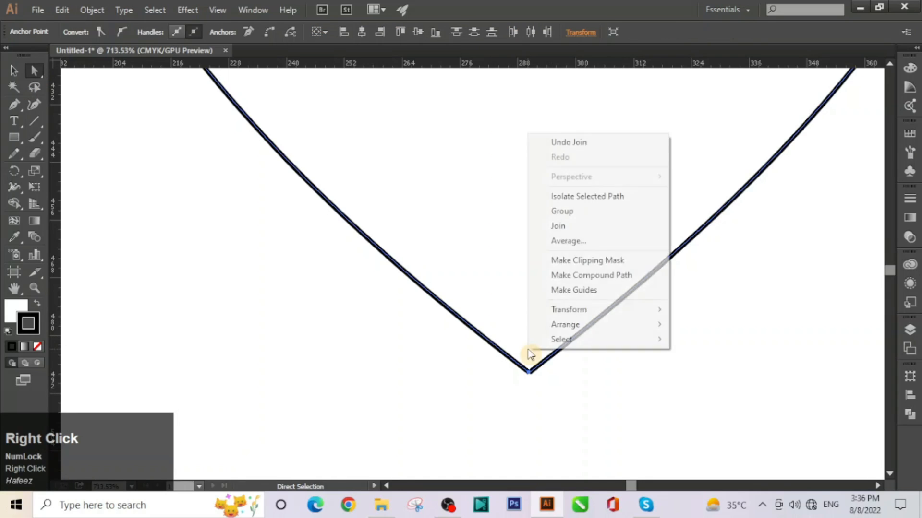
click(591, 241)
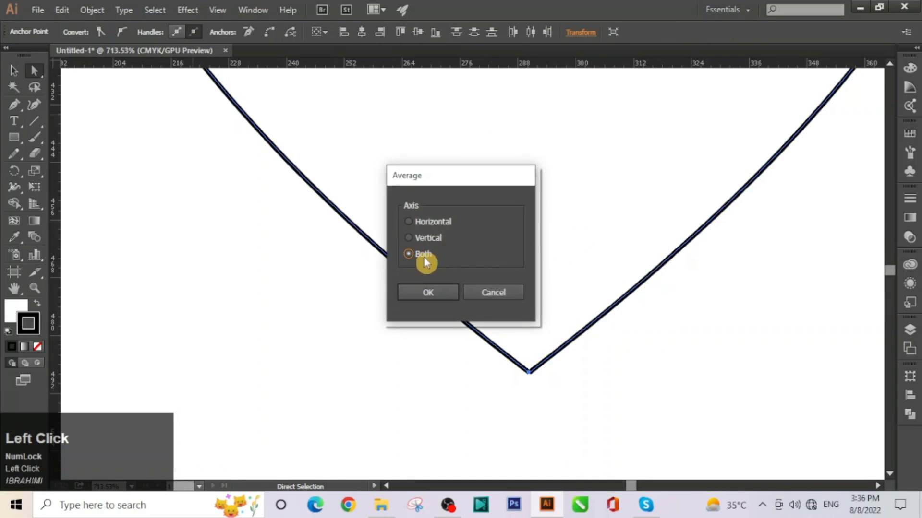
click(436, 296)
right_click(531, 355)
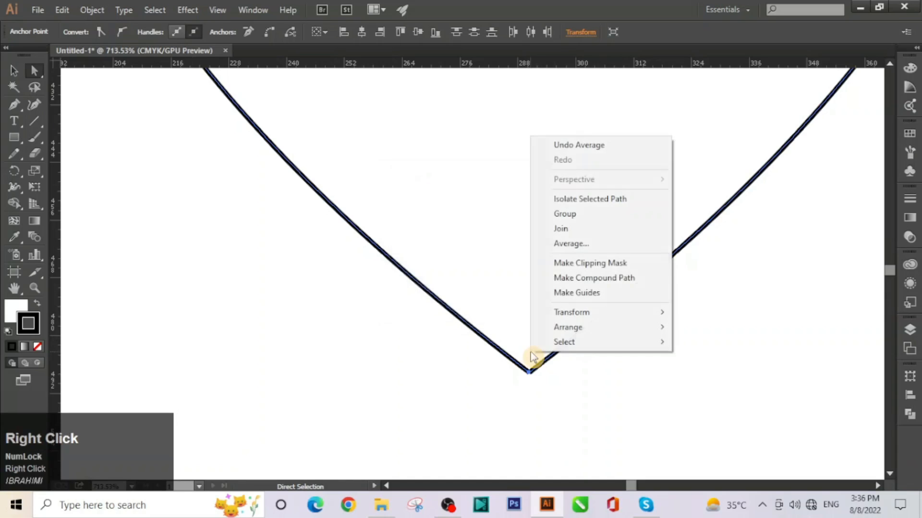
click(589, 232)
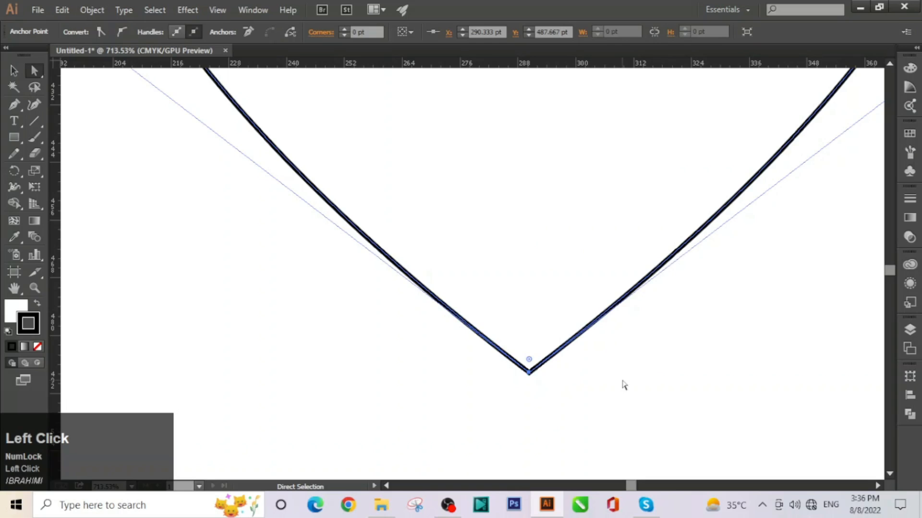
Select the whole closed heart and give it a red fill and a red stroke.
key(ctrl+0)
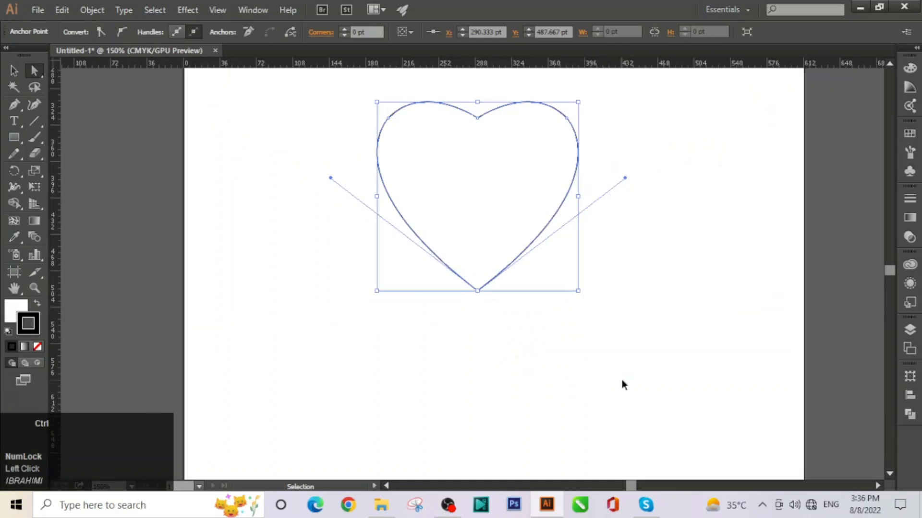
key(ctrl+minus)
click(16, 72)
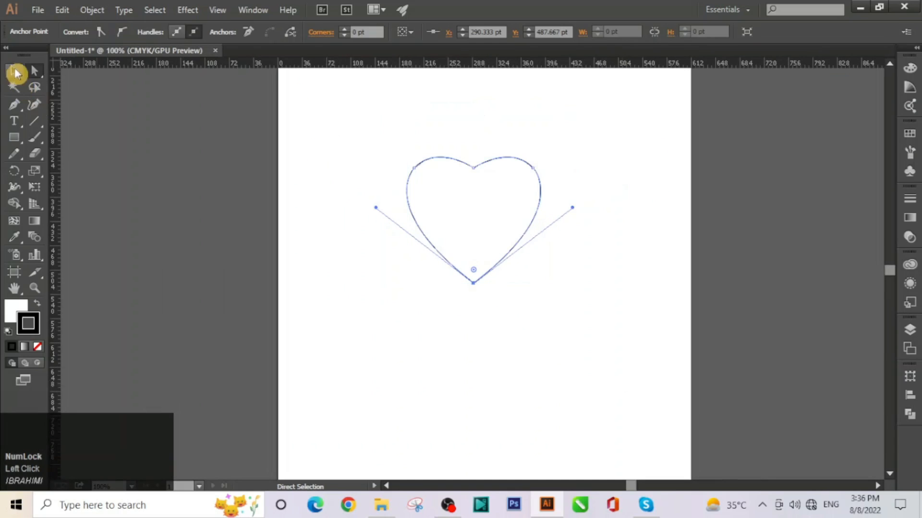
click(464, 342)
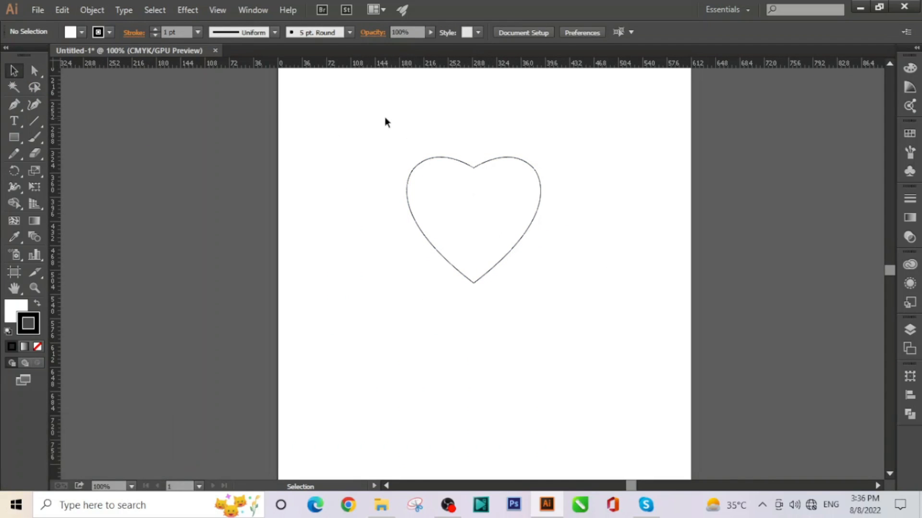
drag(384, 116, 601, 311)
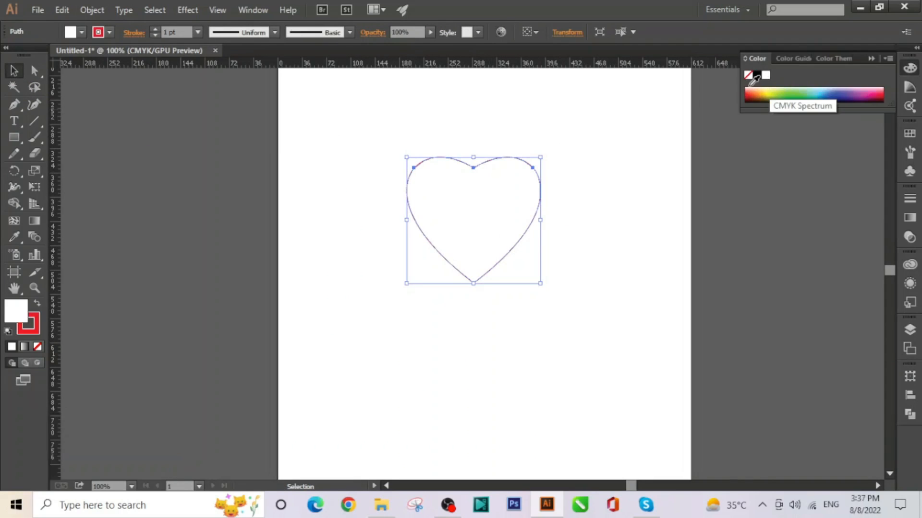
click(910, 133)
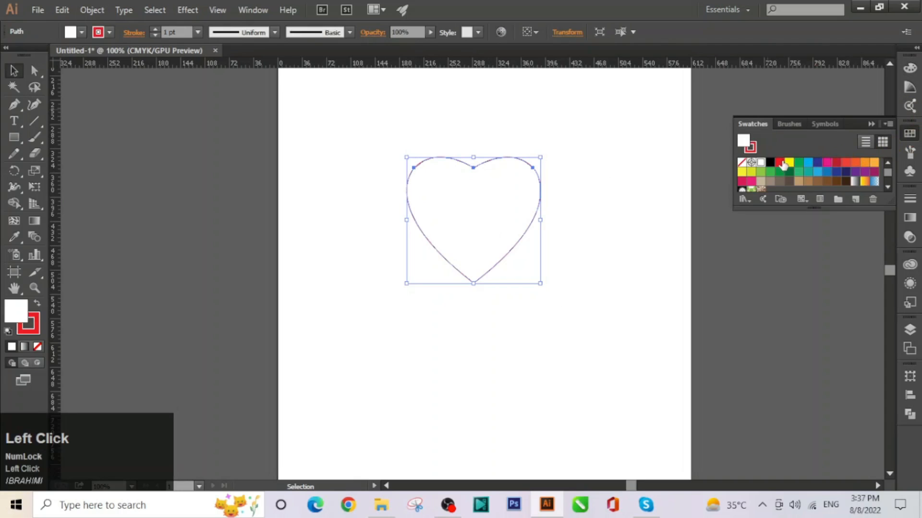
click(780, 162)
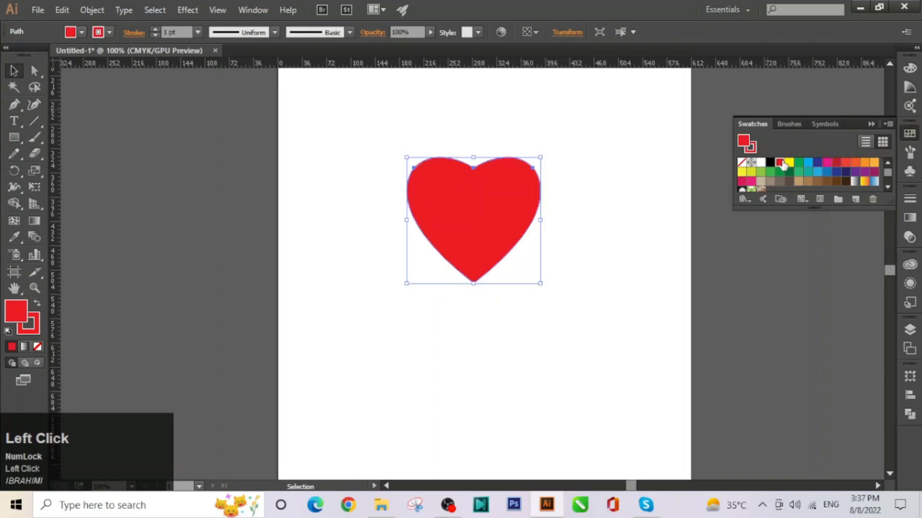
Shrink the red heart proportionally and duplicate it into a V-shaped arrangement of five hearts.
click(536, 319)
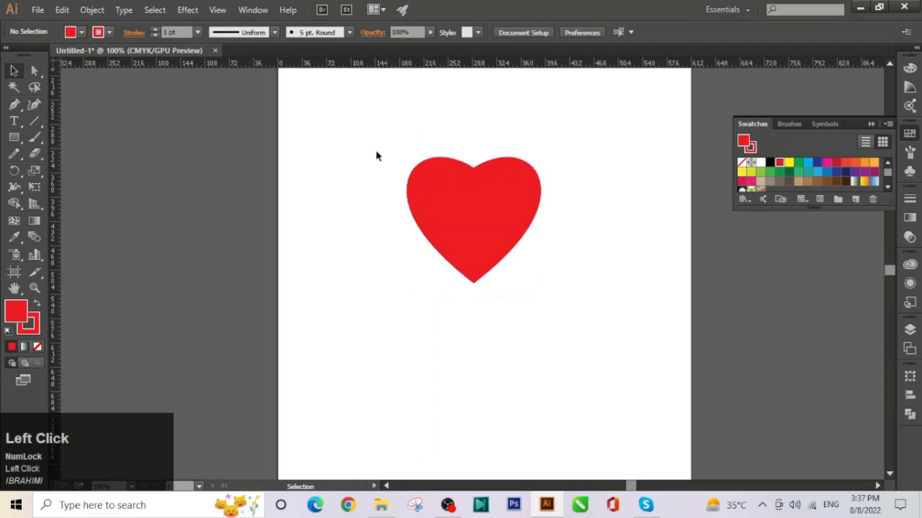
click(872, 124)
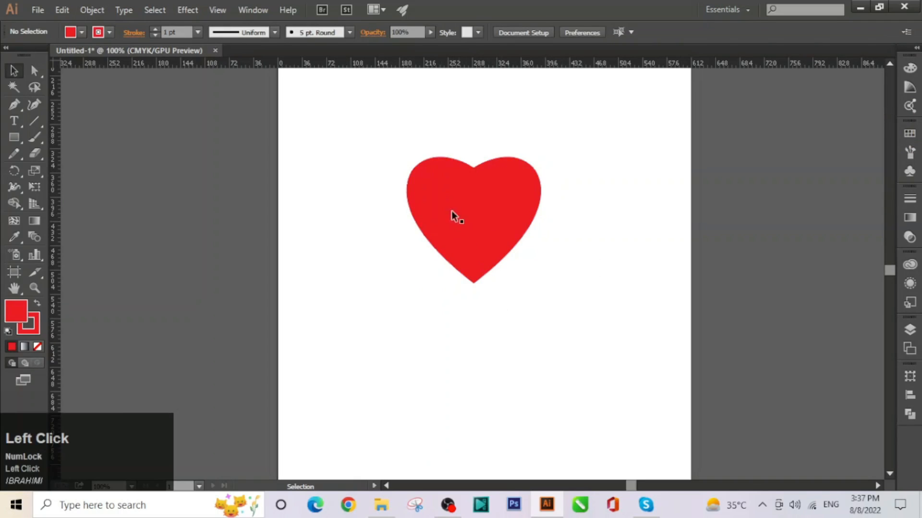
drag(376, 123, 624, 321)
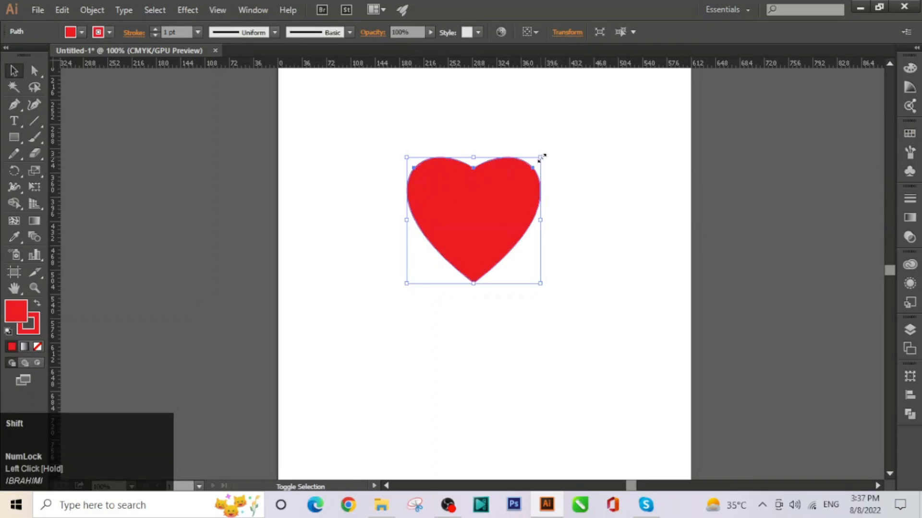
drag(540, 158, 513, 272)
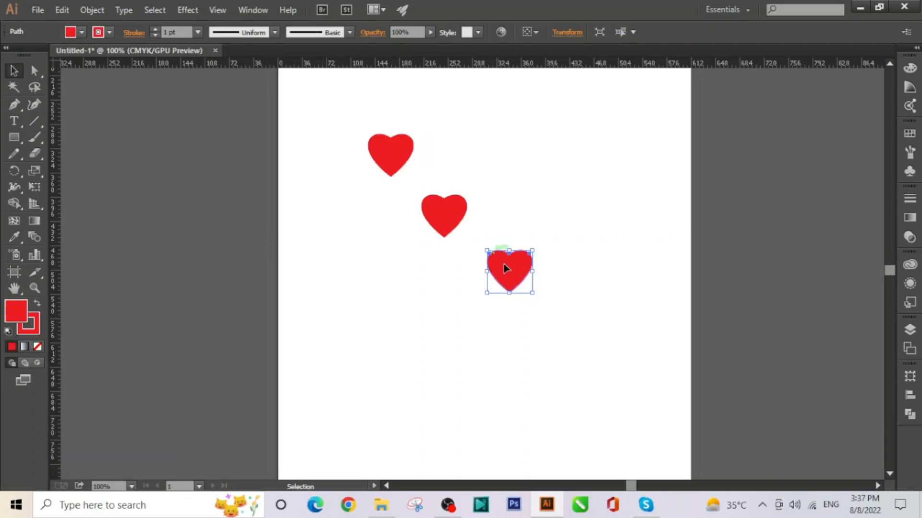
drag(517, 277, 612, 158)
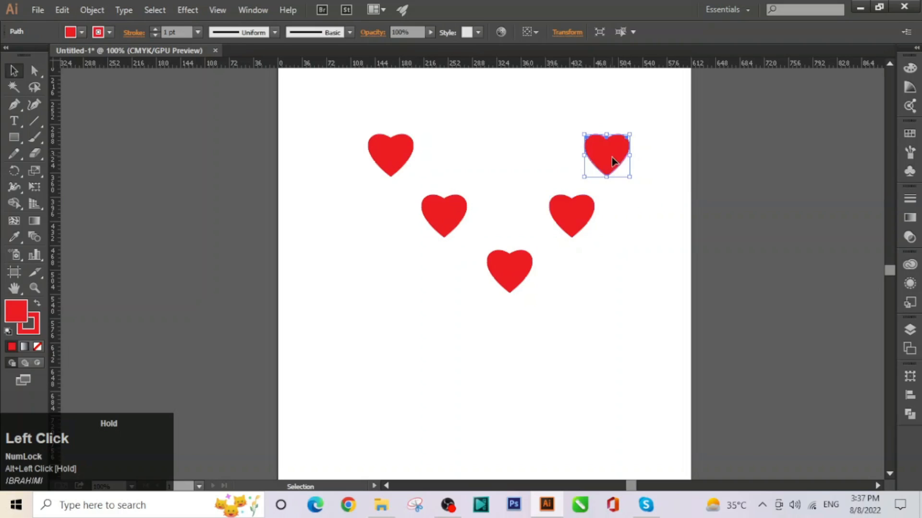
click(624, 363)
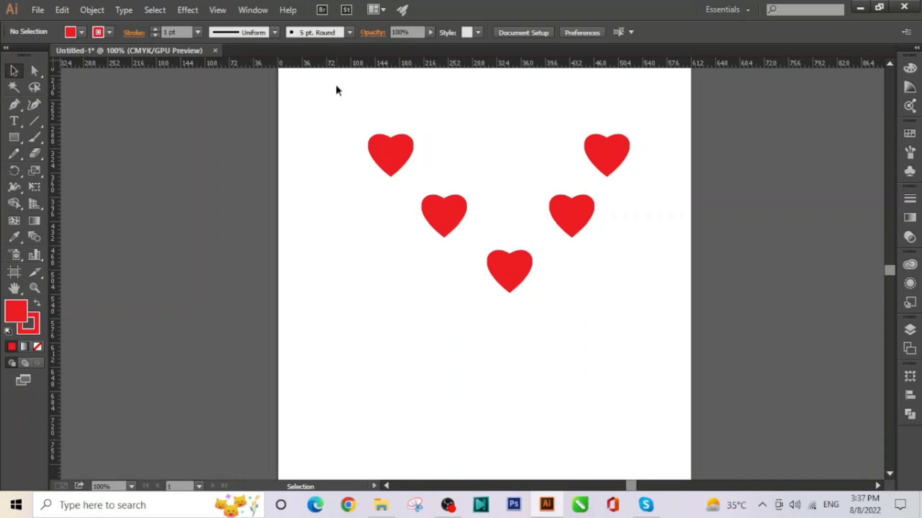
Select all five hearts and delete them to clear the artboard.
drag(336, 85, 661, 358)
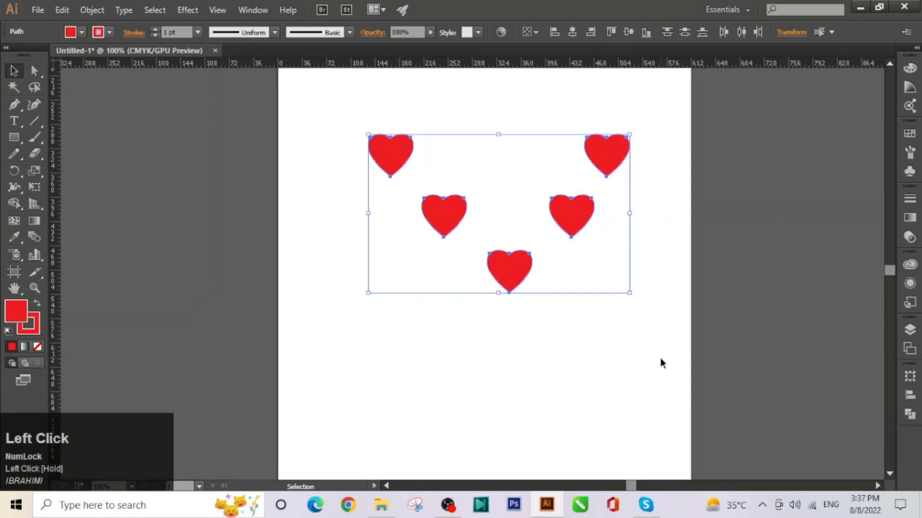
key(Delete)
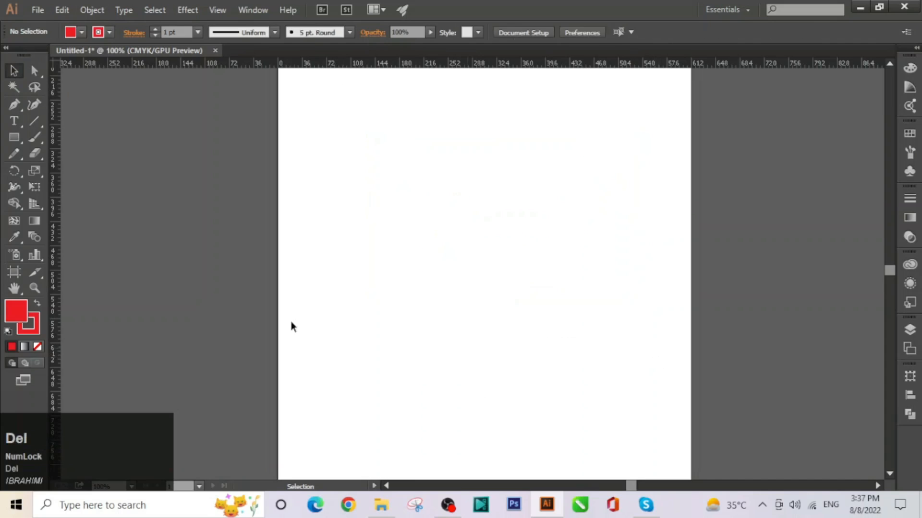
Draw a closed five-anchor freeform shape with the Pen tool, dropping the outgoing handles at anchors where the curve changes direction, and deselect it.
click(14, 106)
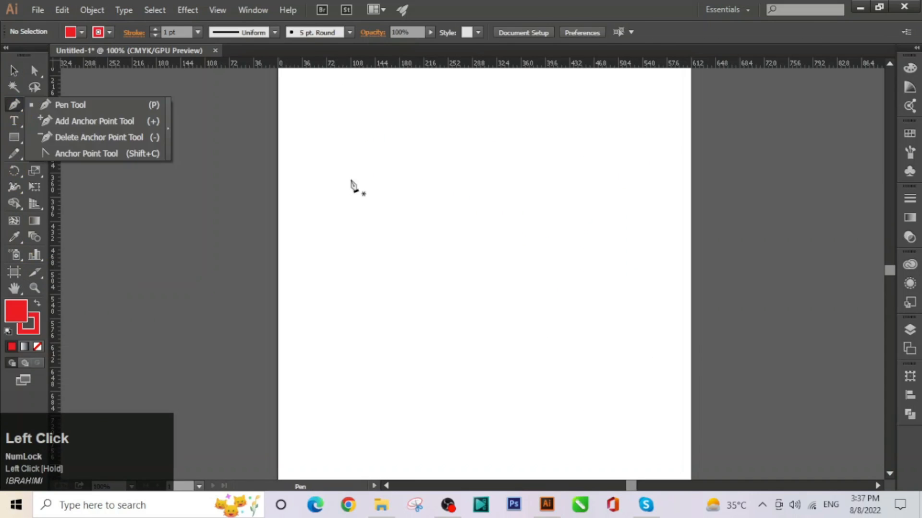
click(360, 237)
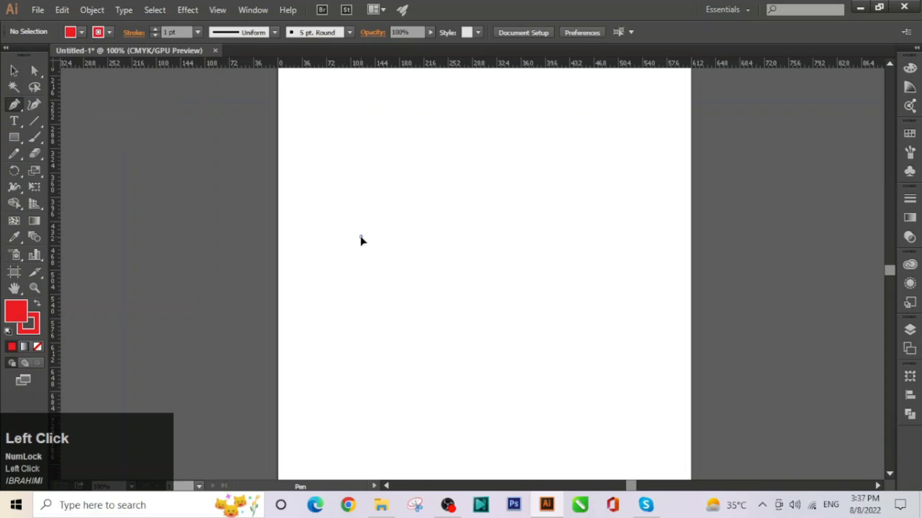
drag(473, 165, 591, 219)
click(473, 165)
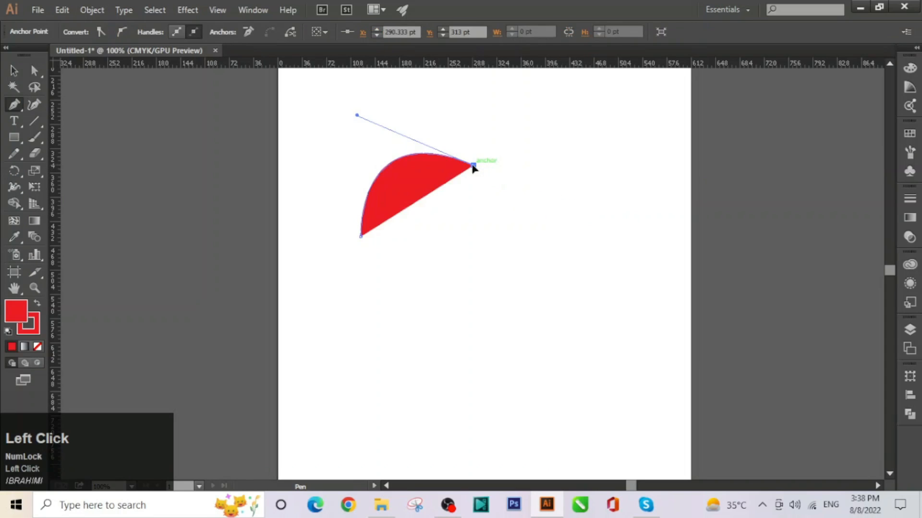
drag(505, 257, 429, 272)
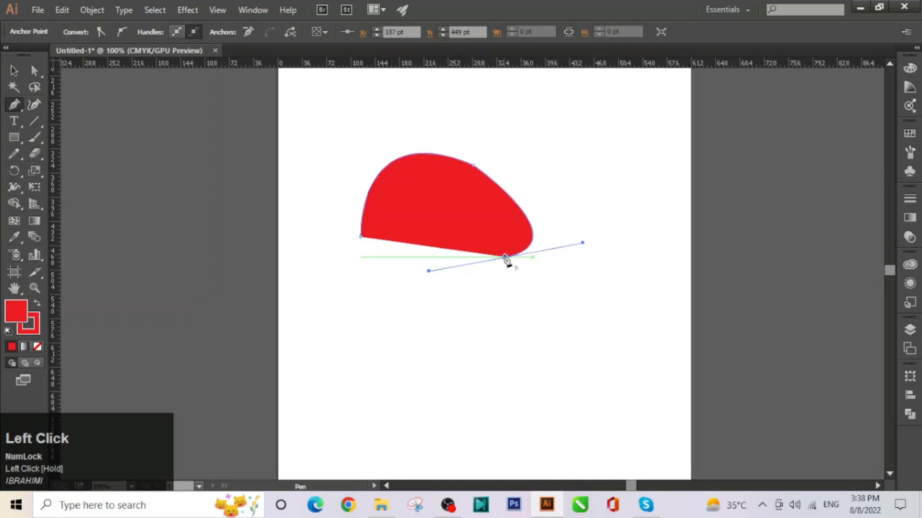
click(505, 257)
drag(505, 258, 462, 364)
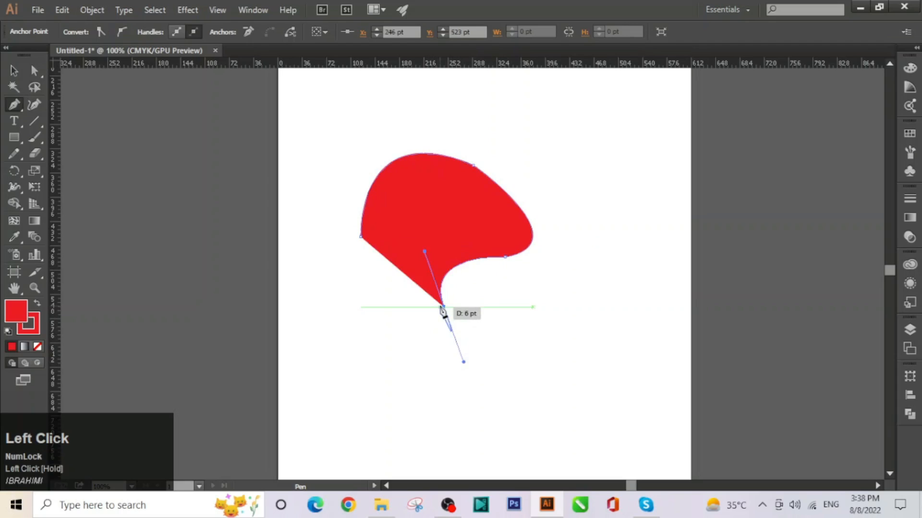
click(443, 307)
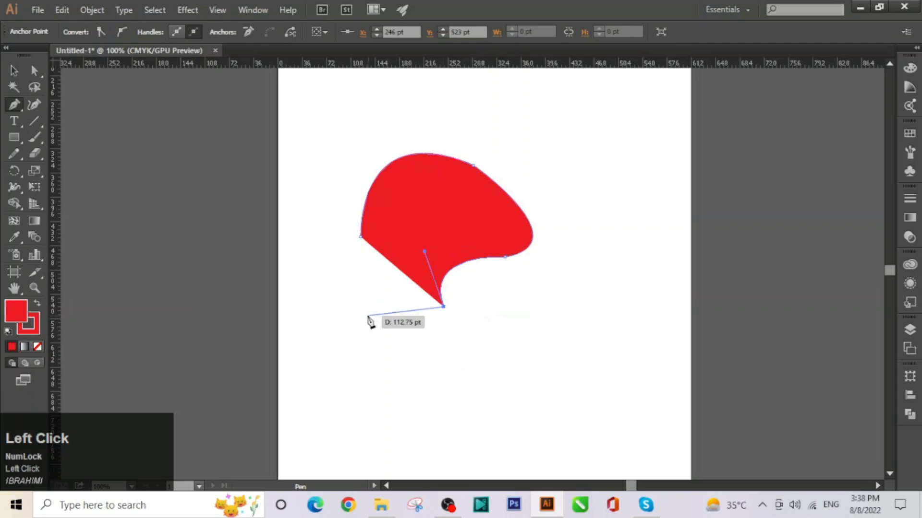
drag(366, 317, 355, 277)
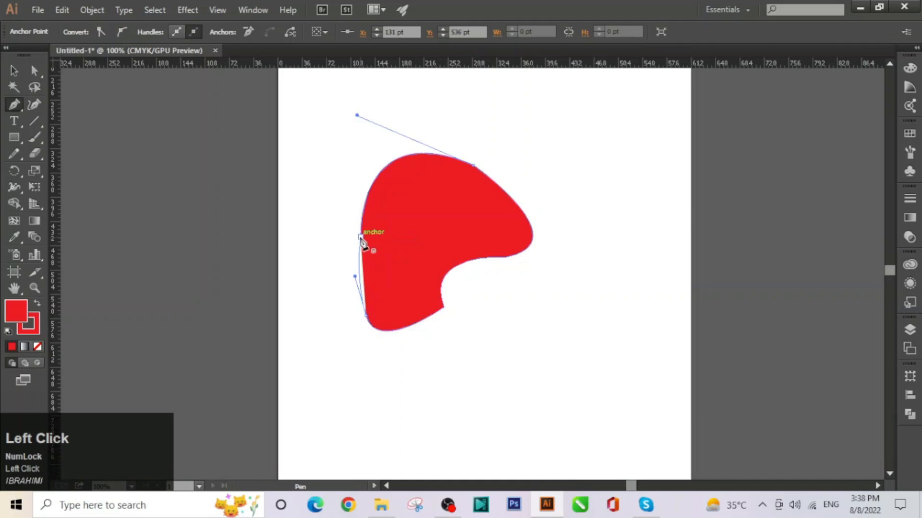
click(361, 236)
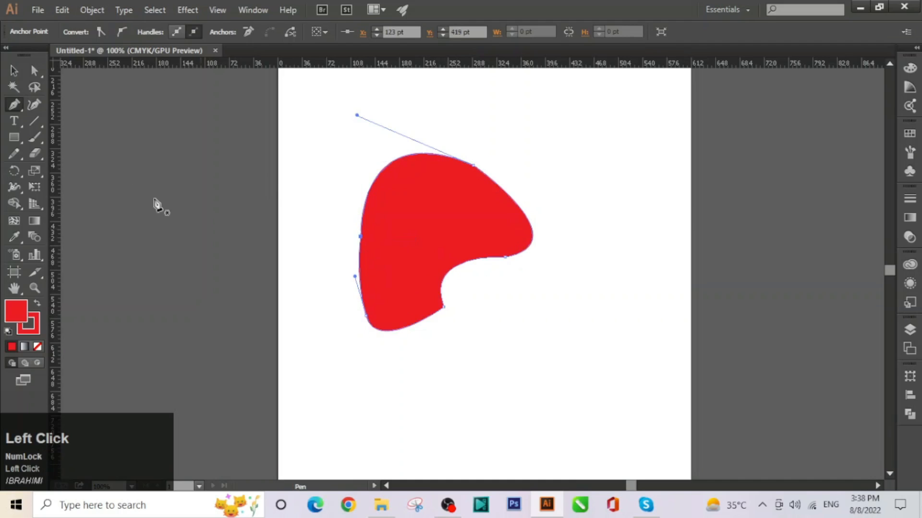
click(14, 71)
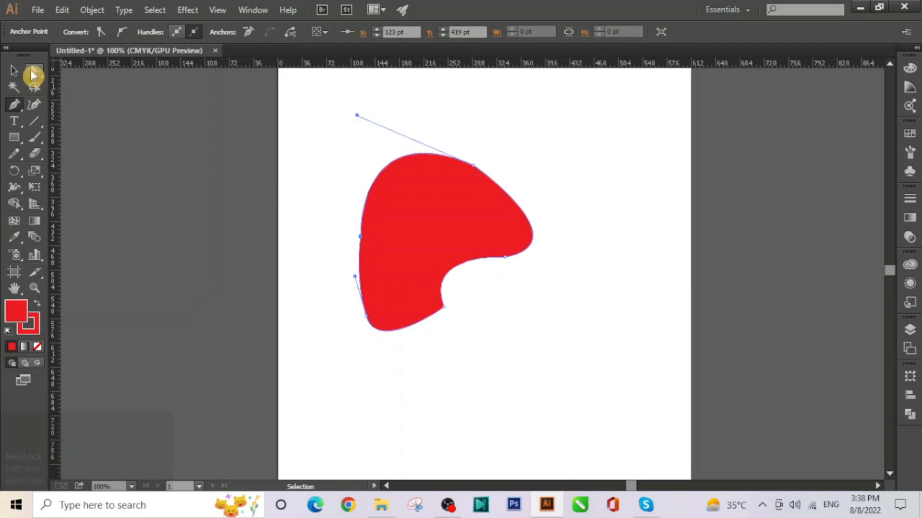
click(615, 281)
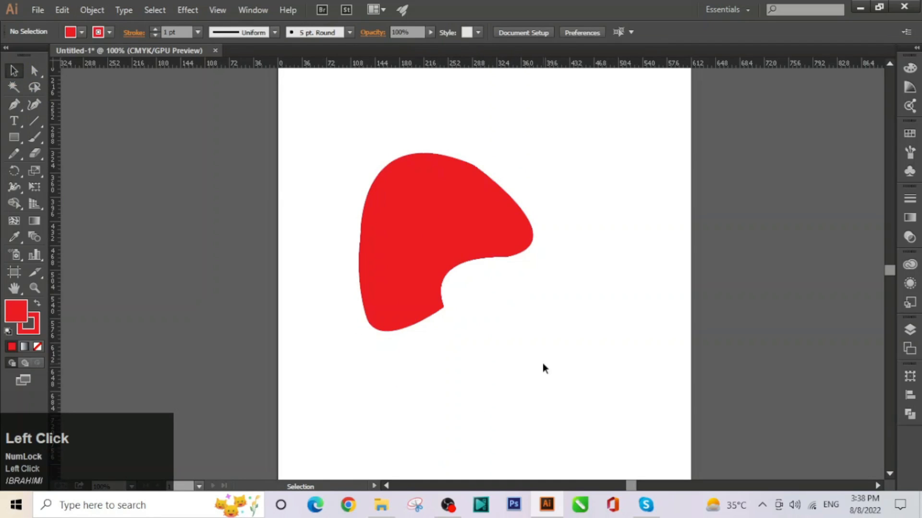
Delete the red freeform shape and set the fill to None for new paths.
click(451, 240)
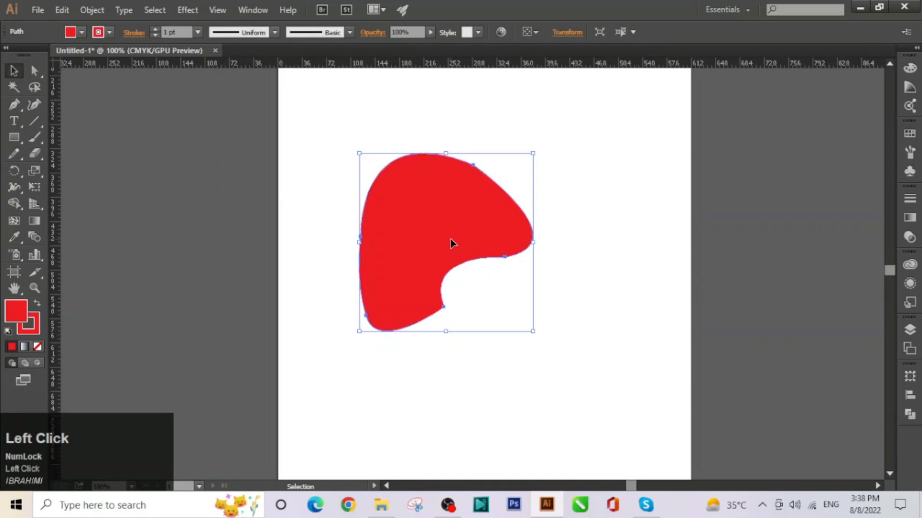
key(Delete)
click(19, 312)
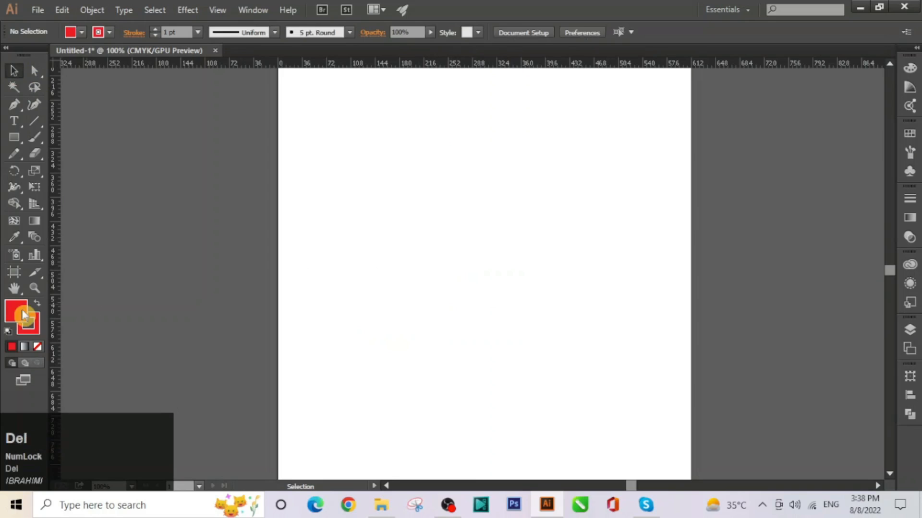
click(38, 349)
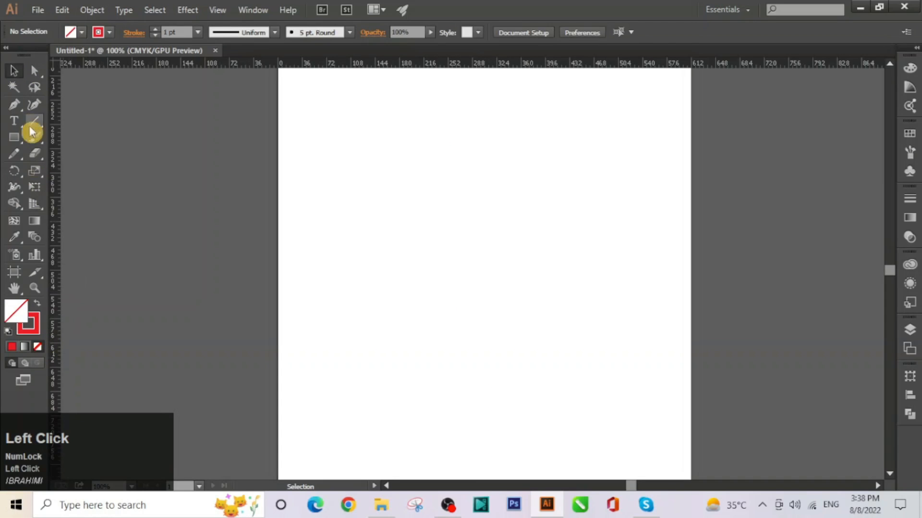
Draw a closed unfilled fan shape with the Pen tool: one arched top curve and two straight sides meeting at a lower point.
click(15, 105)
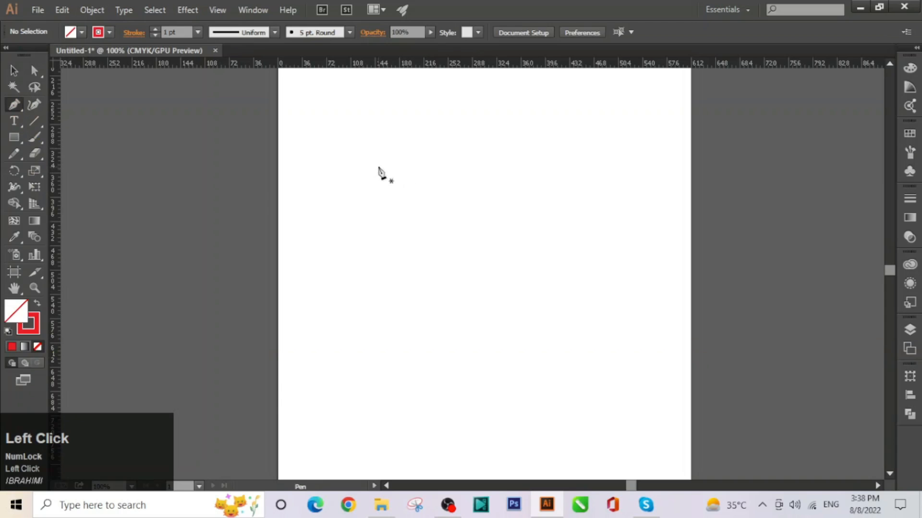
click(383, 222)
drag(551, 221, 647, 393)
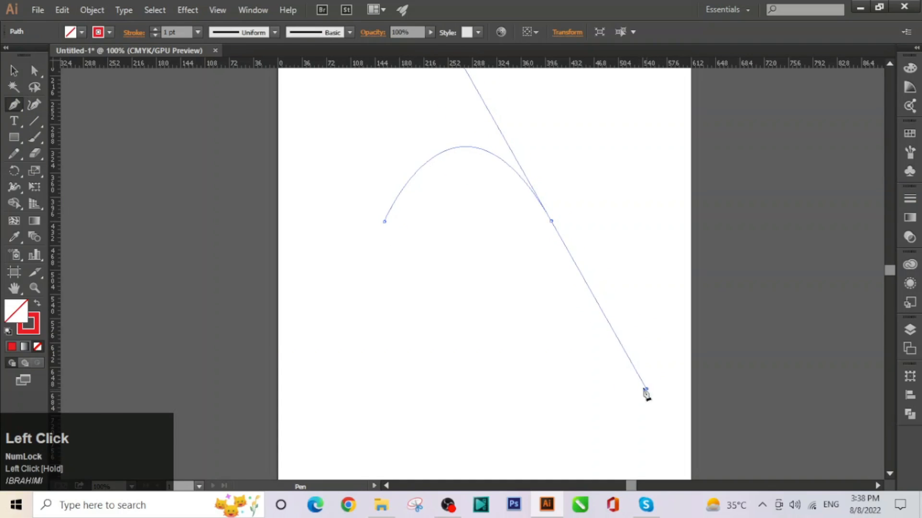
click(551, 222)
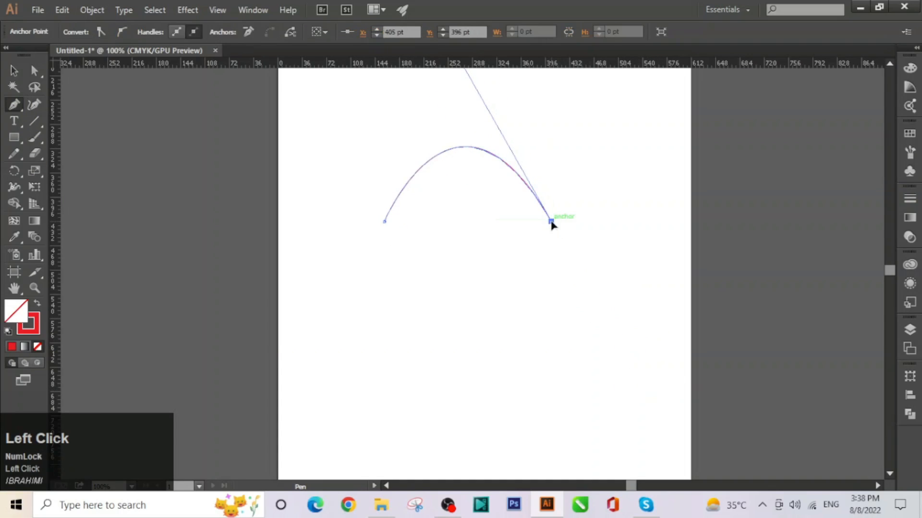
ctrl+click(479, 358)
click(478, 355)
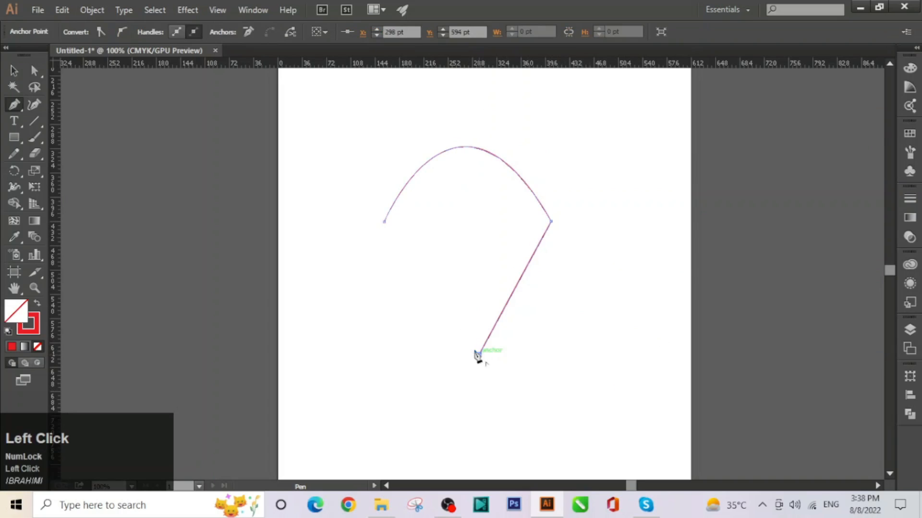
click(384, 223)
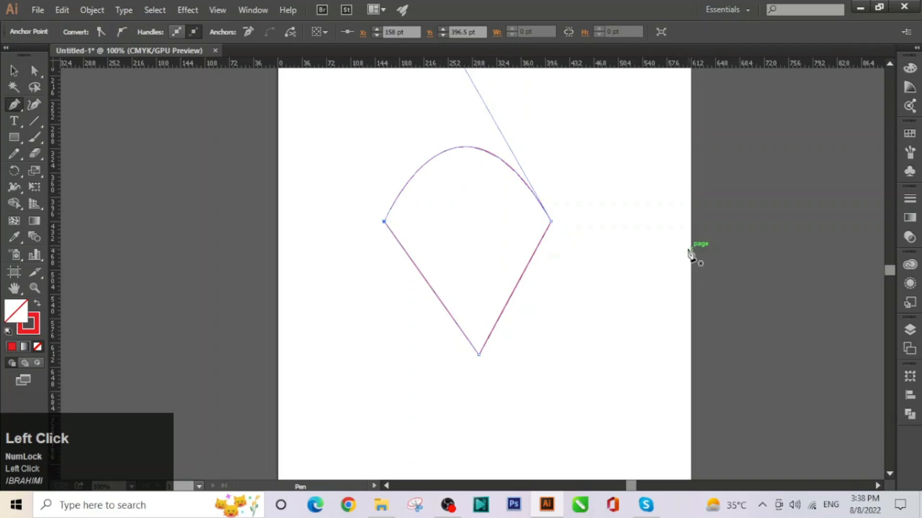
click(14, 70)
click(328, 144)
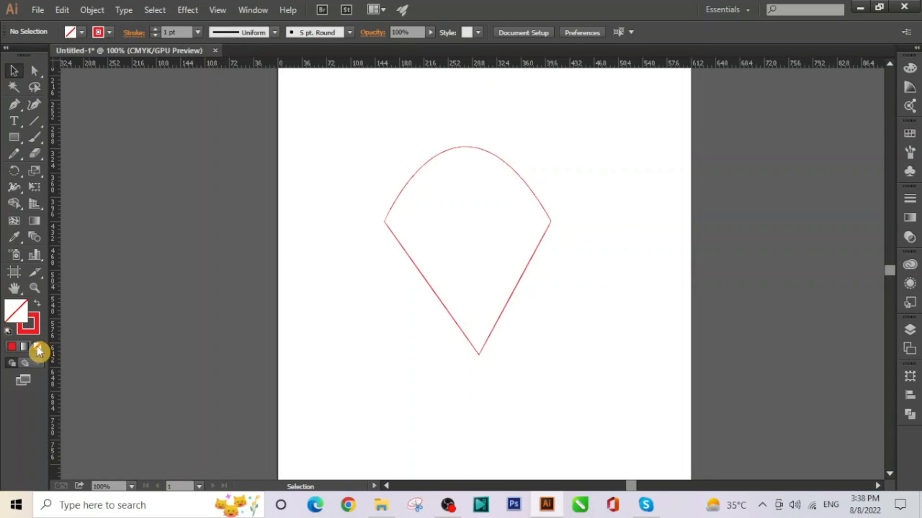
Reset the default fill and stroke colours, and fill the fan shape with CMYK Blue.
click(9, 333)
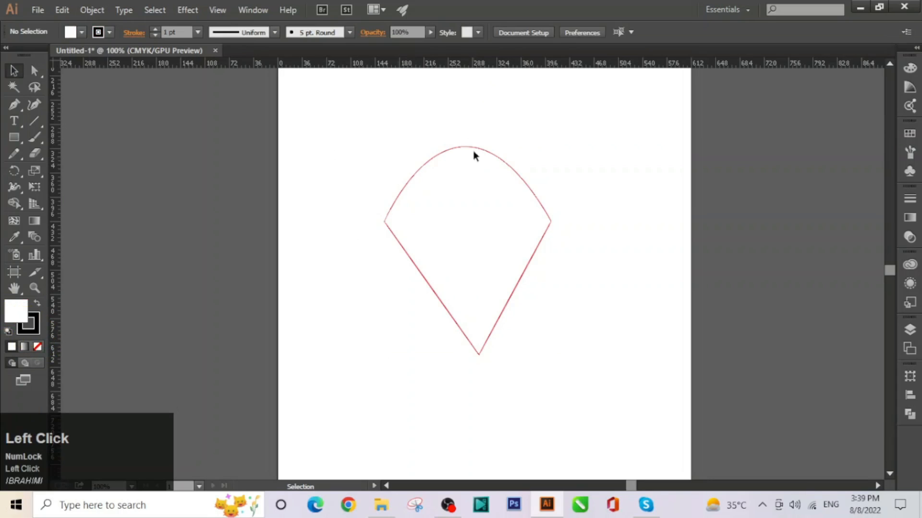
drag(355, 117, 581, 373)
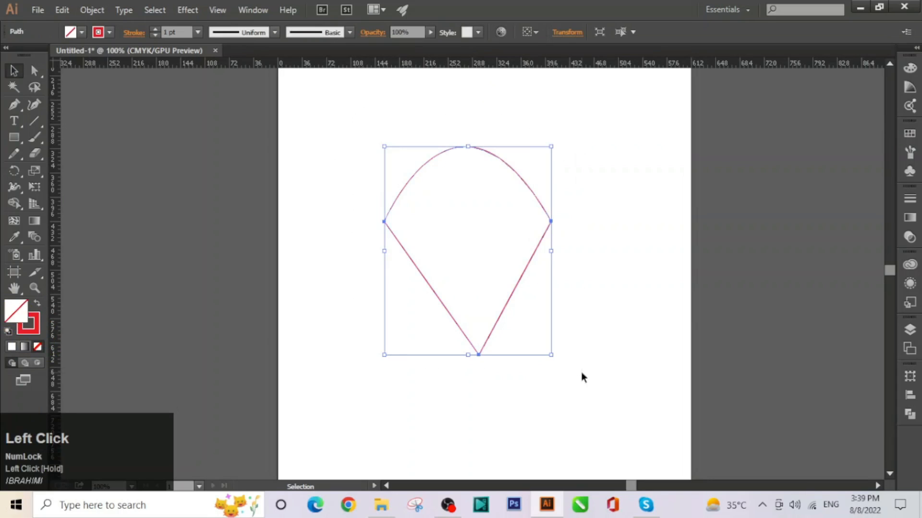
click(909, 134)
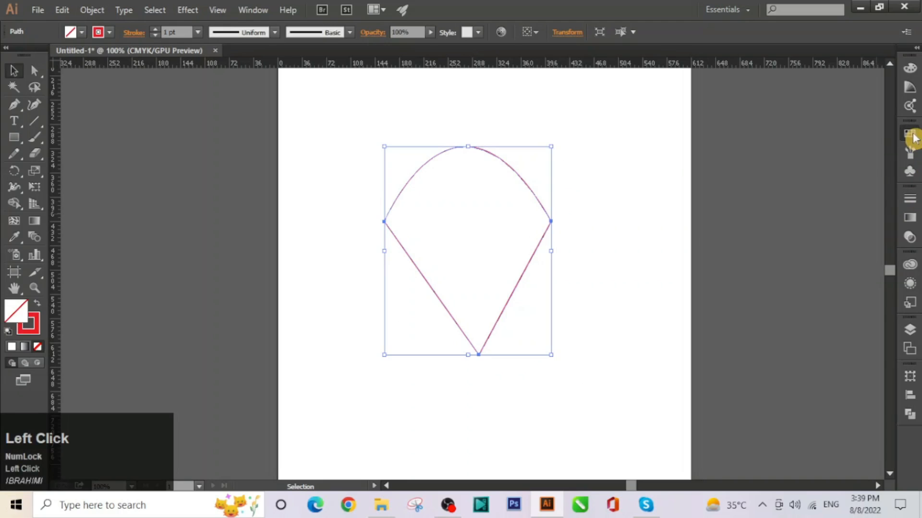
click(817, 162)
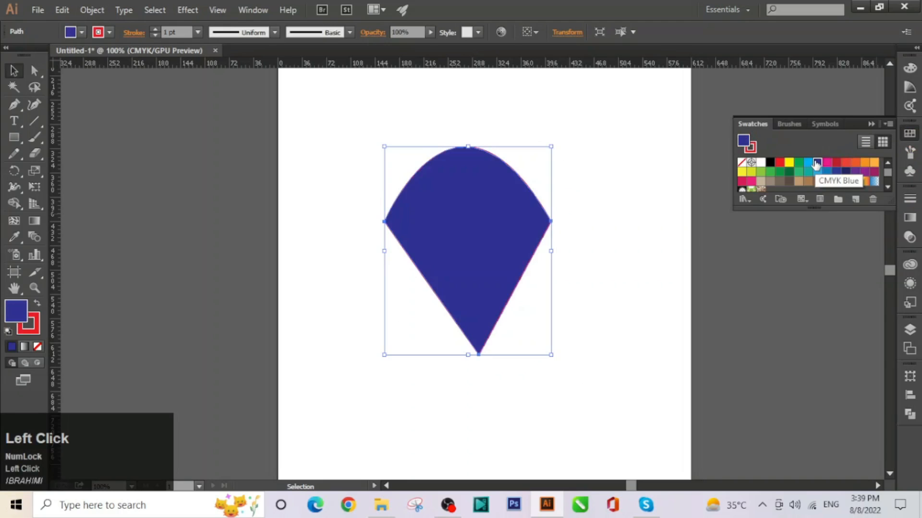
click(608, 219)
Remove the red stroke from the blue fan shape and deselect it.
drag(354, 143, 619, 396)
click(34, 331)
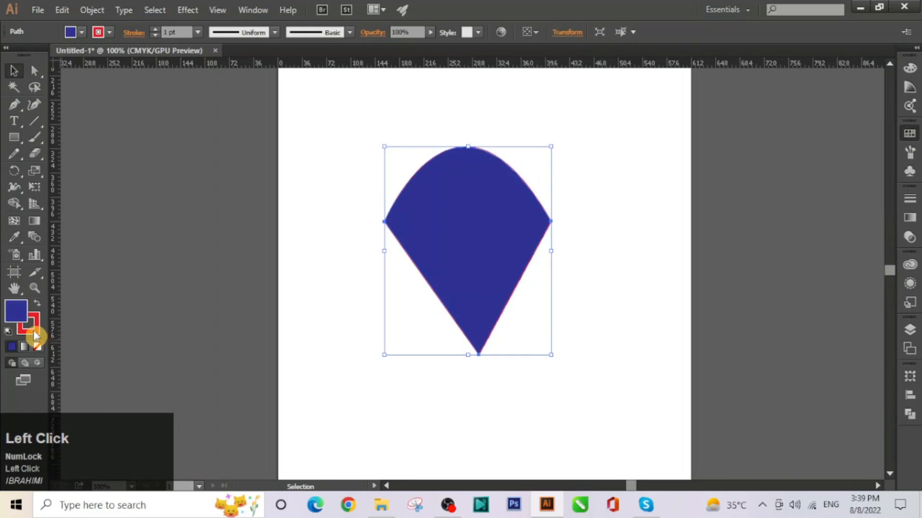
click(38, 347)
click(298, 265)
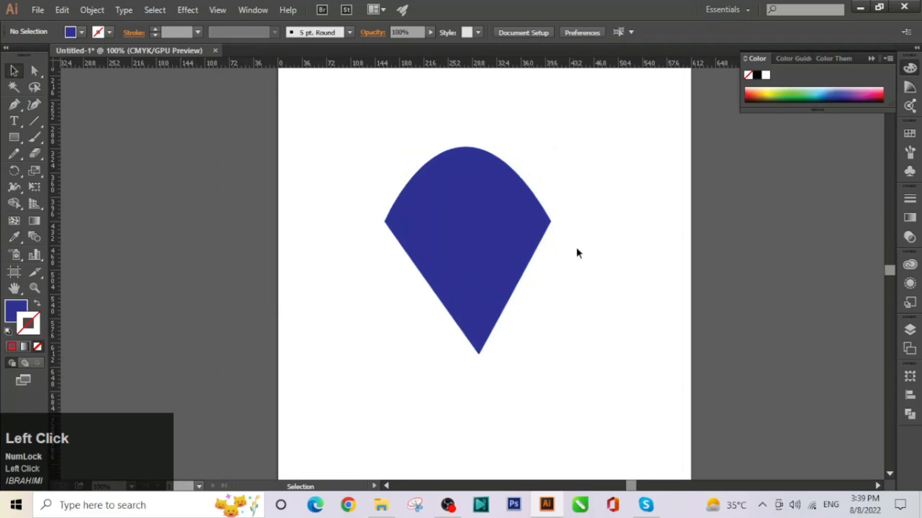
Move the blue fan shape towards the artboard's upper-left area and rotate it clockwise so its lower point tilts diagonally.
drag(446, 217, 415, 223)
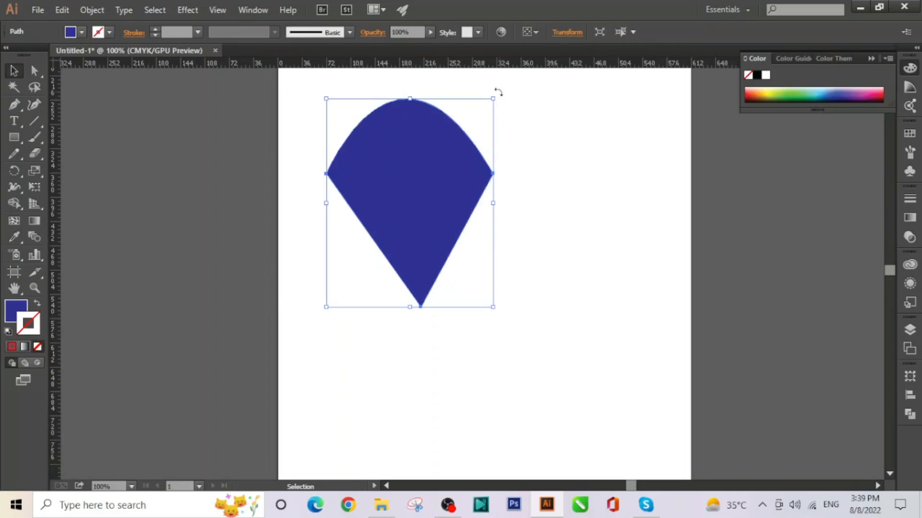
drag(497, 92, 552, 192)
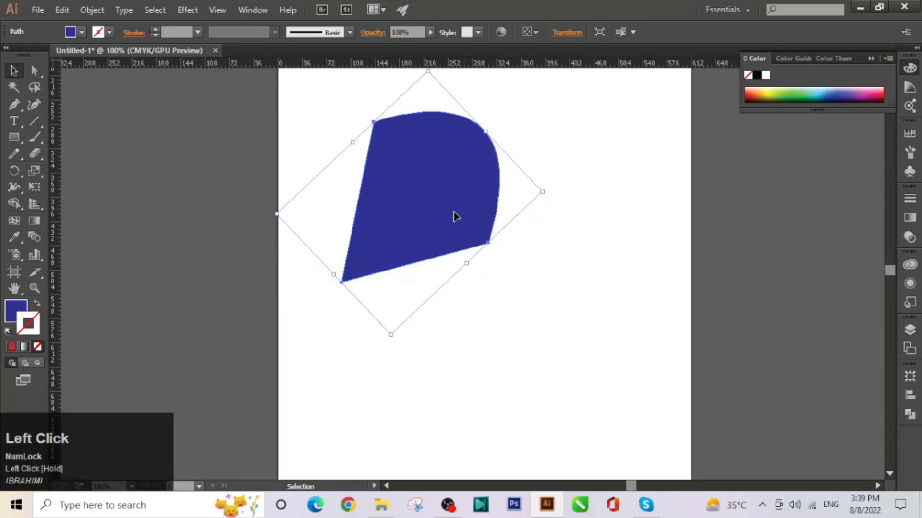
Duplicate the blue fan shape diagonally down to the right so the copy partly overlaps the original, and deselect it.
drag(453, 215, 518, 300)
click(632, 189)
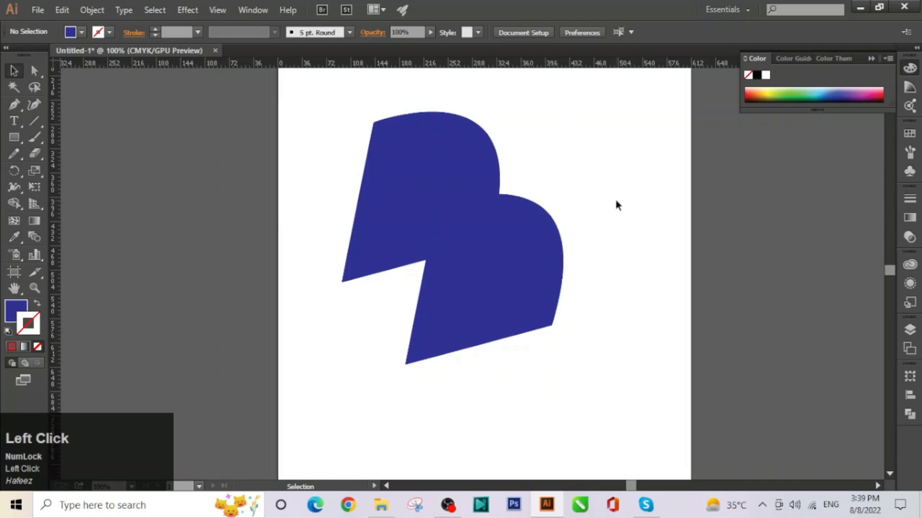
Select both overlapping blue fan shapes and delete them to empty the artboard.
drag(311, 96, 617, 411)
click(592, 380)
key(Delete)
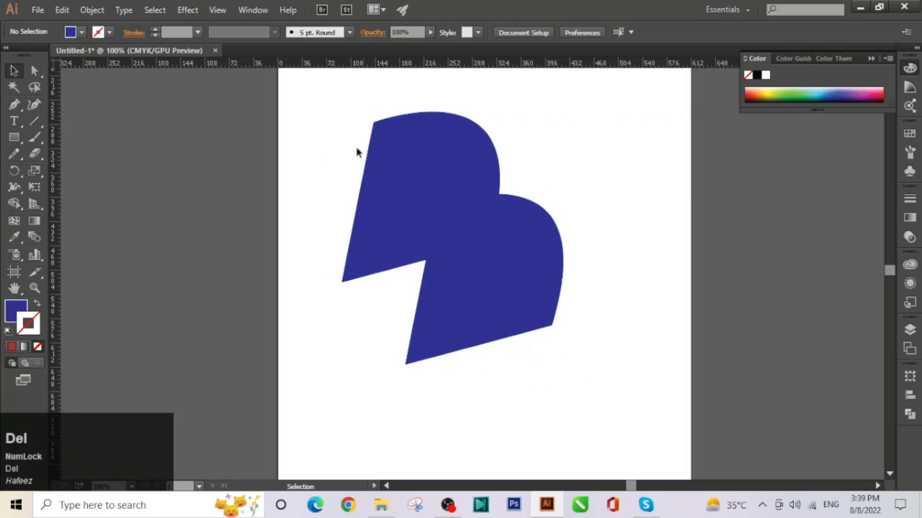
click(327, 137)
drag(318, 97, 600, 420)
key(Delete)
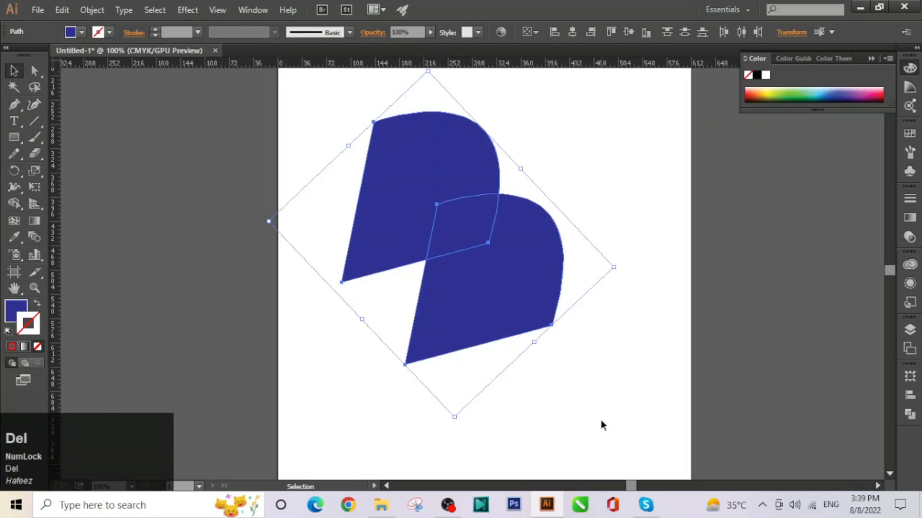
key(ctrl+space)
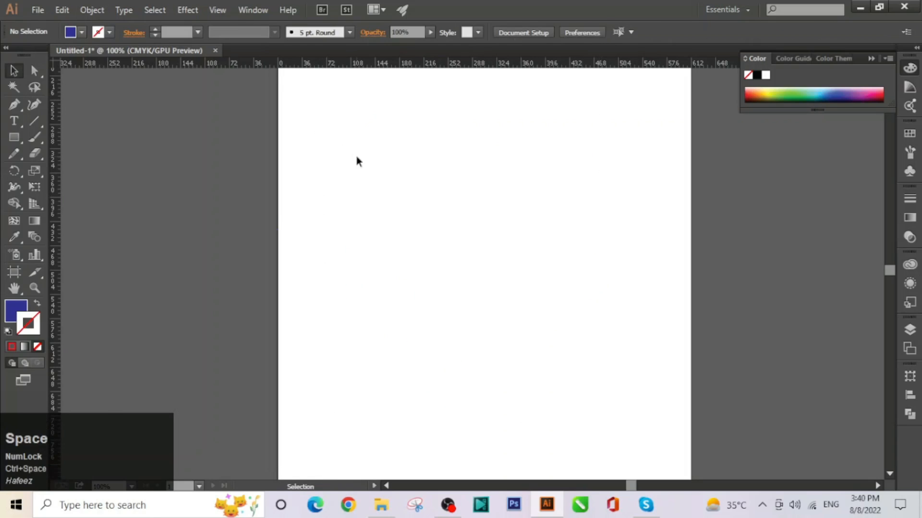
Using the default white fill and 1 pt black stroke, draw a car's upper profile with the Pen tool: flat hood, sloped windshield, roof, rear slope and flat trunk.
click(14, 104)
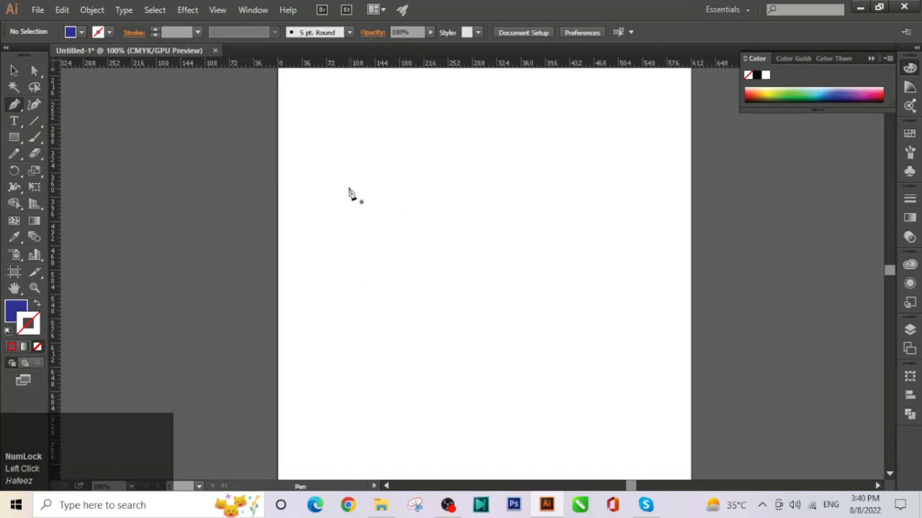
click(348, 188)
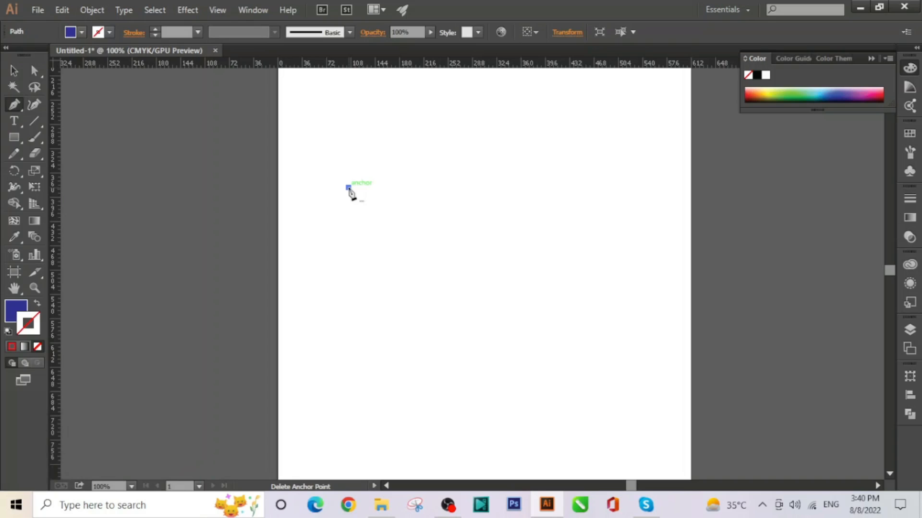
key(ctrl+space)
click(331, 181)
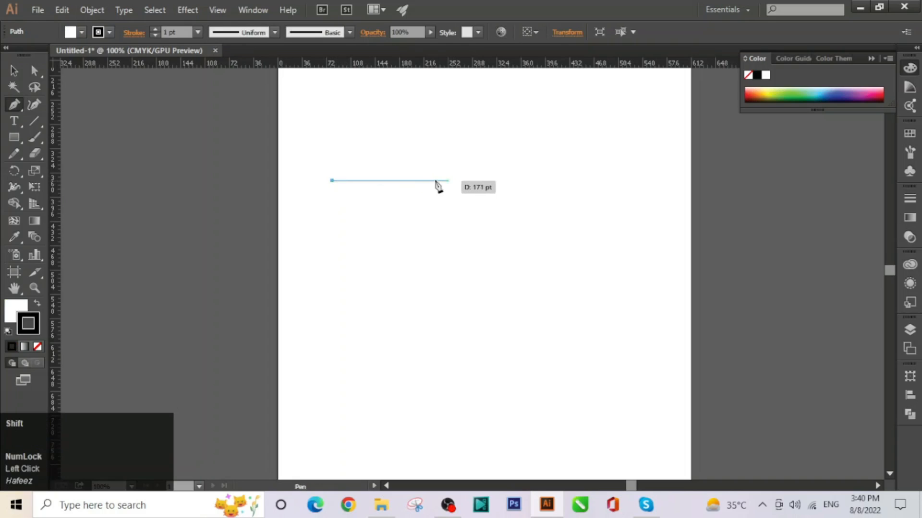
shift+click(411, 181)
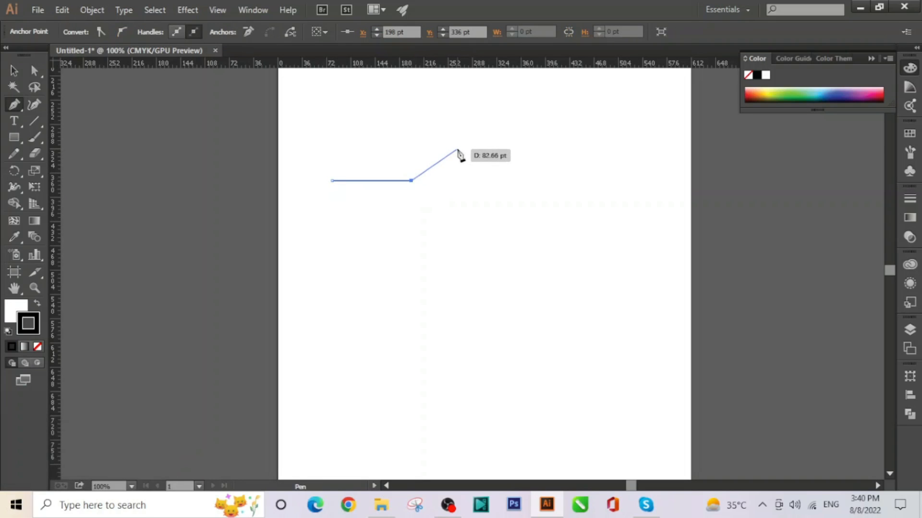
click(457, 149)
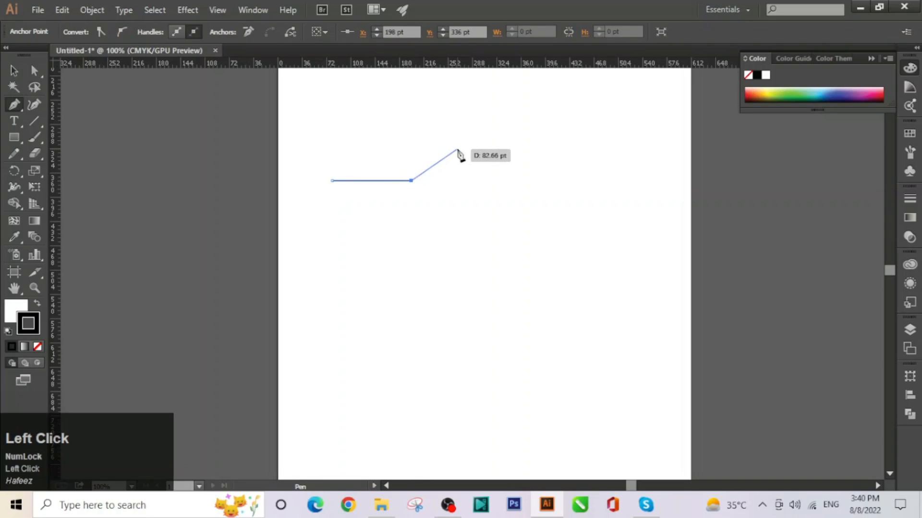
click(572, 149)
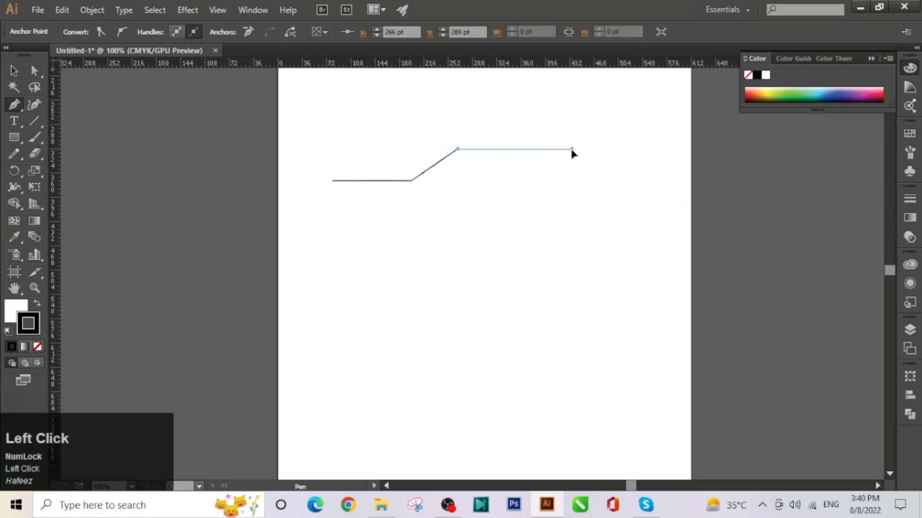
click(599, 182)
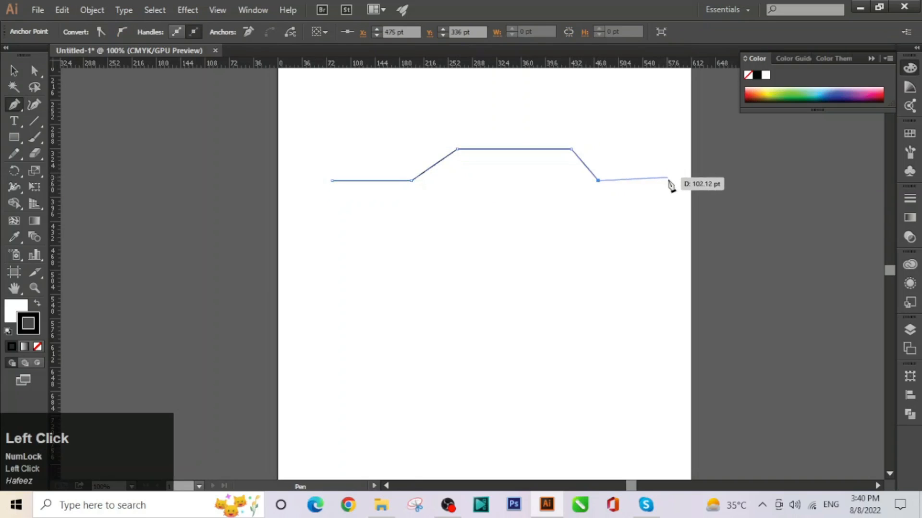
ctrl+click(672, 185)
click(671, 181)
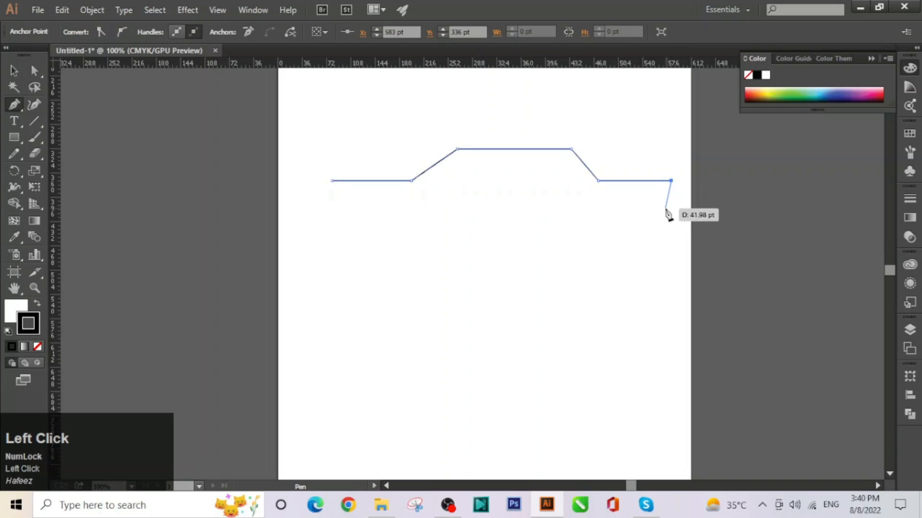
Continue the car outline with a short slanted right end, a straight lower edge and a curved right wheel arch, removing the arch's outgoing handle.
click(665, 209)
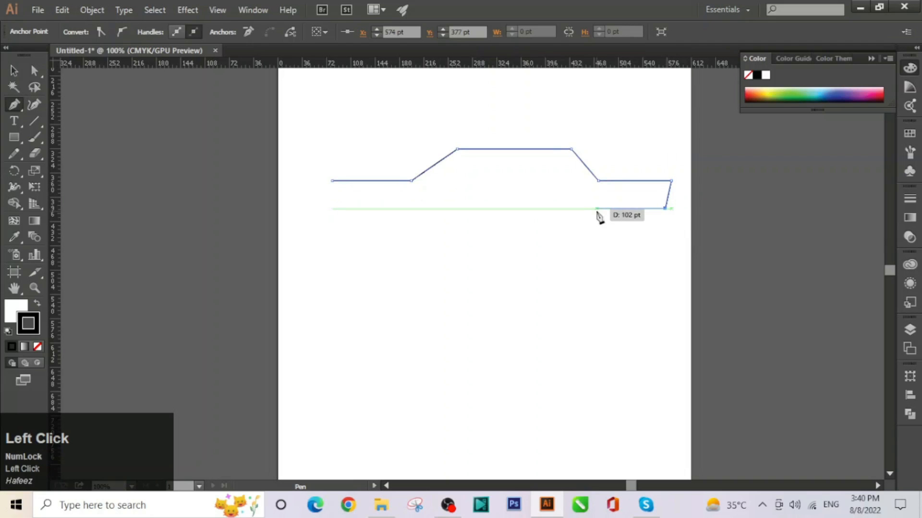
click(586, 209)
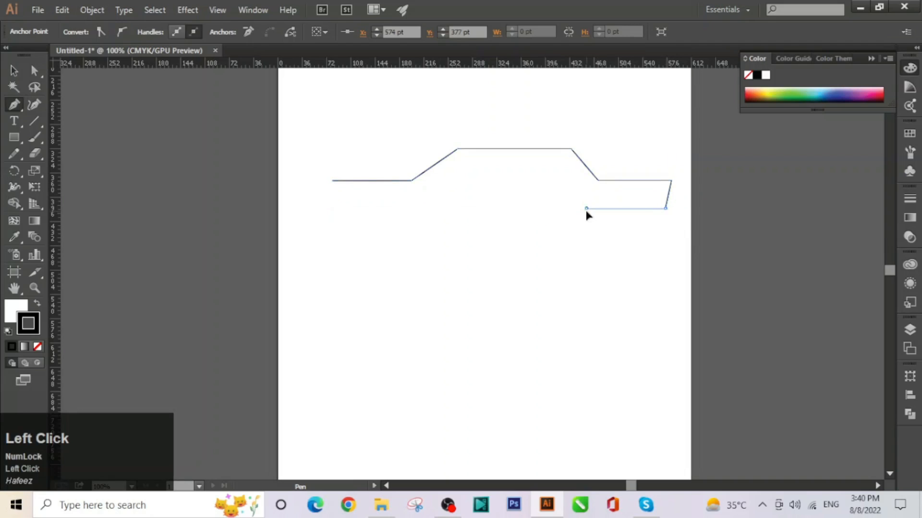
click(535, 208)
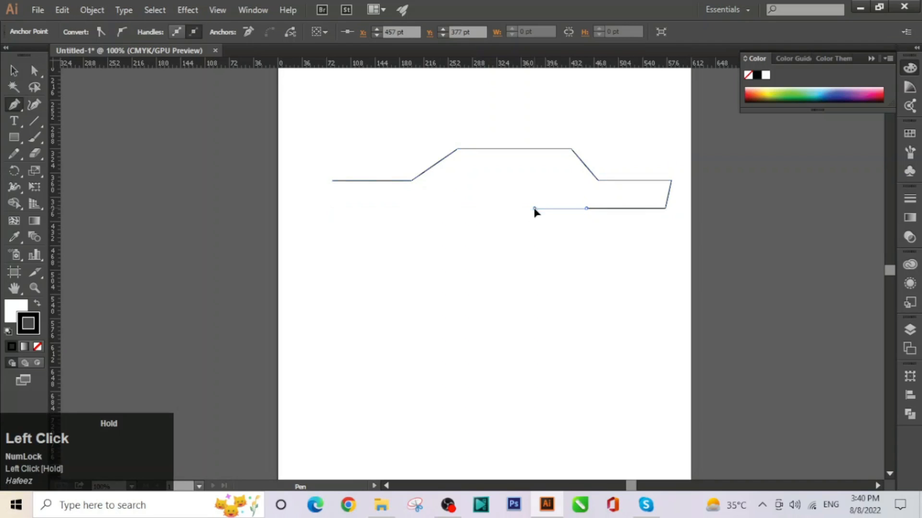
drag(530, 219, 507, 233)
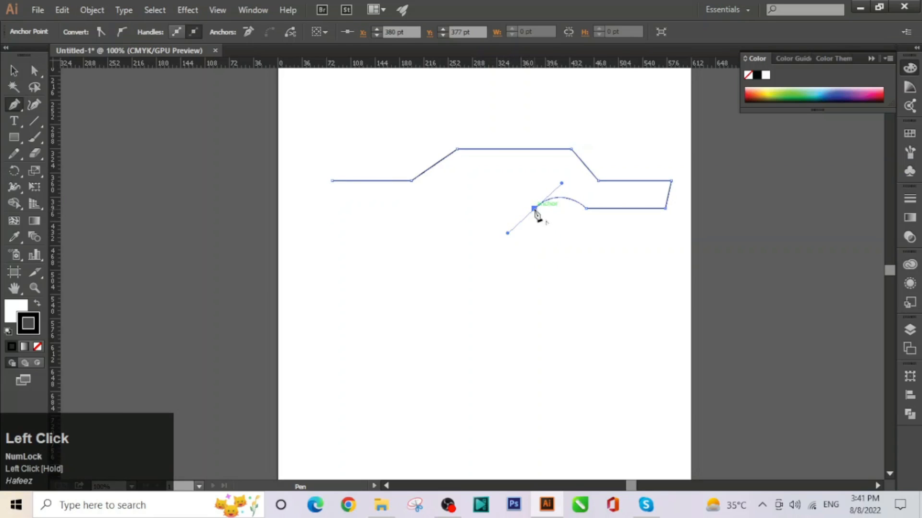
click(535, 209)
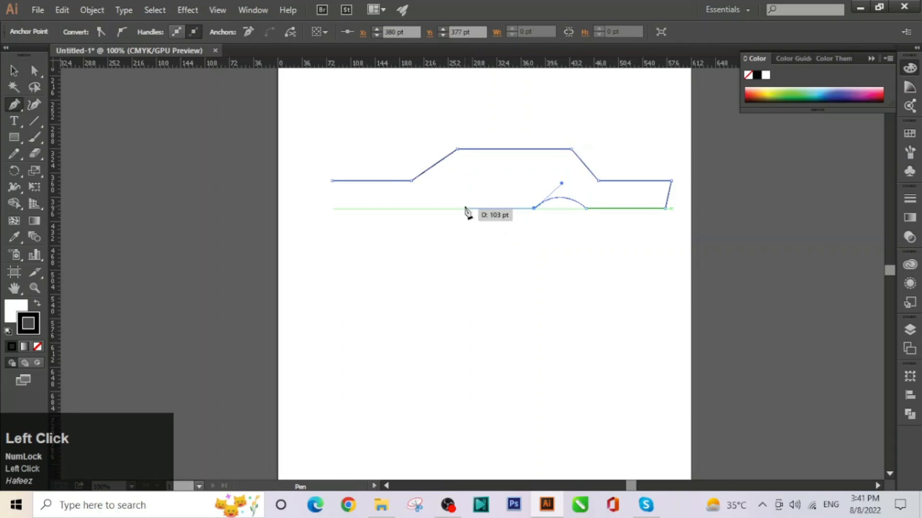
Complete the car's lower edge with a matching curved left wheel arch, close the path at its starting anchor and deselect it.
click(463, 209)
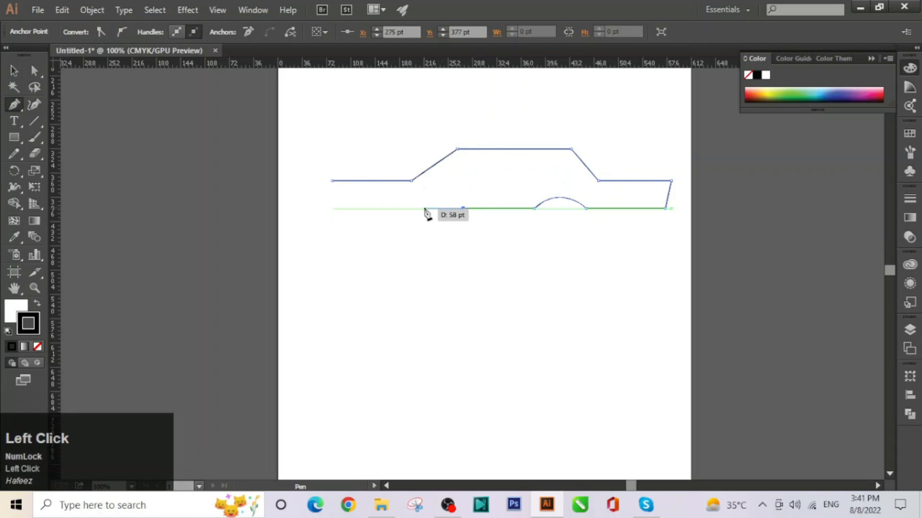
mouse_move(418, 209)
mouse_down()
mouse_move(390, 227)
mouse_move(393, 237)
mouse_move(419, 208)
mouse_up()
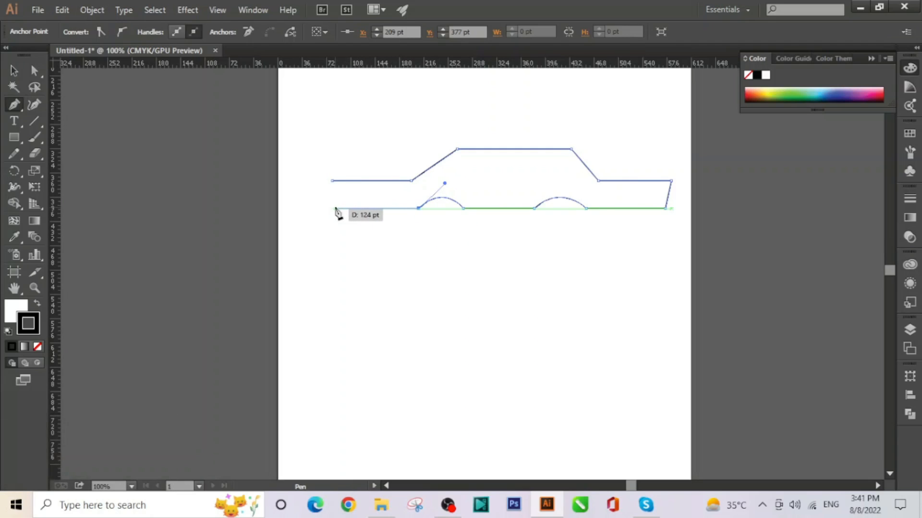
click(335, 208)
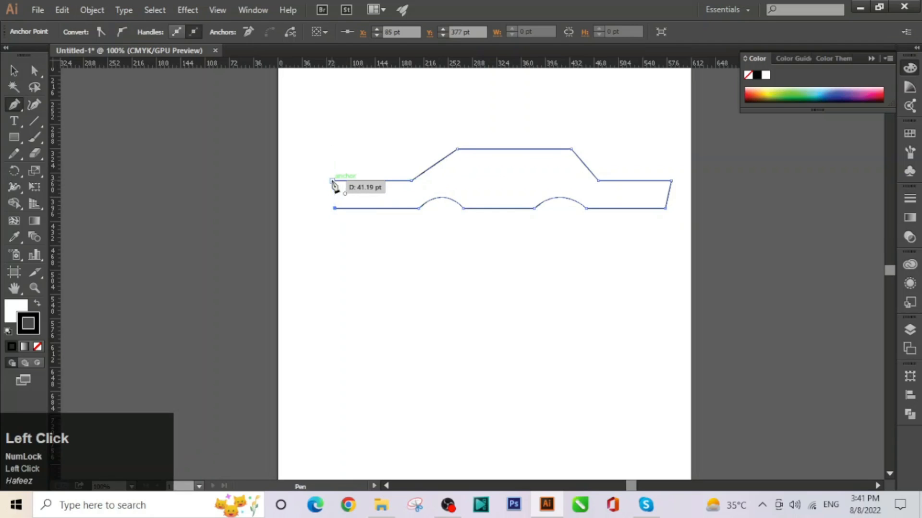
click(332, 181)
click(22, 74)
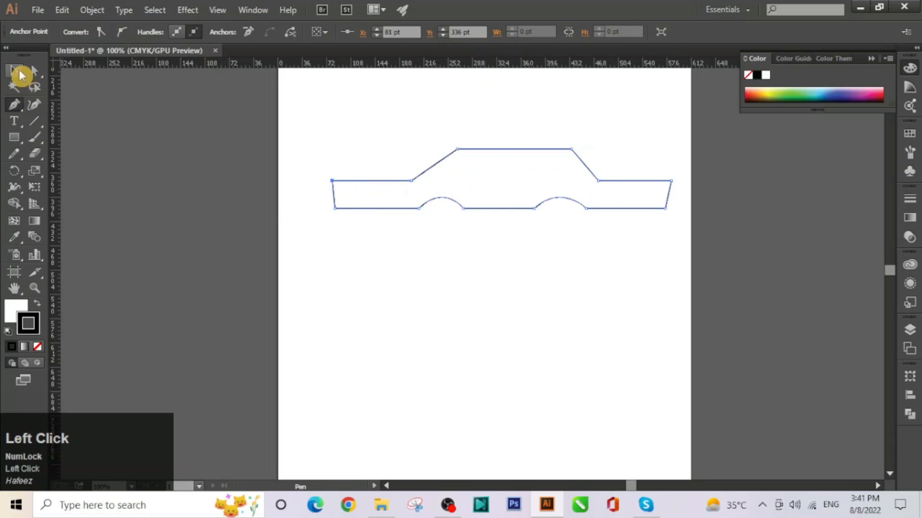
click(556, 240)
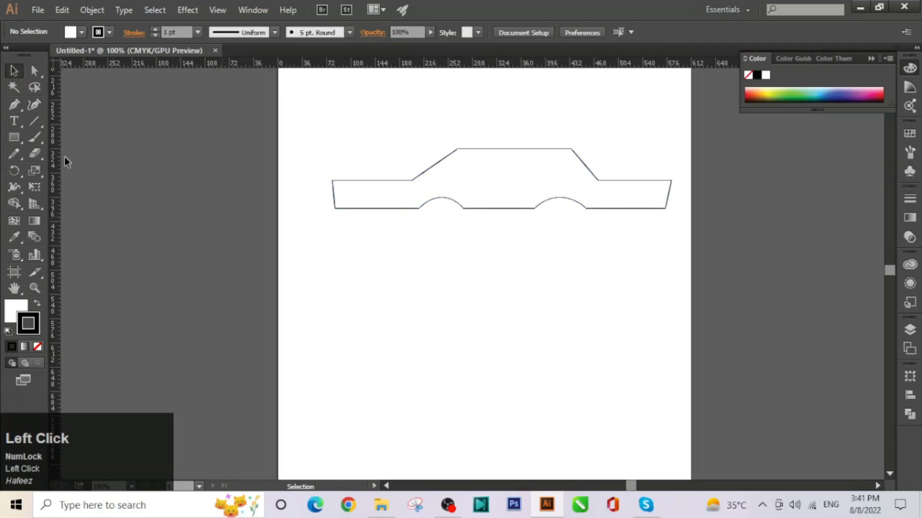
Draw a circular wheel with the Ellipse tool, centred under the car's left wheel arch.
click(21, 147)
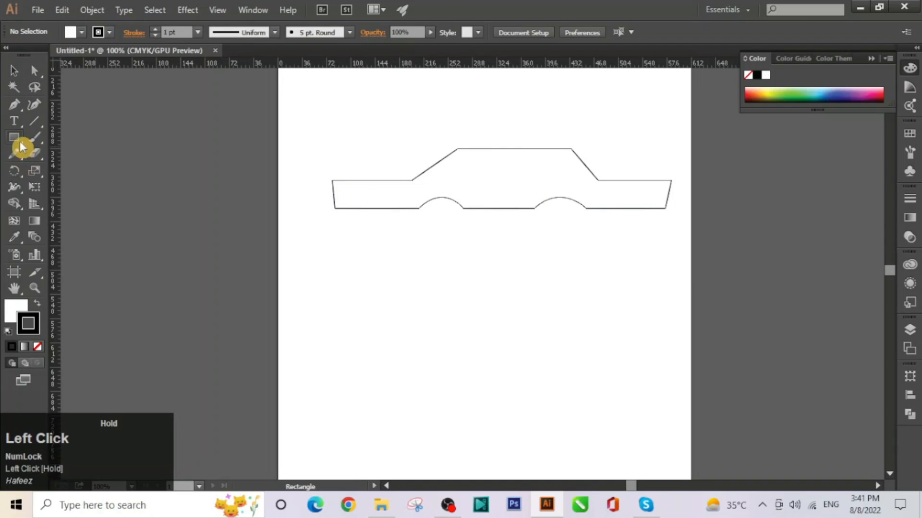
drag(19, 142, 67, 169)
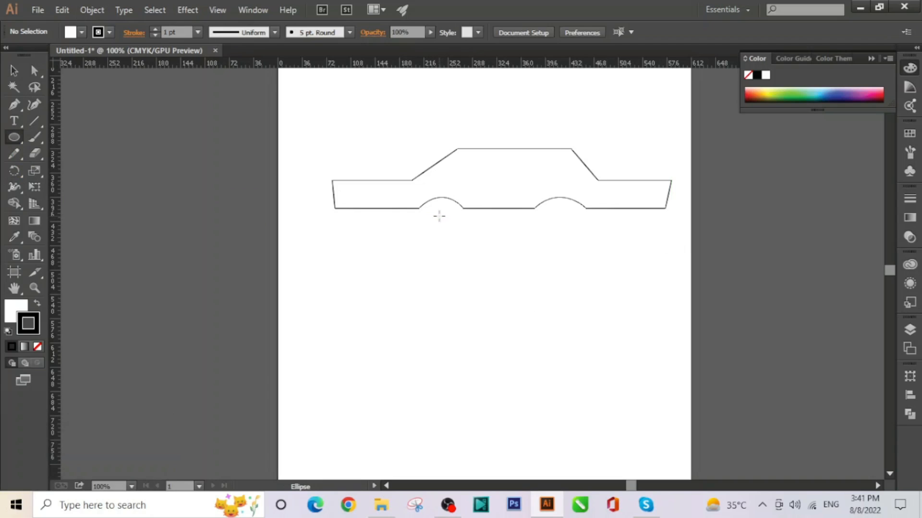
drag(438, 216, 456, 233)
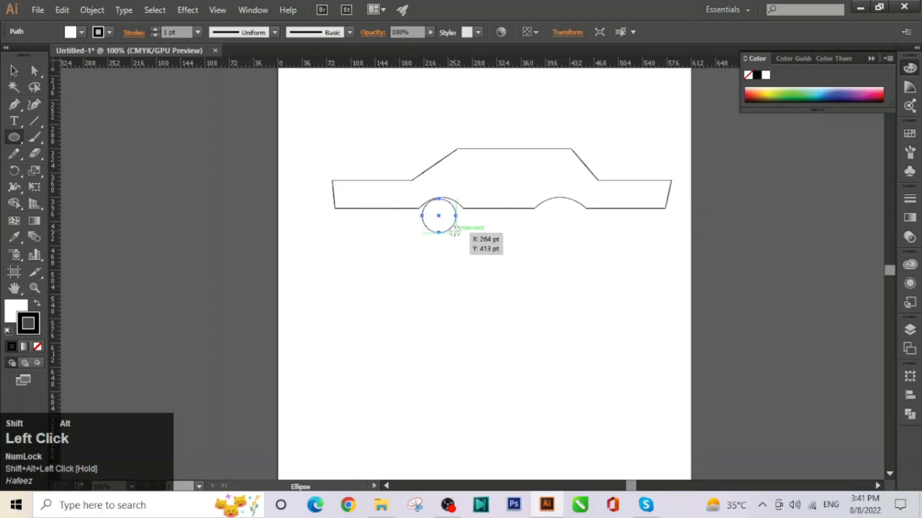
Duplicate the wheel circle horizontally under the right wheel arch and deselect it.
click(14, 71)
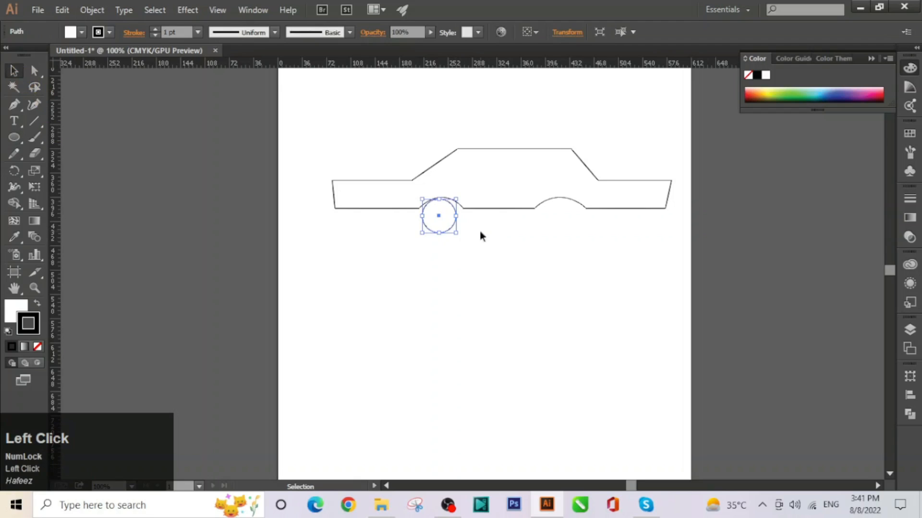
drag(446, 220, 453, 221)
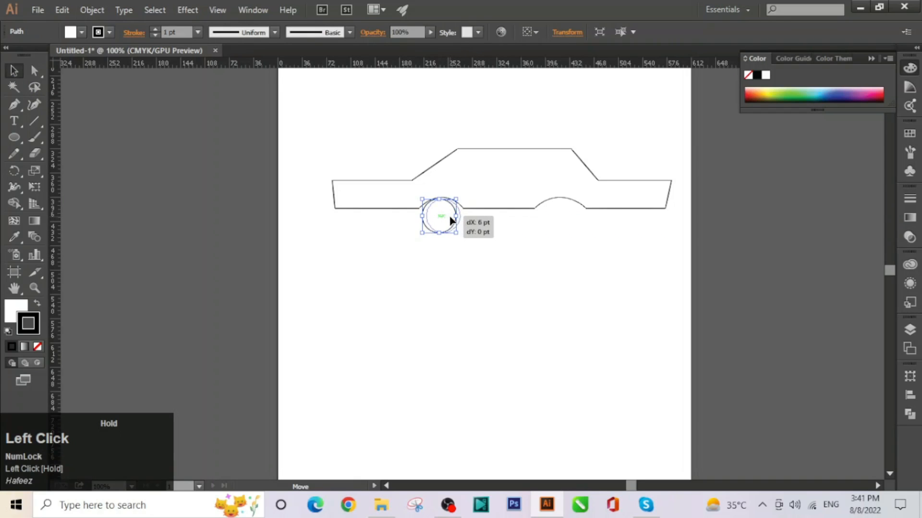
drag(450, 221, 568, 219)
click(590, 274)
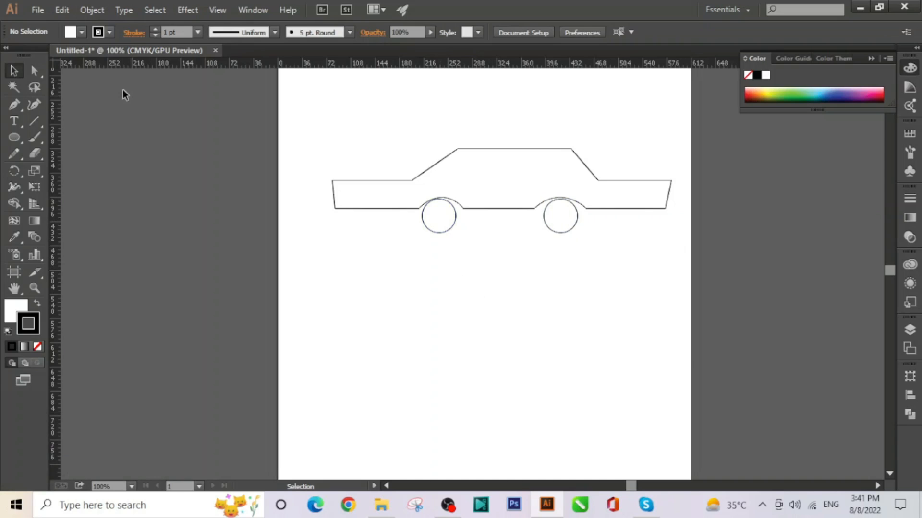
Give the car body a dark blue stroke and a light blue fill from the CMYK spectrum.
click(500, 181)
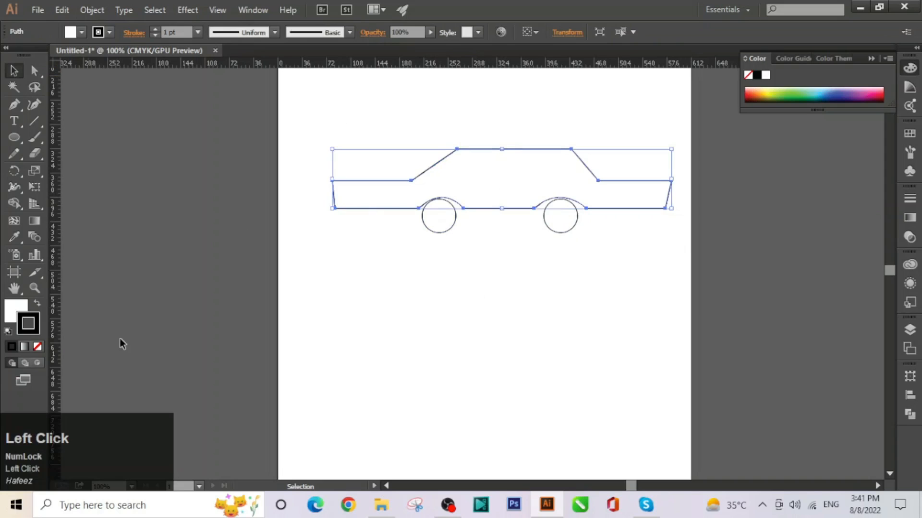
click(838, 92)
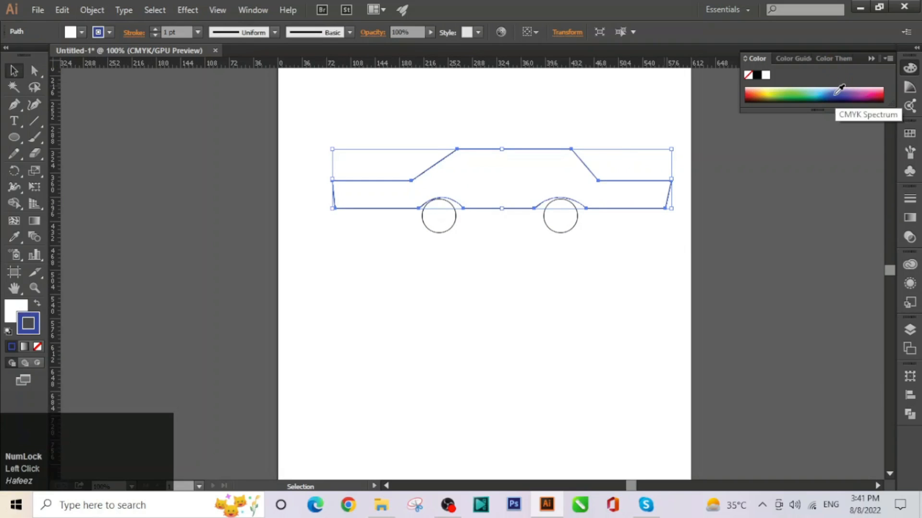
click(15, 308)
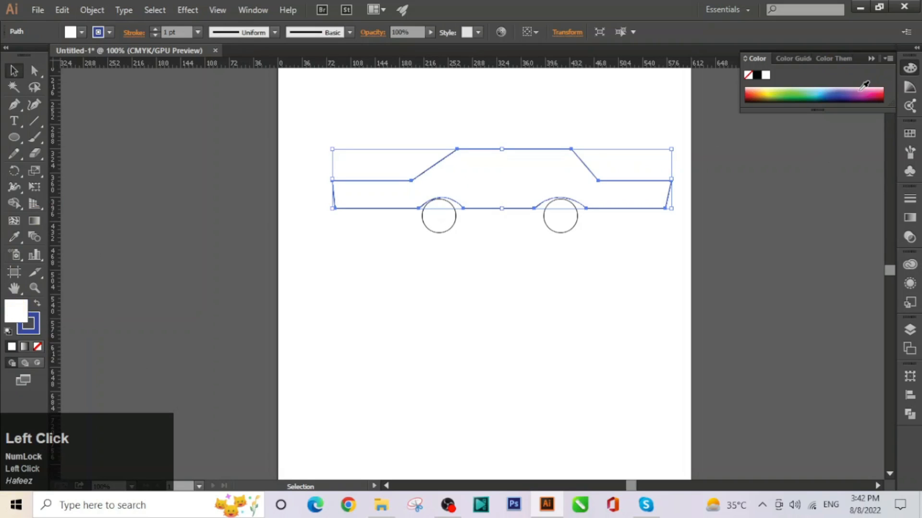
click(824, 91)
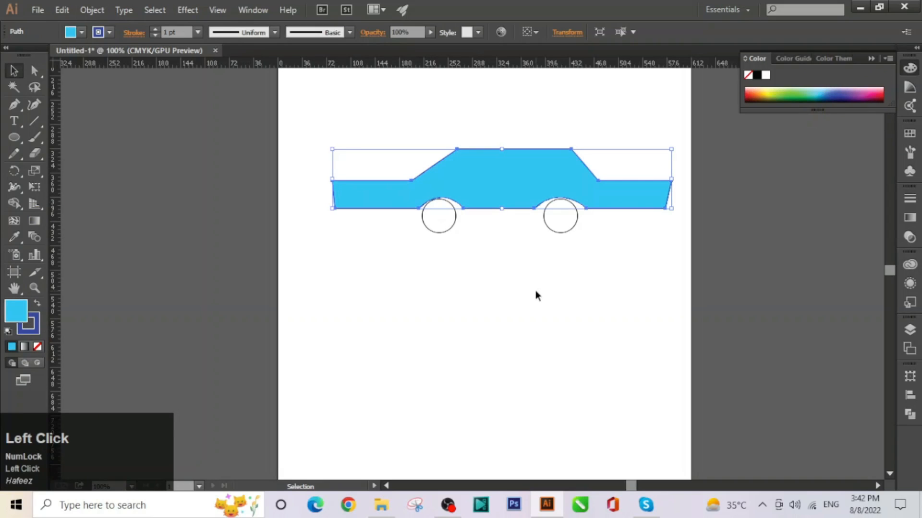
Fill both of the car's wheels with near-black 0F0E0E and deselect them.
click(454, 267)
drag(569, 246, 591, 230)
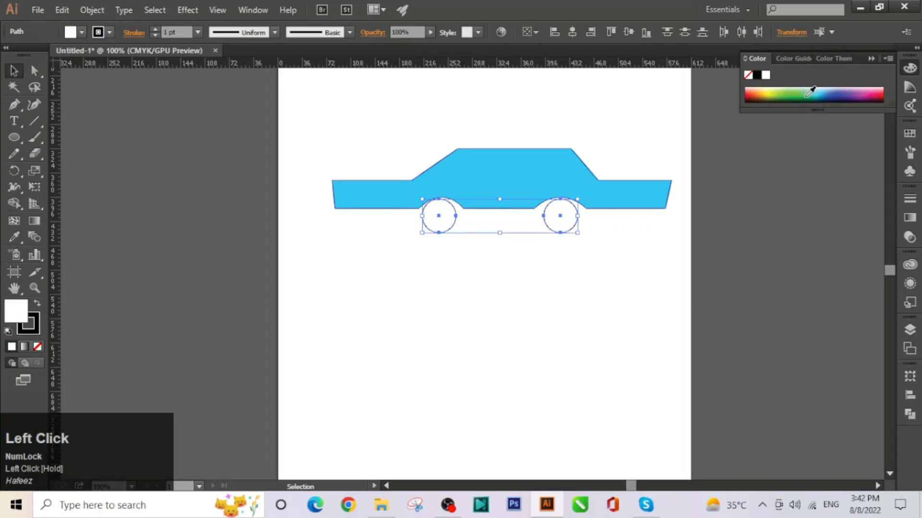
double_click(19, 312)
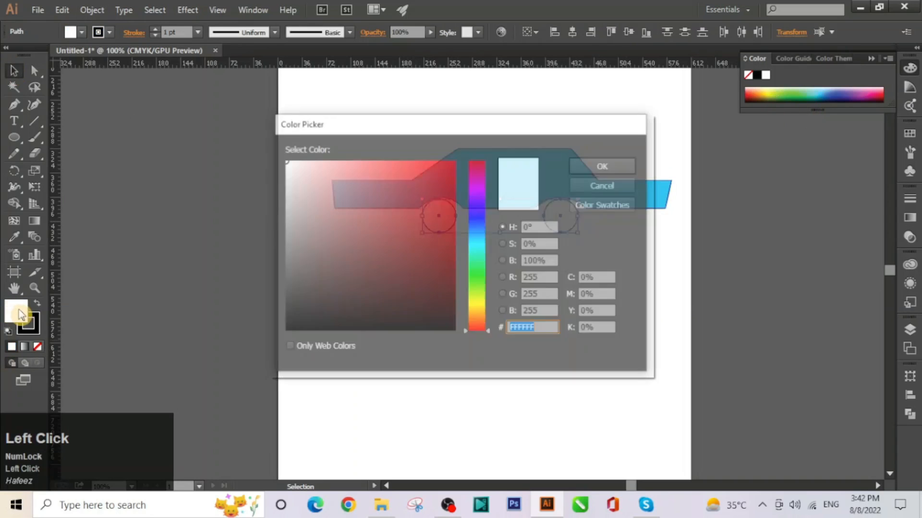
click(296, 321)
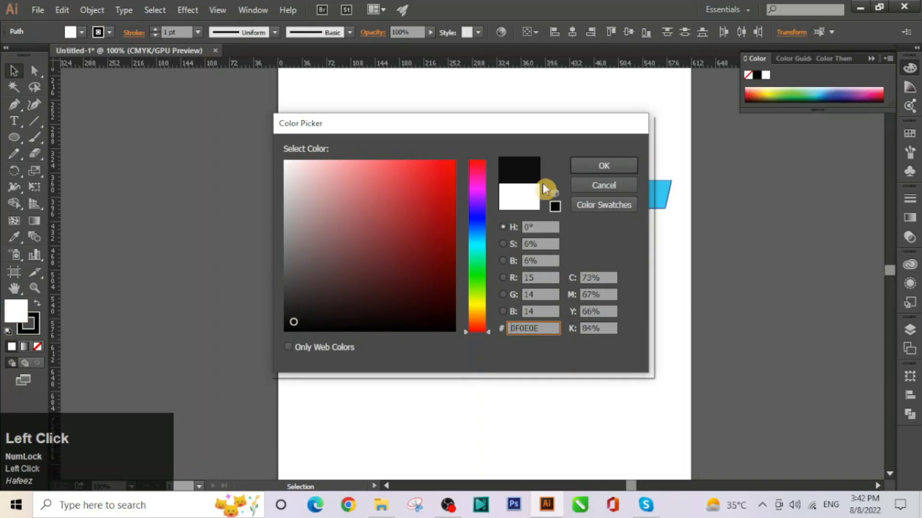
click(584, 167)
click(600, 283)
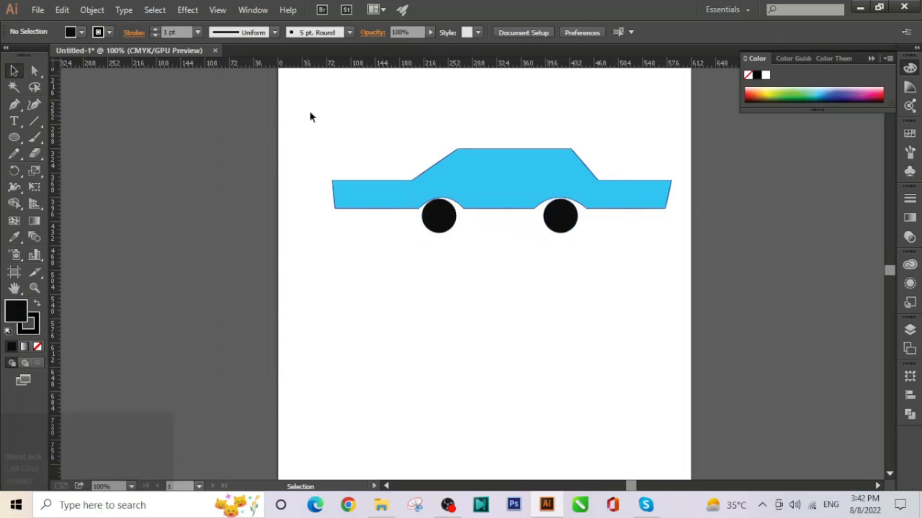
Select the whole car drawing, including its wheels, and delete it.
drag(307, 104, 679, 292)
key(Delete)
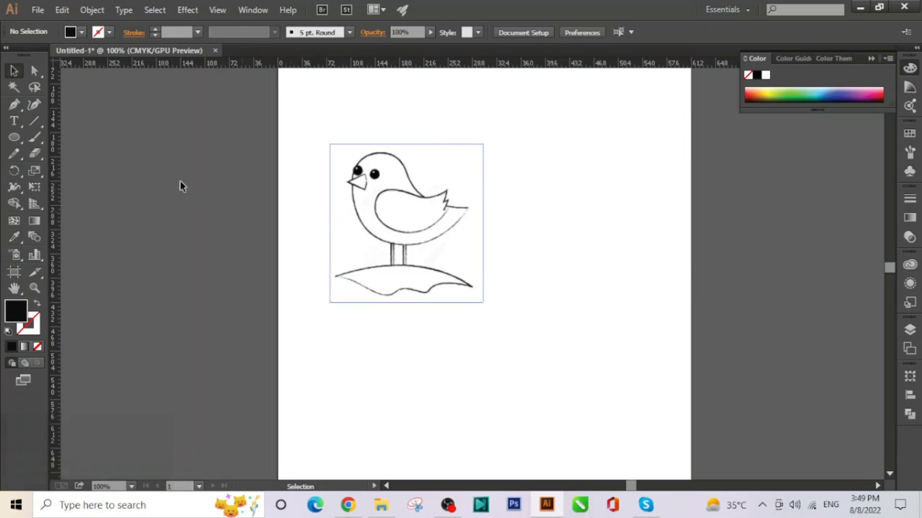
Trace the bird's head and back with the Pen tool to where the wing begins, using the default white fill and black stroke.
click(14, 104)
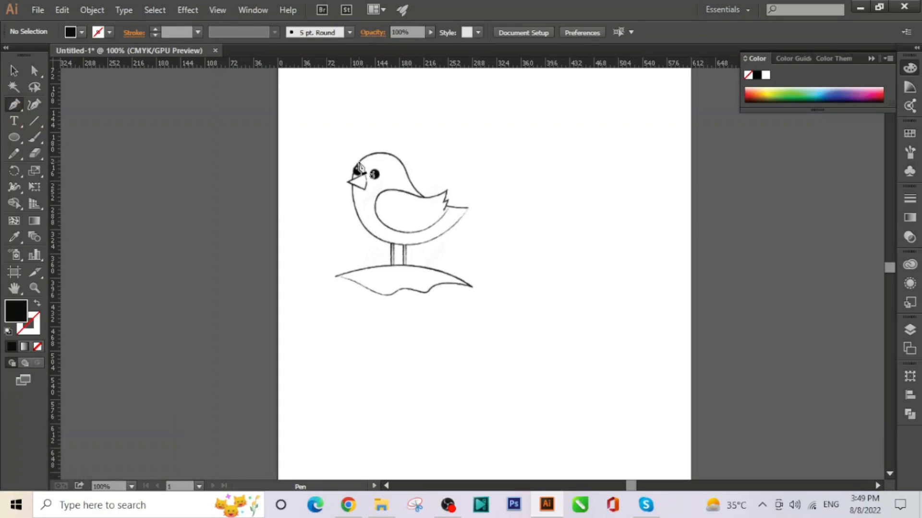
click(358, 162)
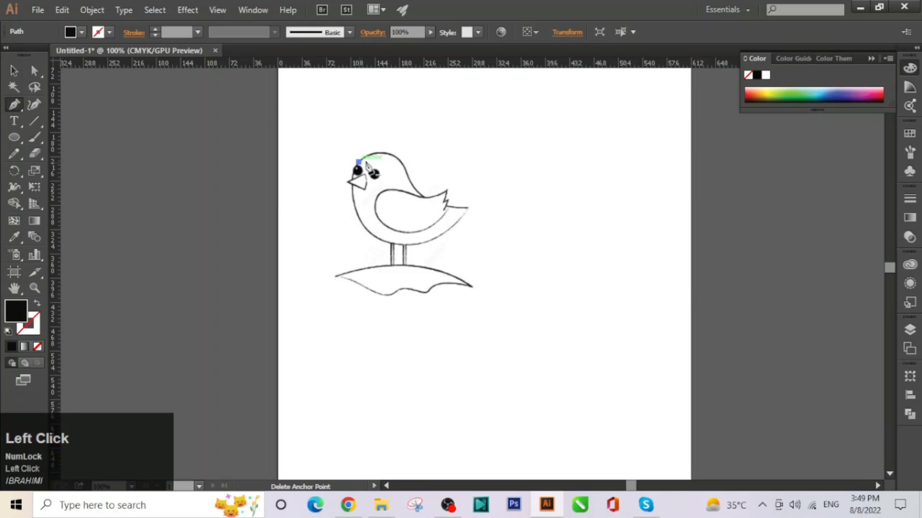
drag(412, 185, 428, 247)
click(413, 186)
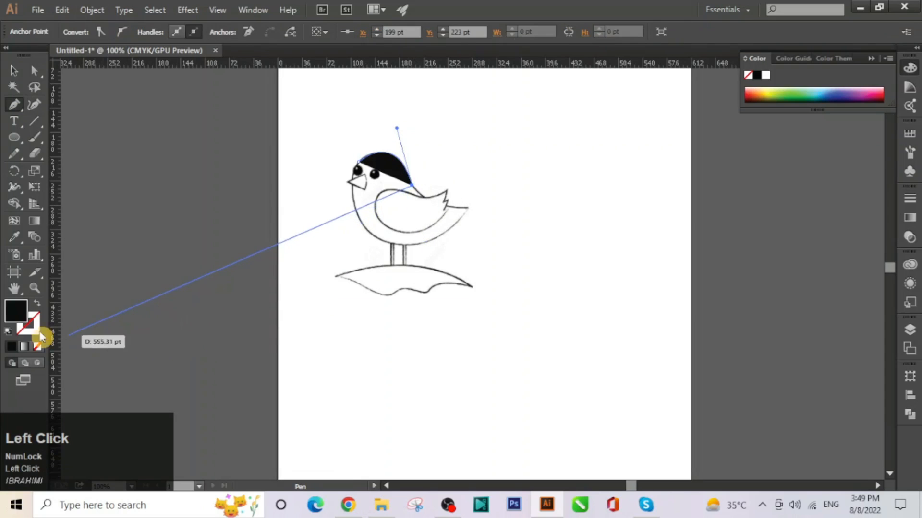
click(9, 332)
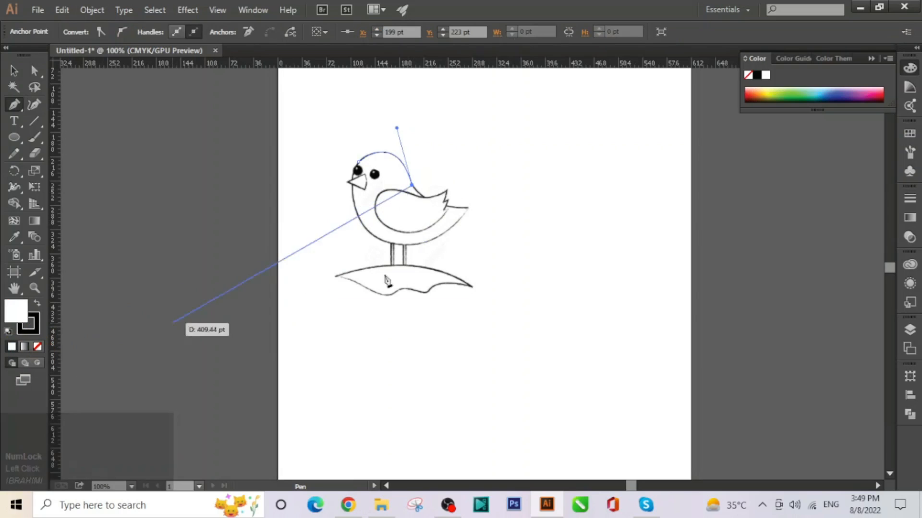
click(423, 196)
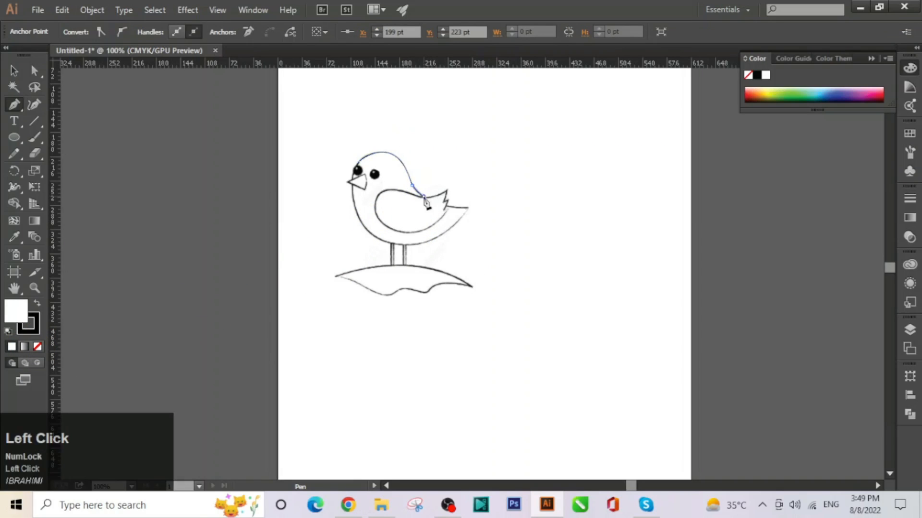
Continue the bird's outline along the wing's upper edge, the jagged feathers and out to the tail tip.
mouse_move(446, 191)
mouse_down()
mouse_move(450, 185)
mouse_move(446, 207)
mouse_up()
key(ctrl+equal)
key(ctrl+equal)
key(ctrl+equal)
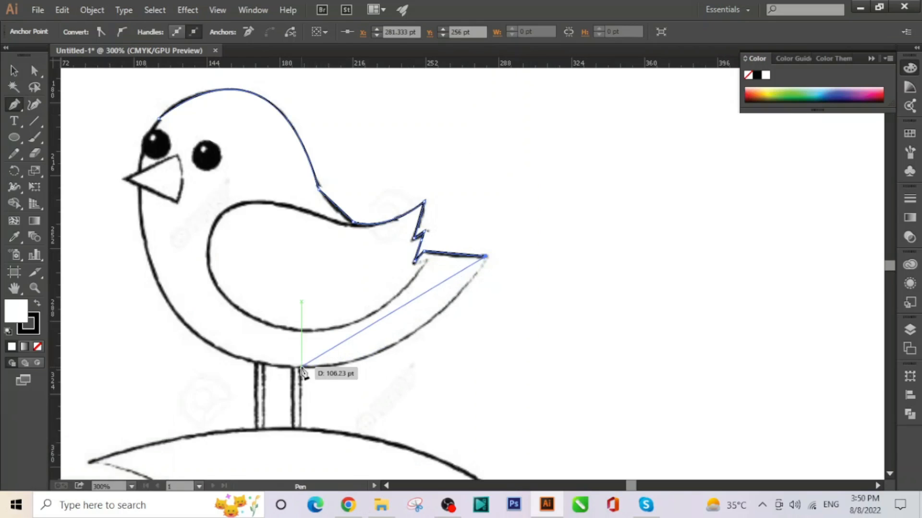
Trace the bird's belly and breast with curves from the tail tip through the right leg's top, removing each outgoing handle.
drag(302, 368, 163, 372)
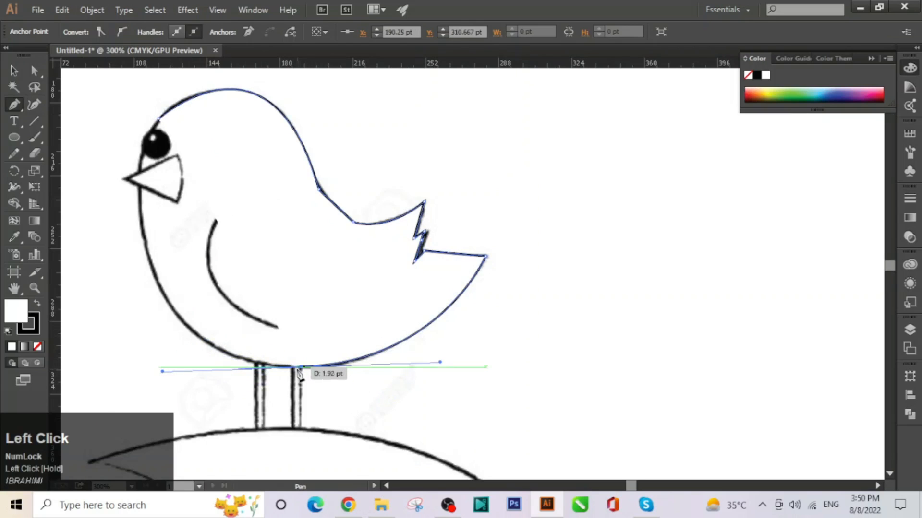
click(300, 368)
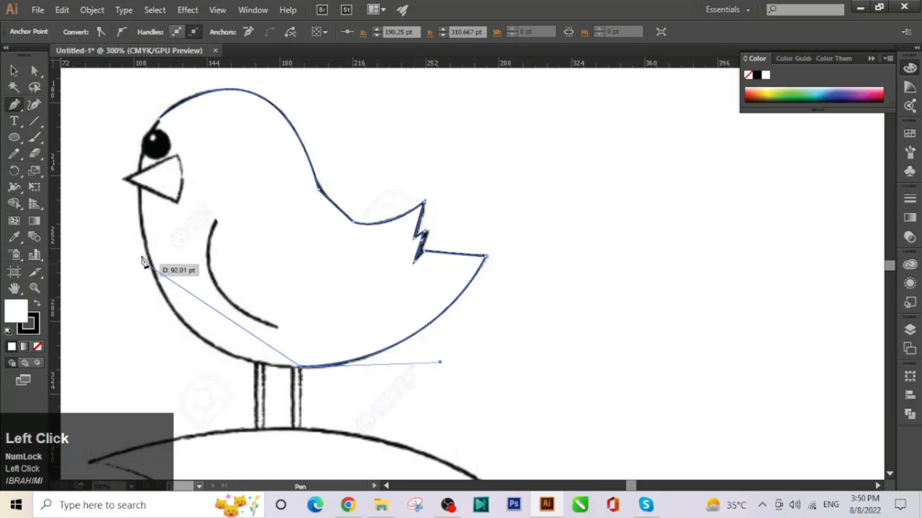
drag(144, 240, 117, 115)
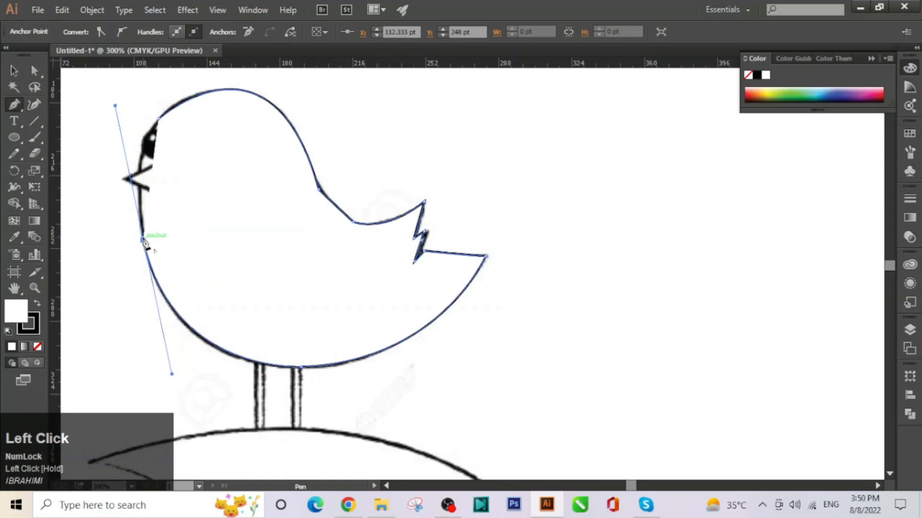
click(142, 239)
Set the outline's fill to none and trace up the face to close the body path at its starting anchor.
click(37, 347)
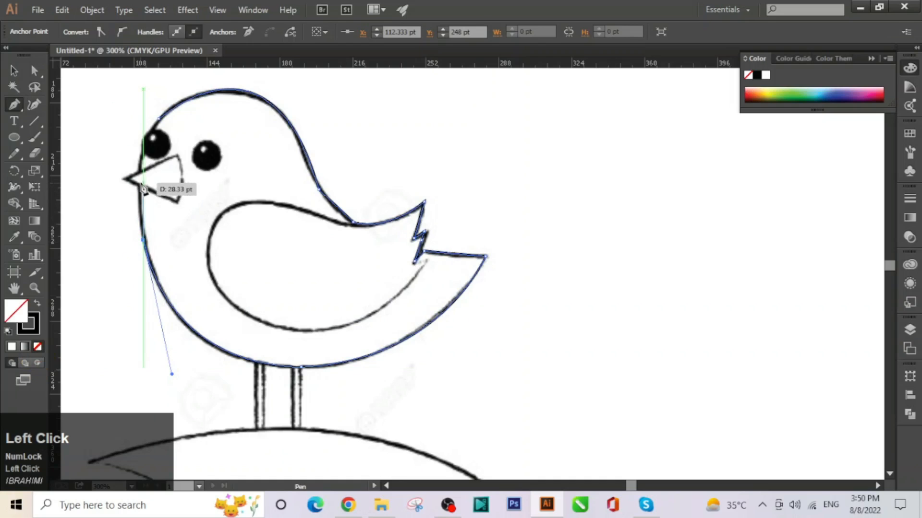
drag(144, 153, 159, 120)
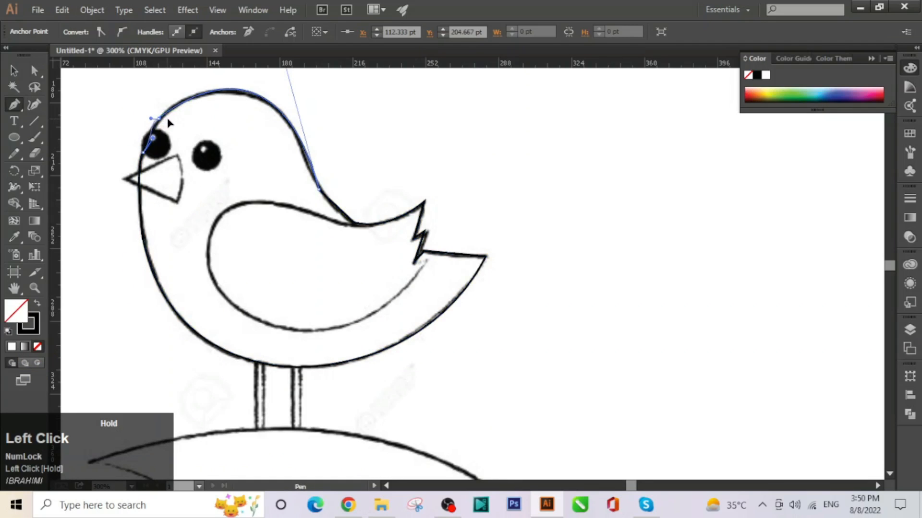
drag(180, 102, 160, 118)
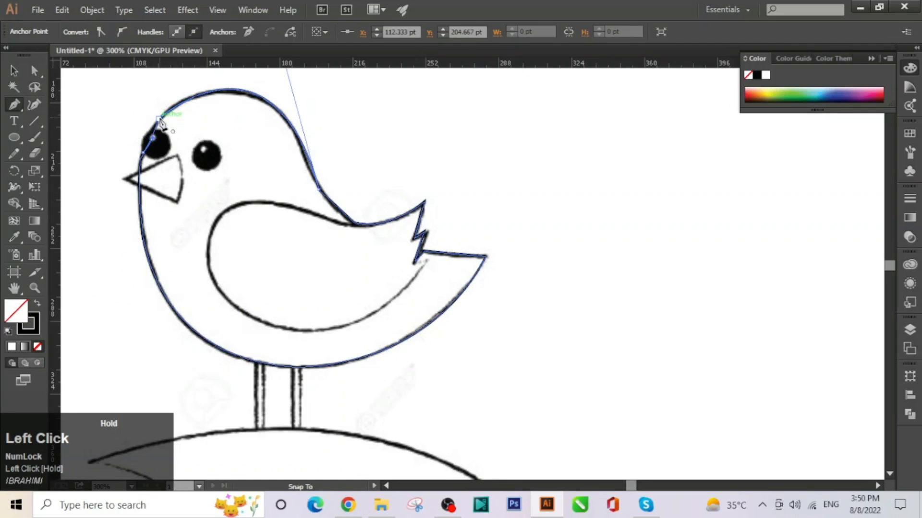
key(ctrl+space)
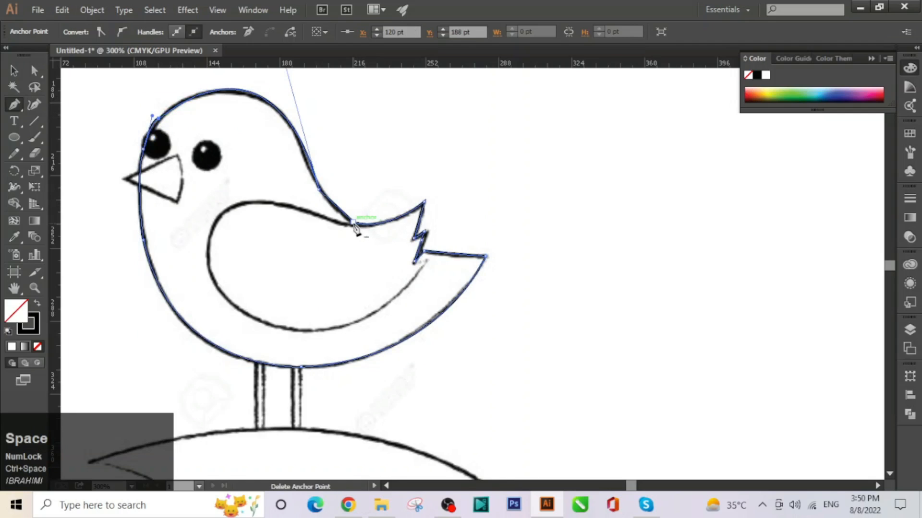
click(352, 223)
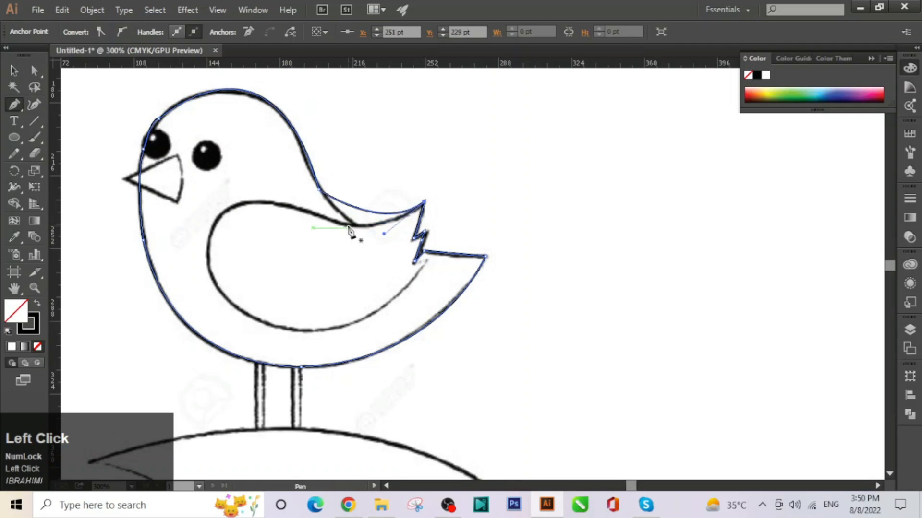
key(ctrl)
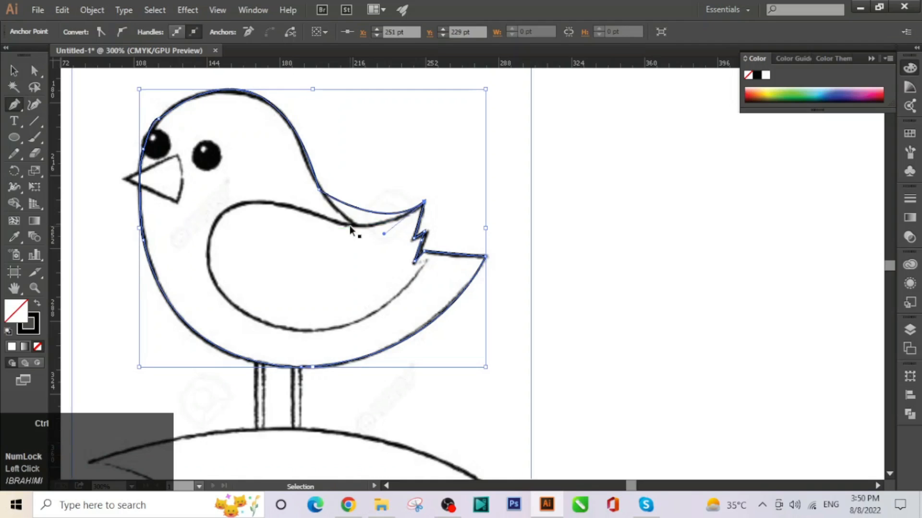
Trace the inner wing outline from the lowest feather around its rounded front to where it meets the back.
drag(420, 272, 152, 246)
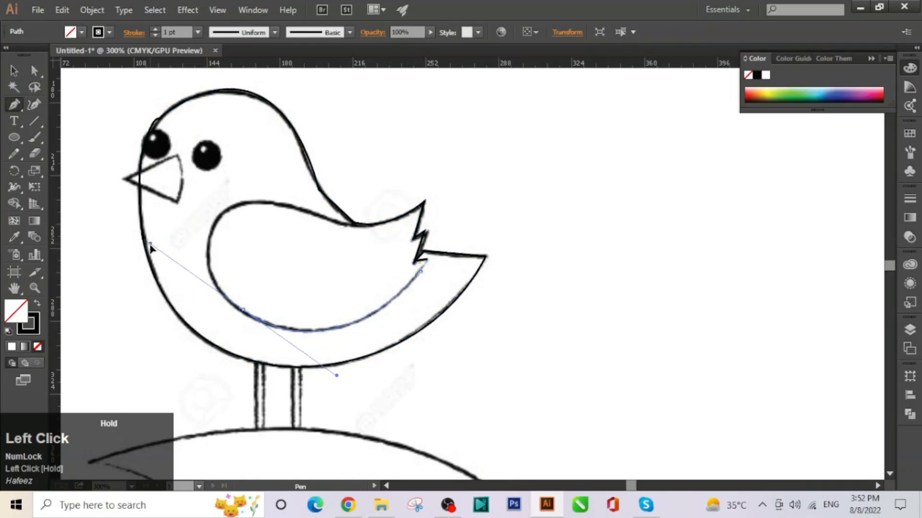
click(243, 310)
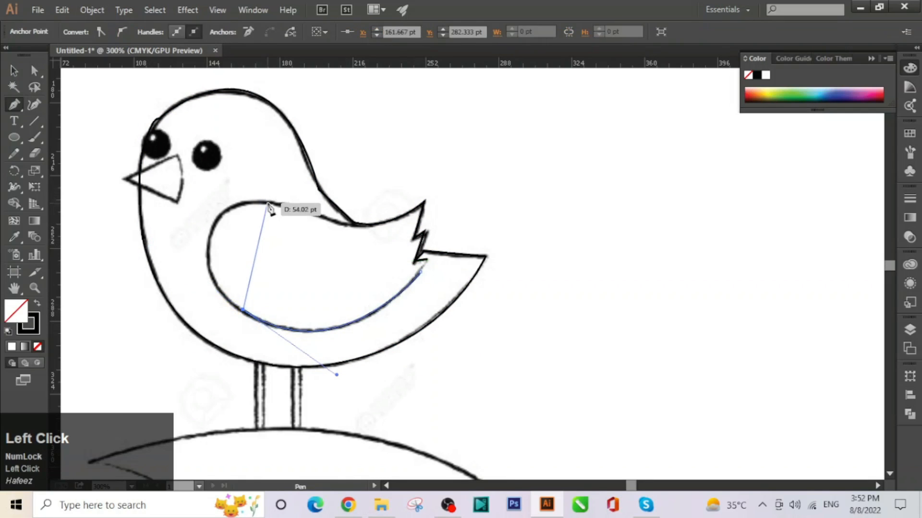
drag(267, 202, 387, 186)
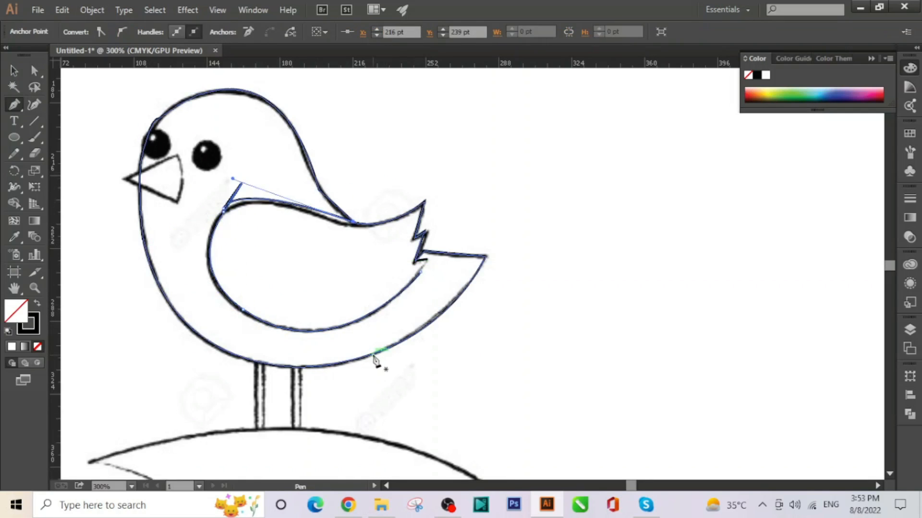
Trace the bird's right leg as a closed narrow rectangle between the belly and the mound.
scroll(375, 360, down, 1)
scroll(351, 365, down, 1)
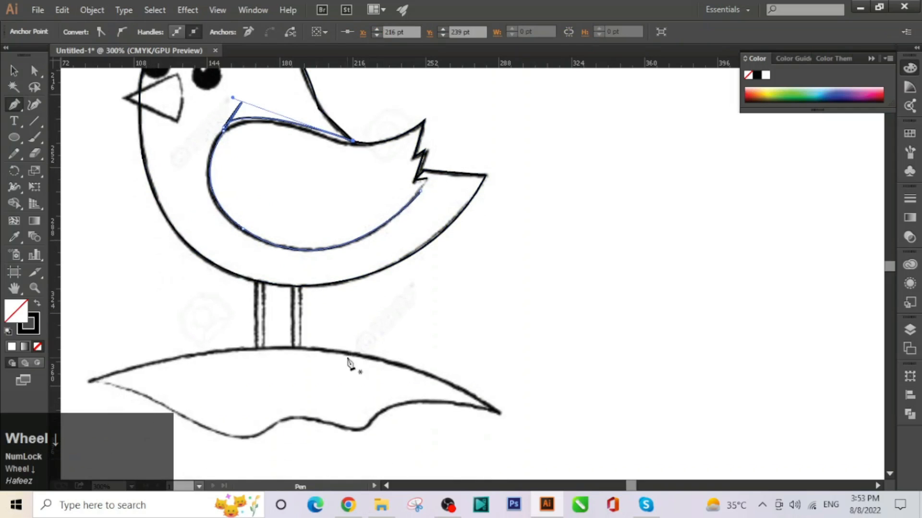
click(293, 286)
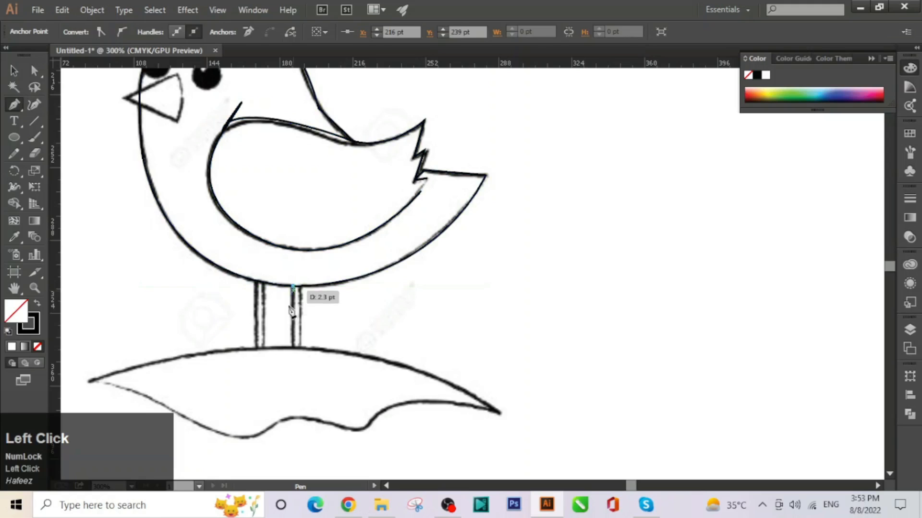
click(293, 346)
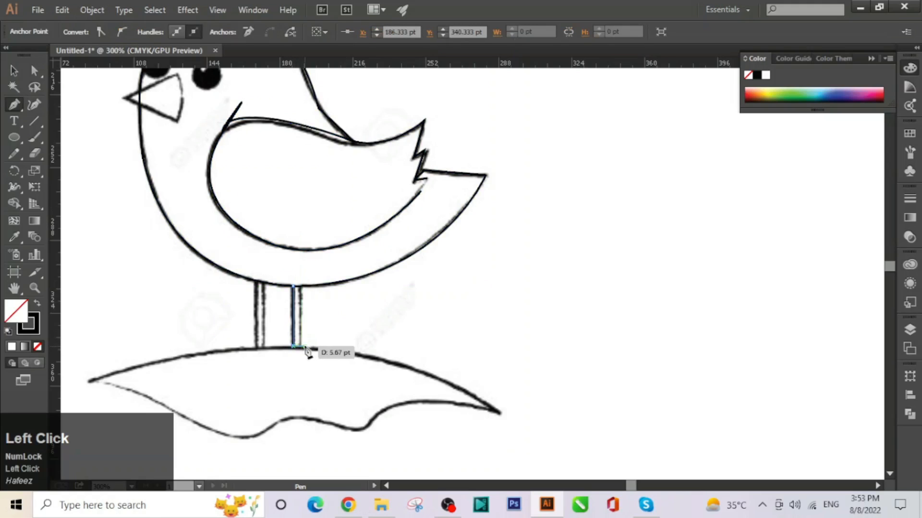
click(300, 346)
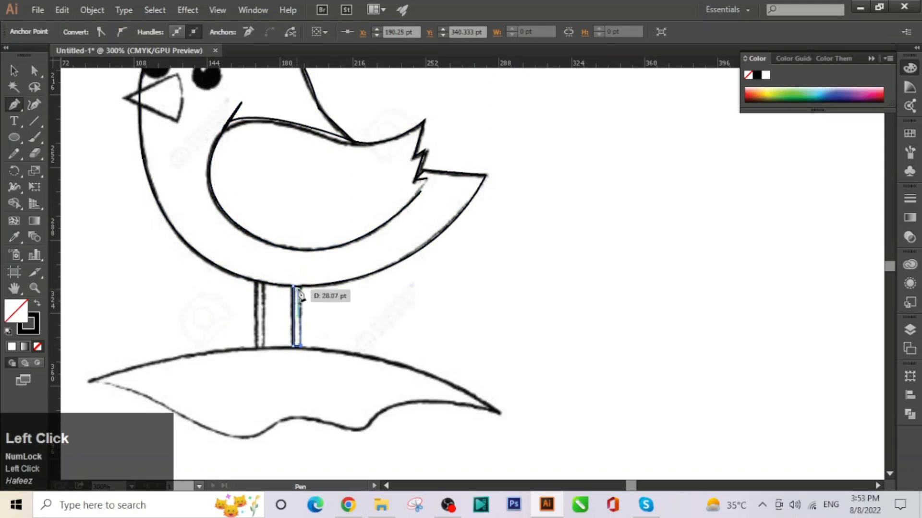
click(300, 287)
click(295, 287)
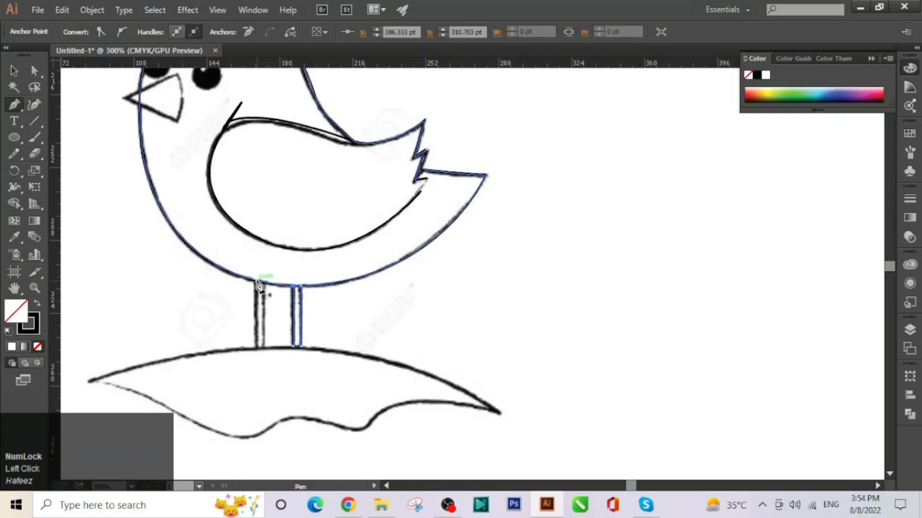
Trace the bird's left leg as a closed narrow rectangle between the belly and the mound.
click(257, 280)
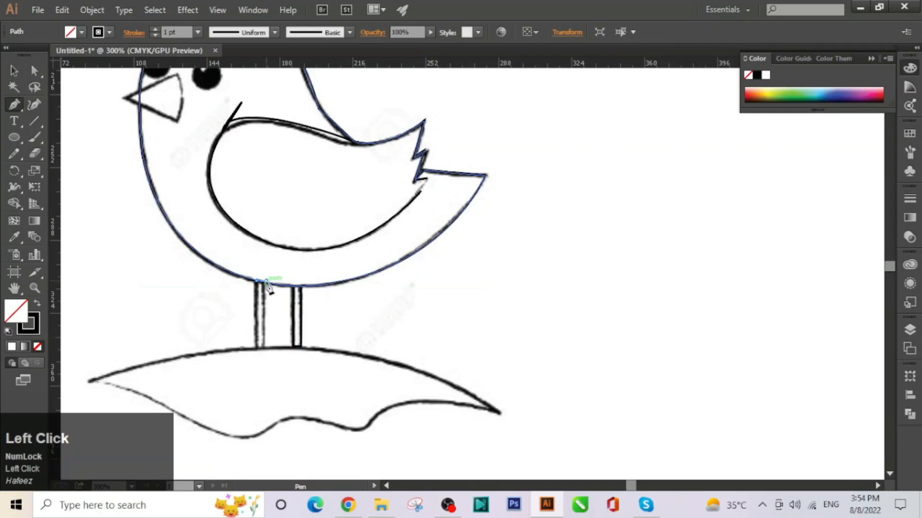
click(267, 285)
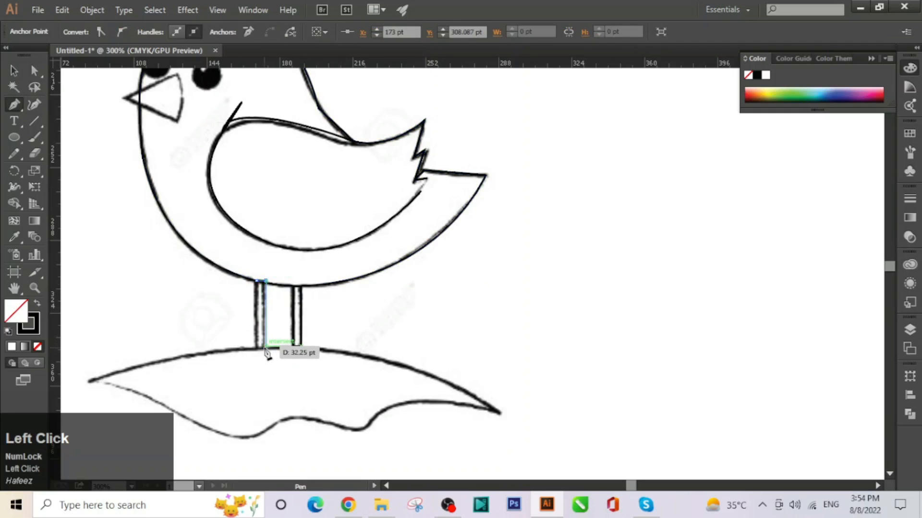
click(263, 348)
click(257, 346)
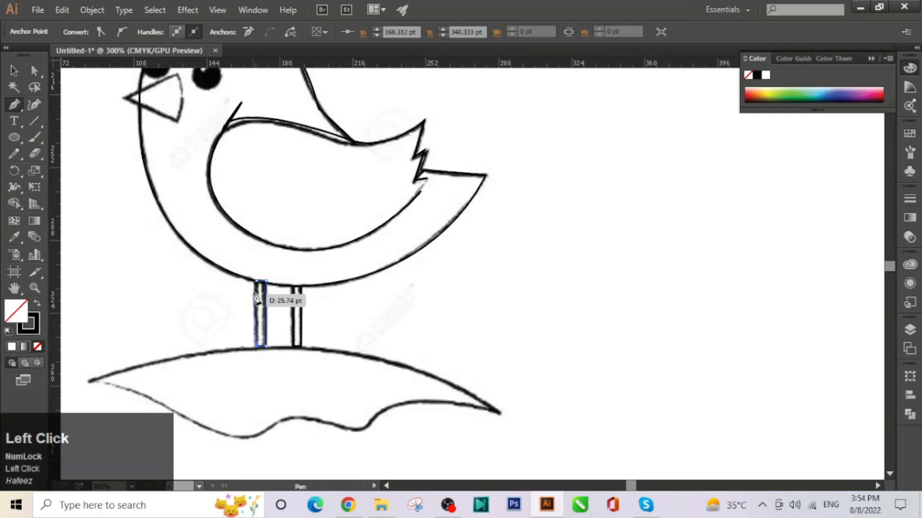
click(257, 281)
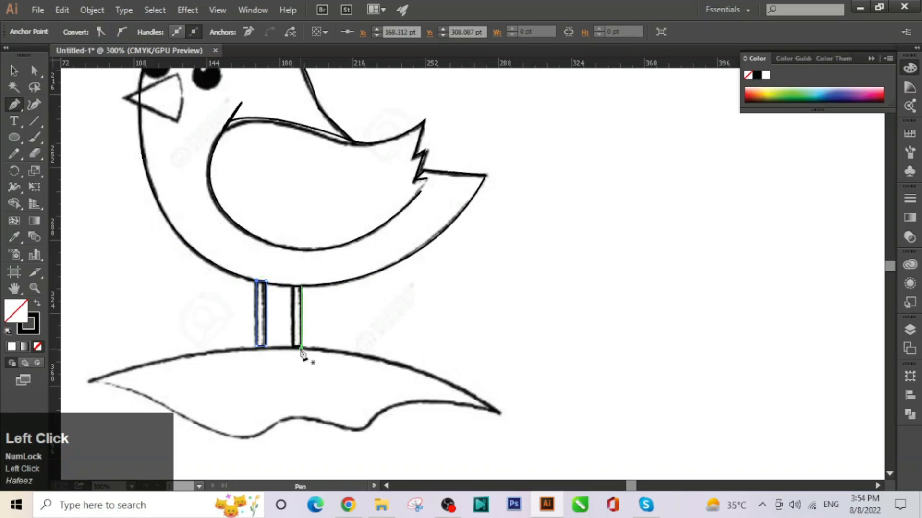
Trace the mound's curved upper edge with the Pen tool from its right tip, past the legs, to its left tip.
click(500, 413)
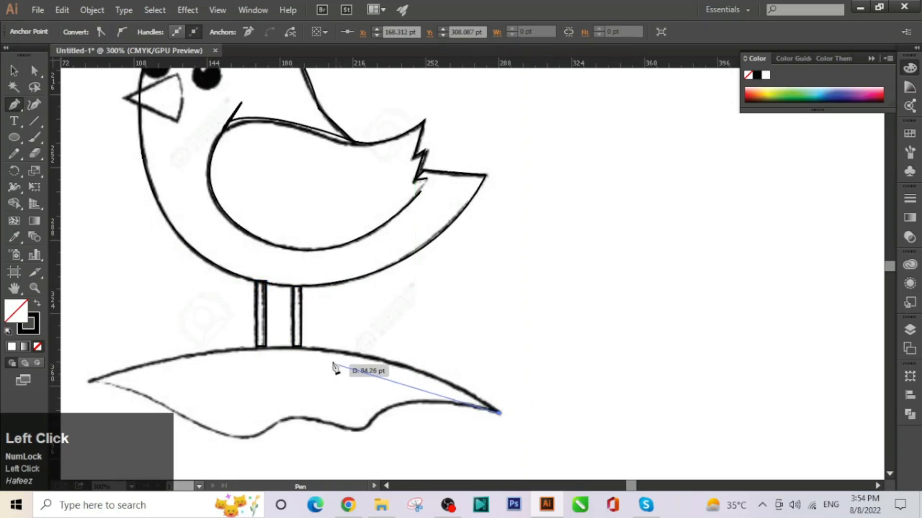
drag(301, 346, 187, 344)
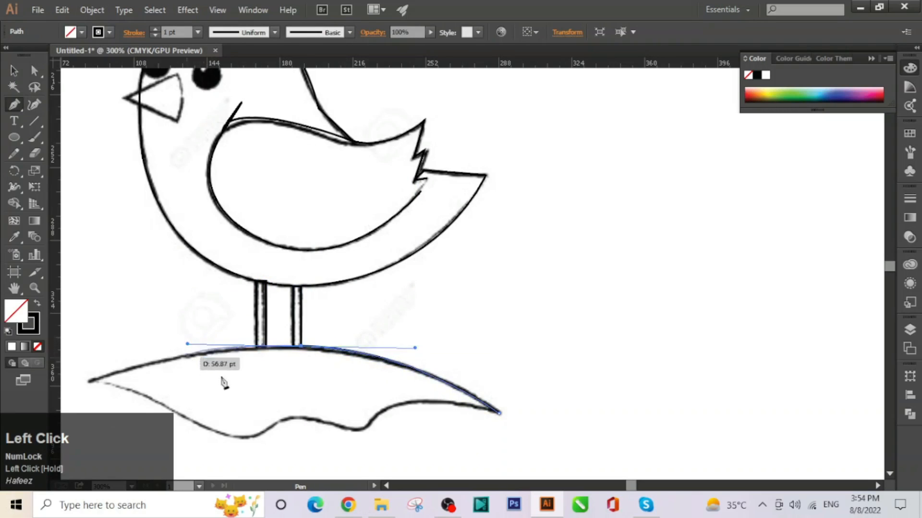
click(301, 347)
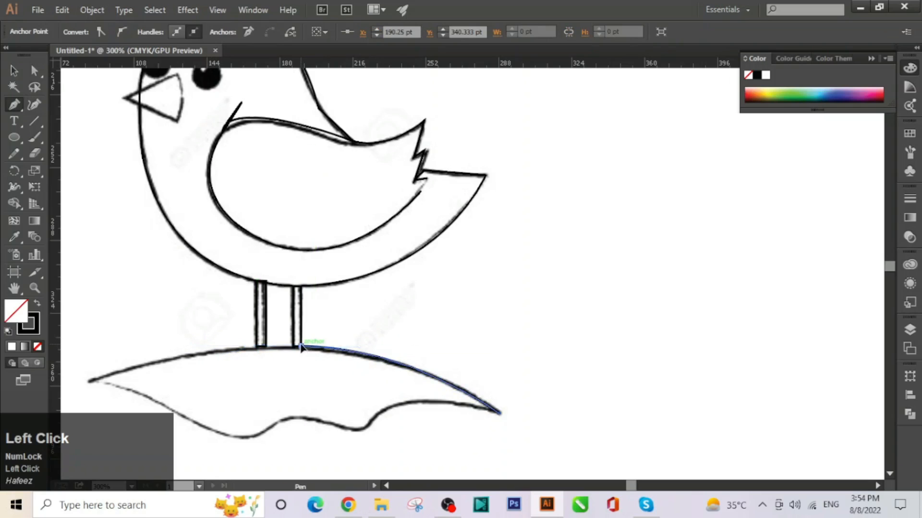
click(90, 380)
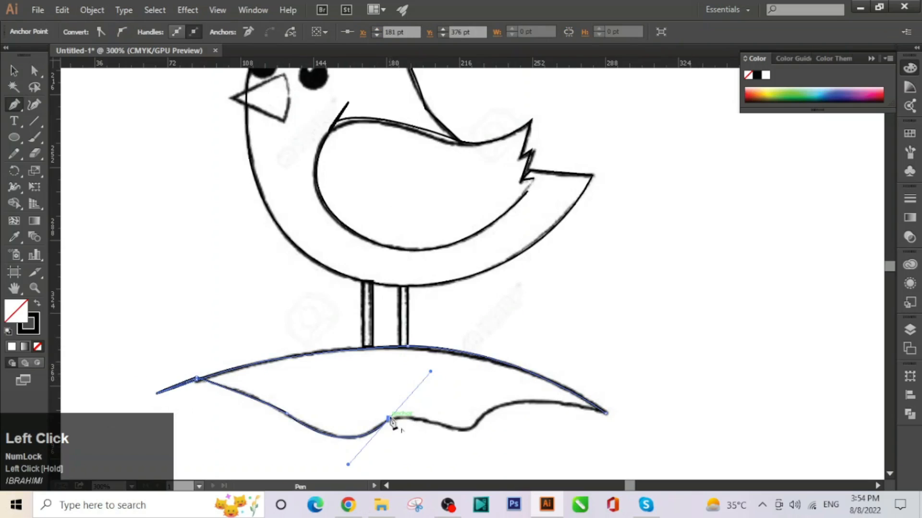
Trace the mound's wavy underside towards the right tip, redoing the misplaced curve after the last dip, and close the path at its starting anchor.
click(389, 419)
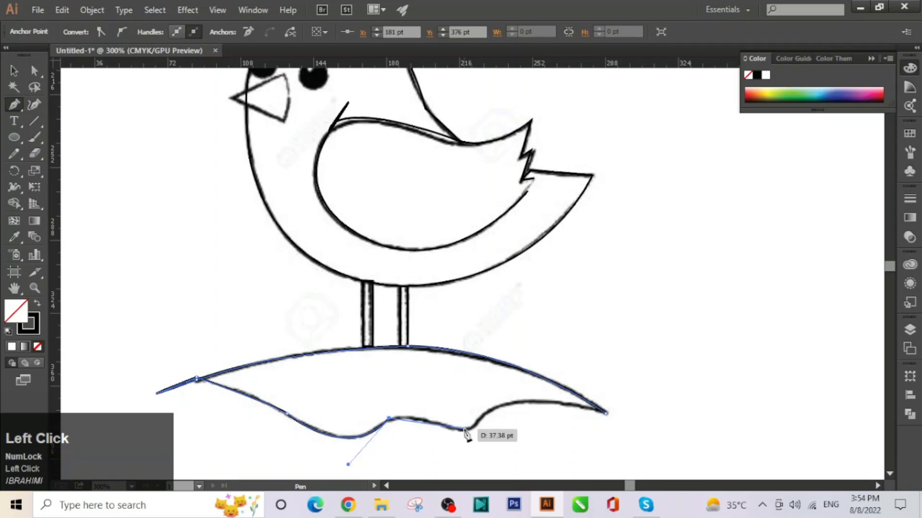
drag(455, 428, 488, 442)
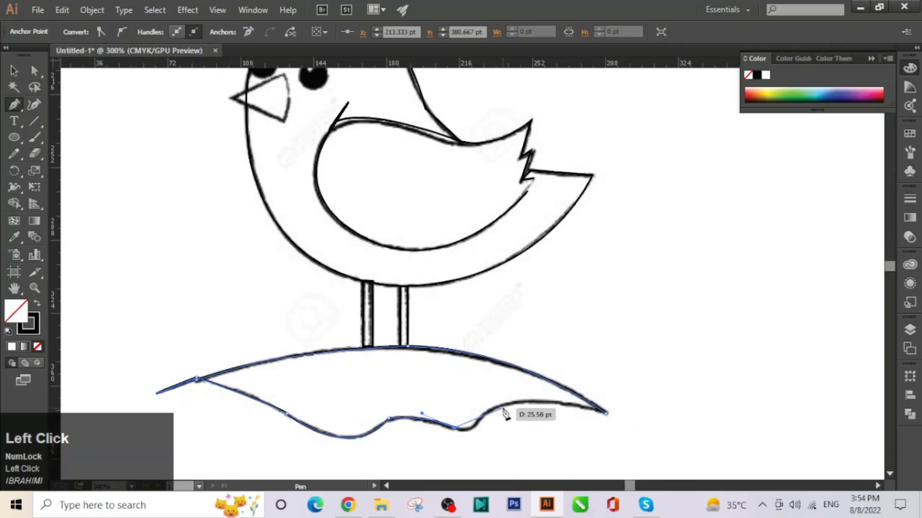
drag(502, 404, 522, 389)
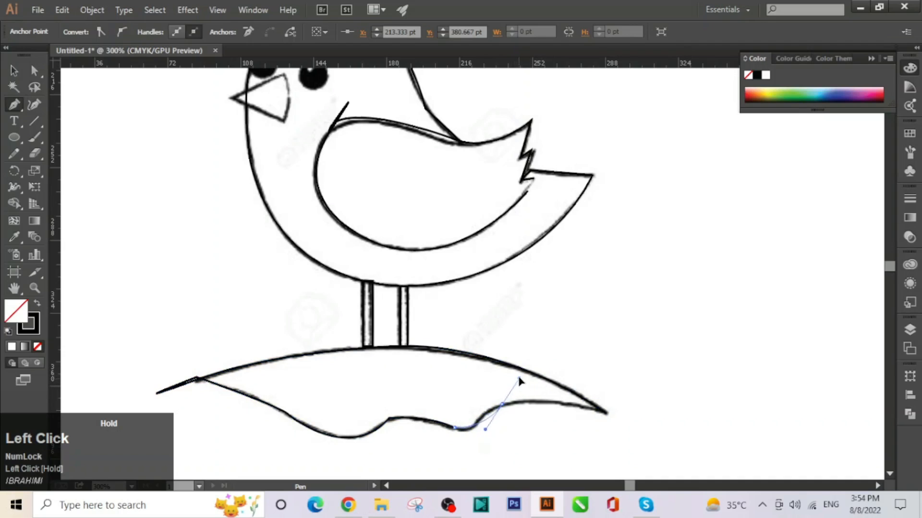
drag(524, 378, 527, 376)
key(ctrl+z)
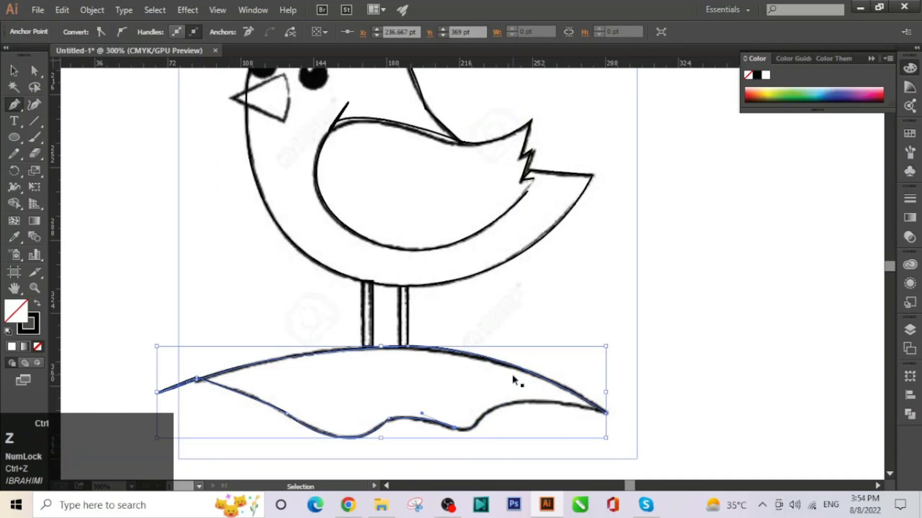
drag(472, 431, 495, 395)
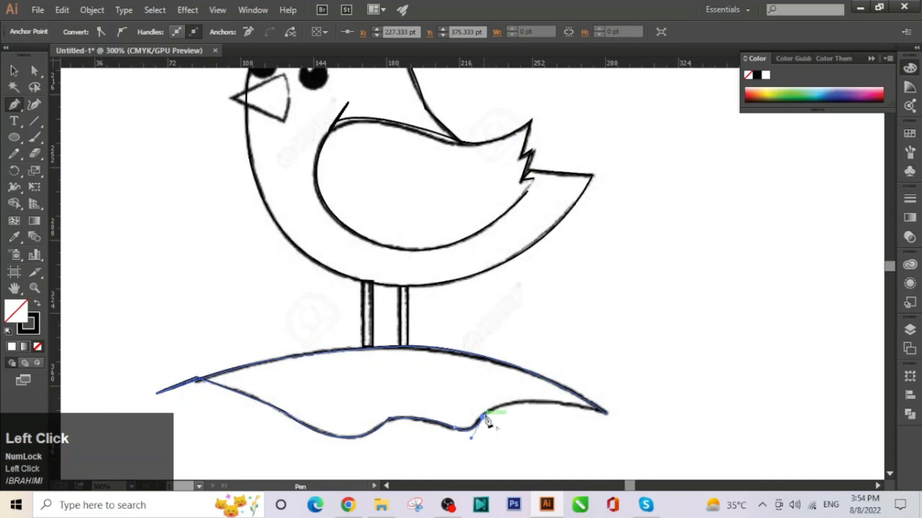
drag(606, 412, 618, 410)
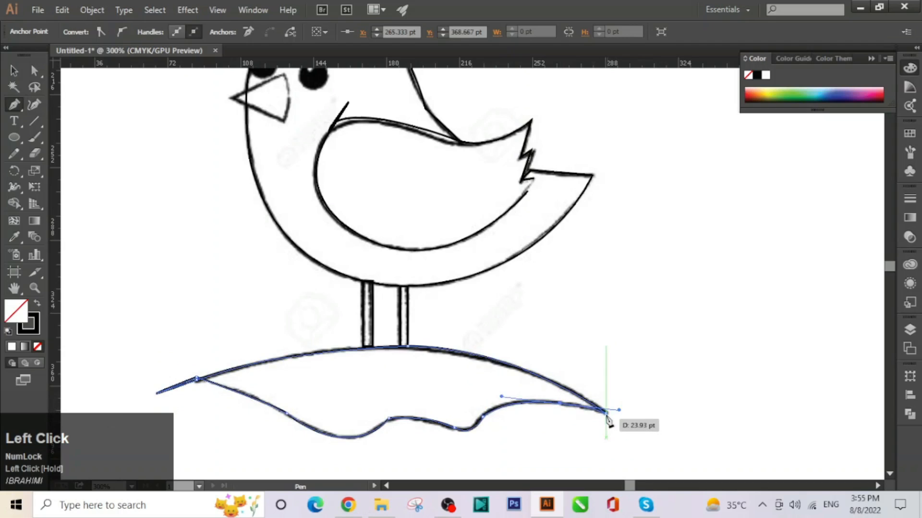
drag(563, 409, 605, 416)
click(604, 414)
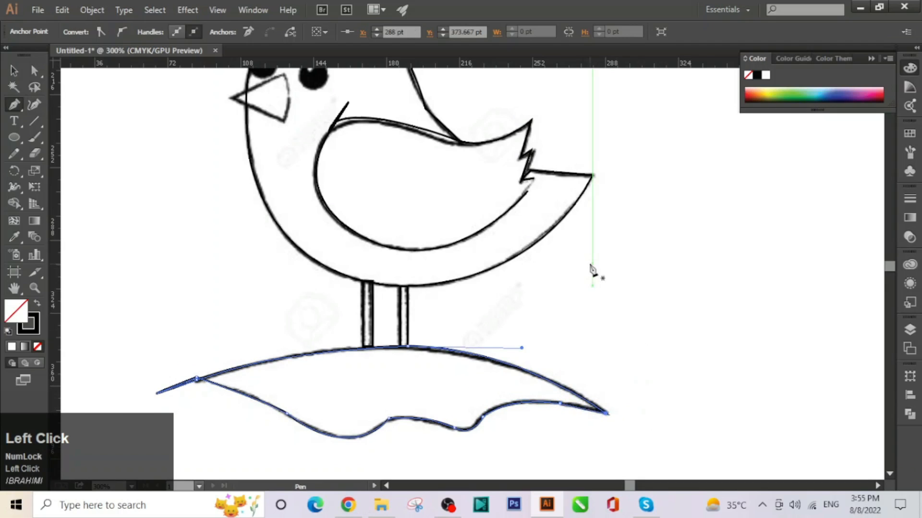
Trace the bird's beak as a closed triangle with a curved inner edge.
scroll(589, 269, up, 1)
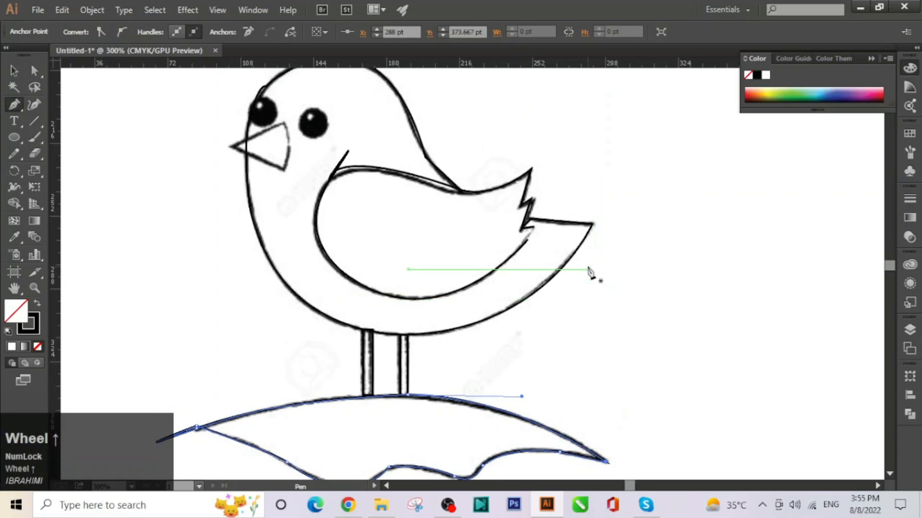
scroll(588, 269, up, 1)
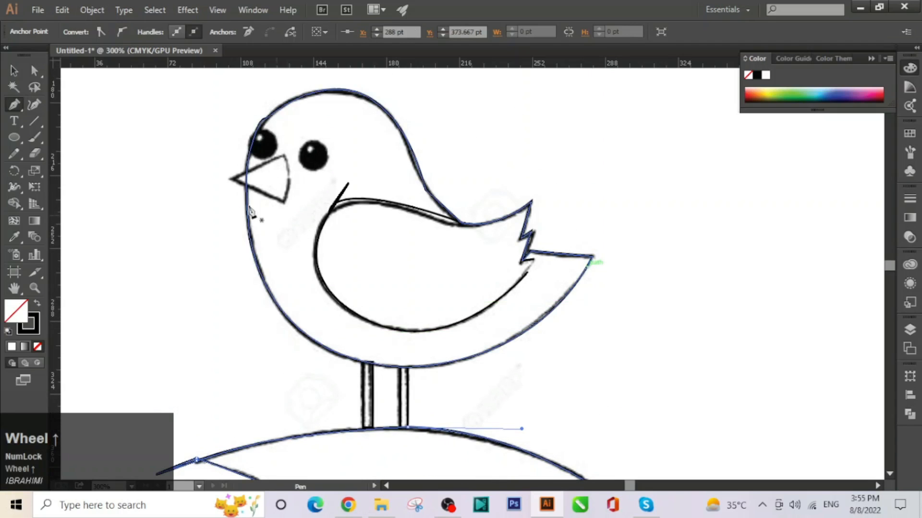
click(229, 177)
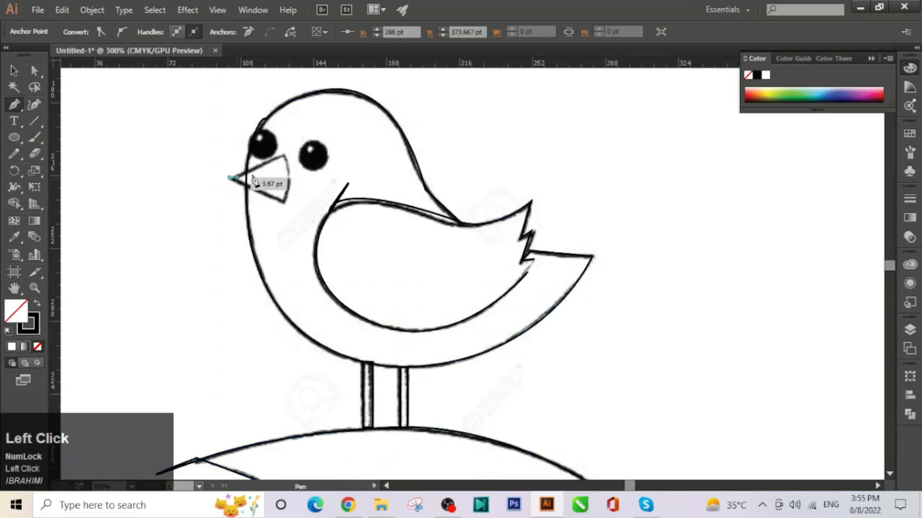
click(283, 154)
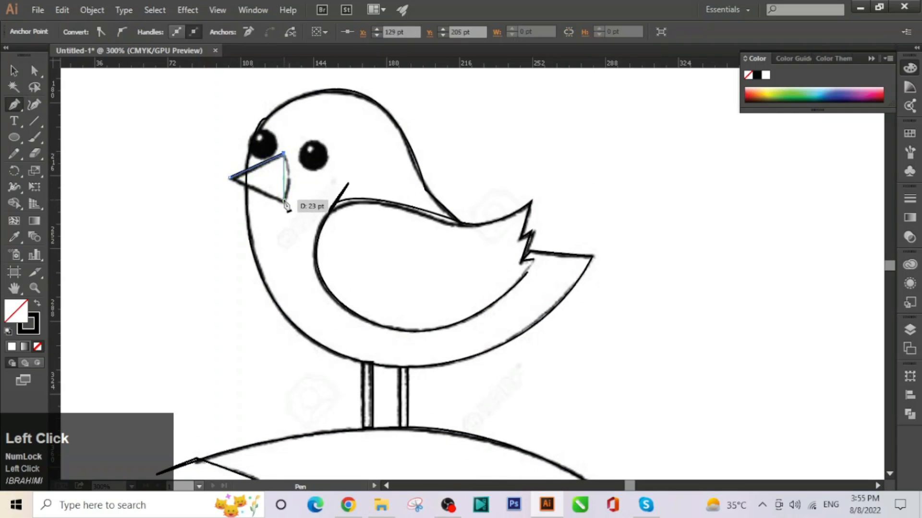
drag(285, 201, 269, 230)
click(284, 200)
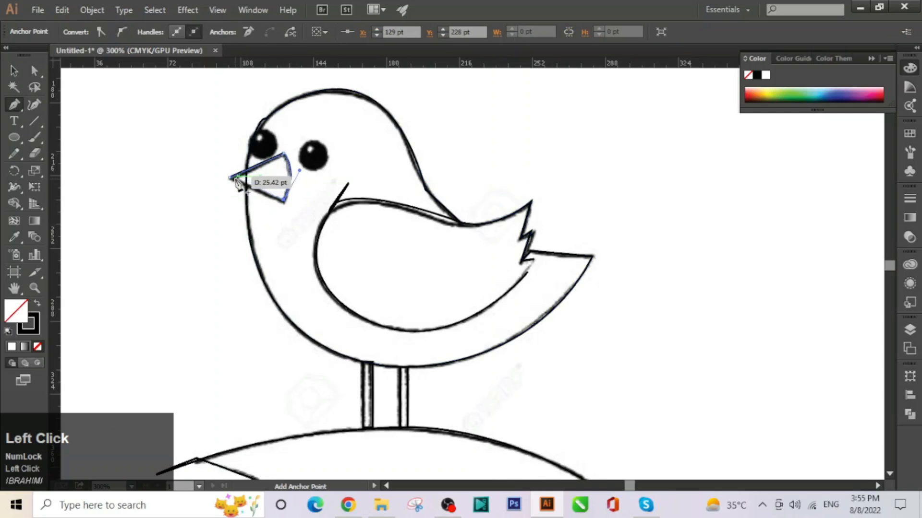
click(230, 179)
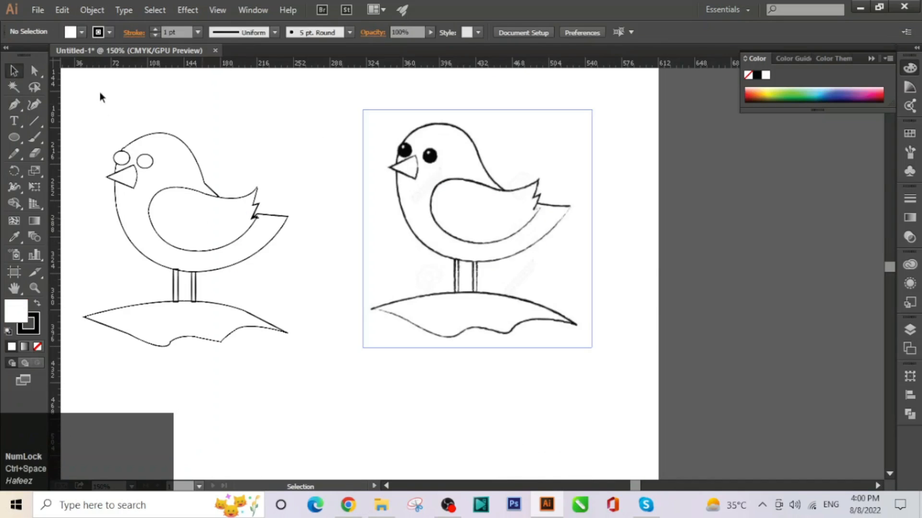
Fill the traced bird's body with dark green.
click(94, 89)
key(ctrl+minus)
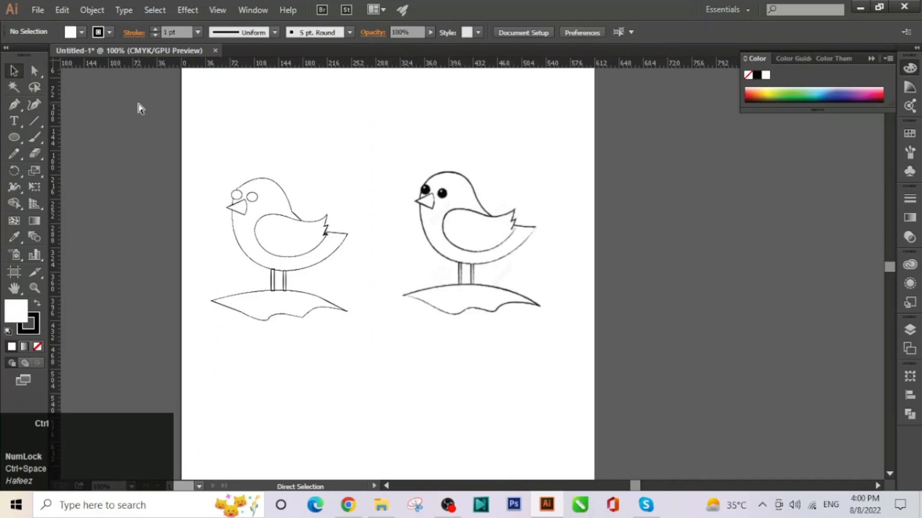
click(281, 188)
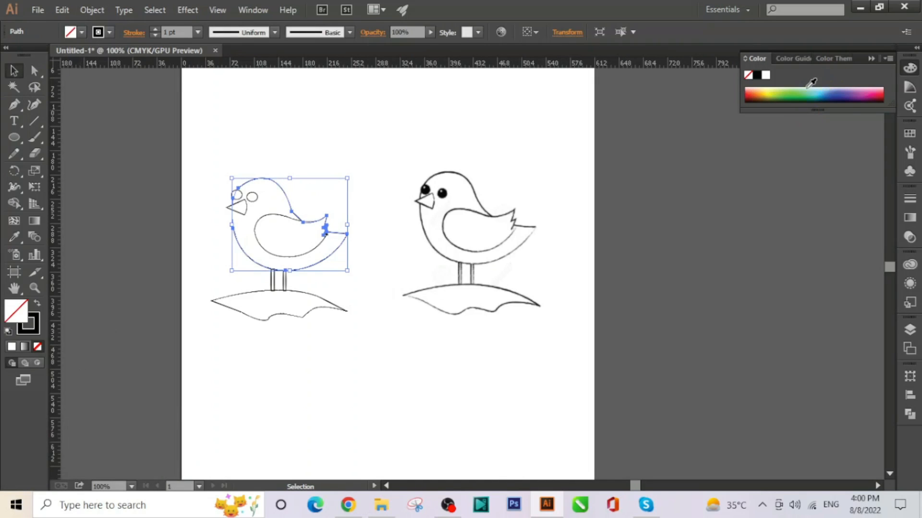
click(788, 99)
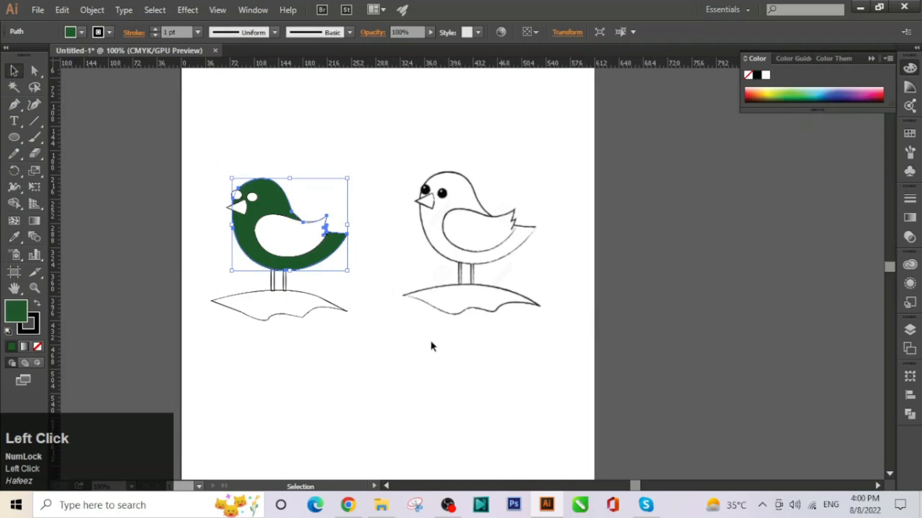
Fill the ground mound under the traced bird with crimson red.
click(288, 303)
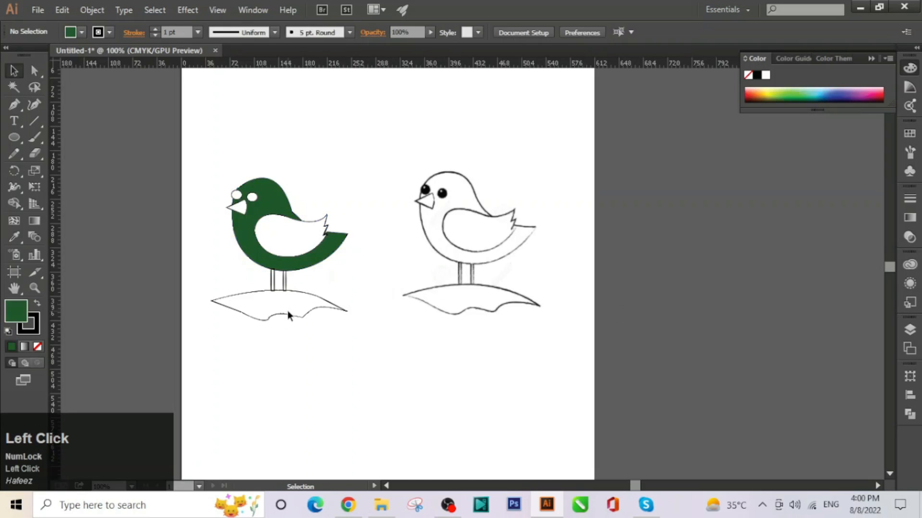
click(290, 317)
click(883, 94)
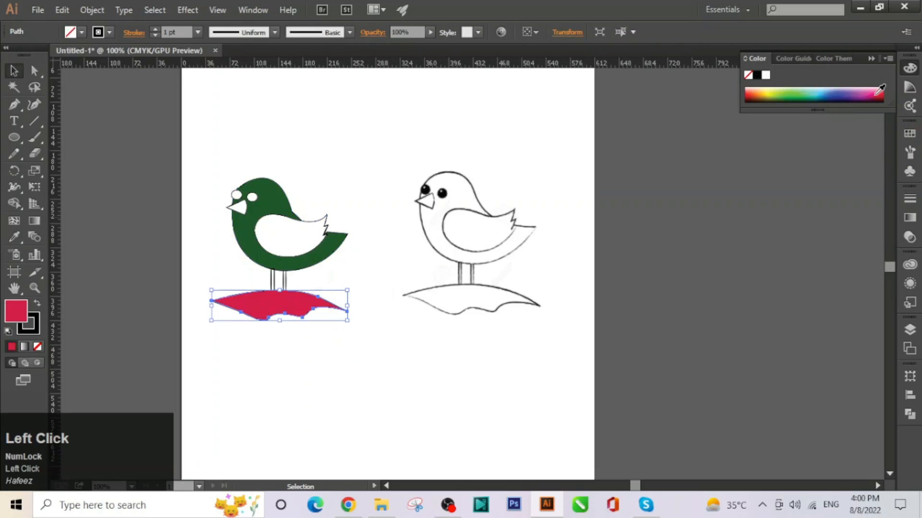
click(329, 131)
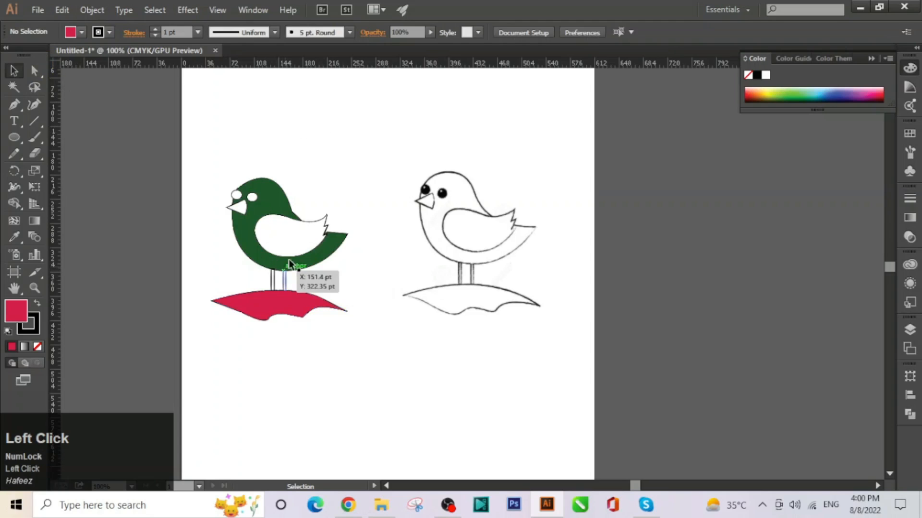
Fill the traced bird's wing with orange.
click(294, 243)
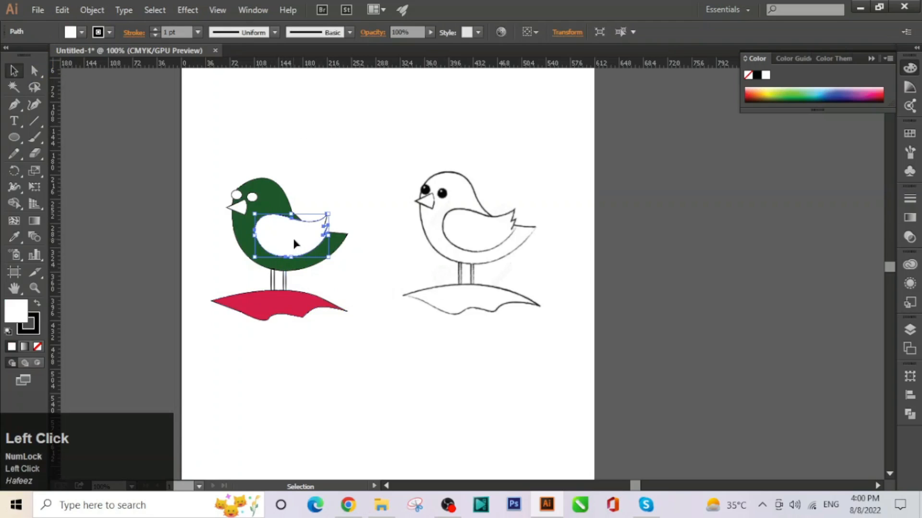
click(763, 93)
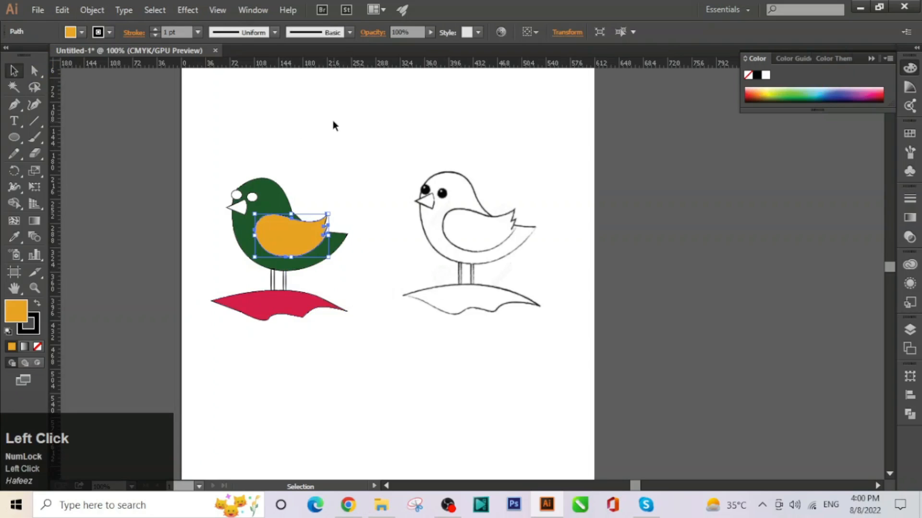
click(333, 122)
Select both eyes of the traced bird and fill them with near-black.
click(252, 197)
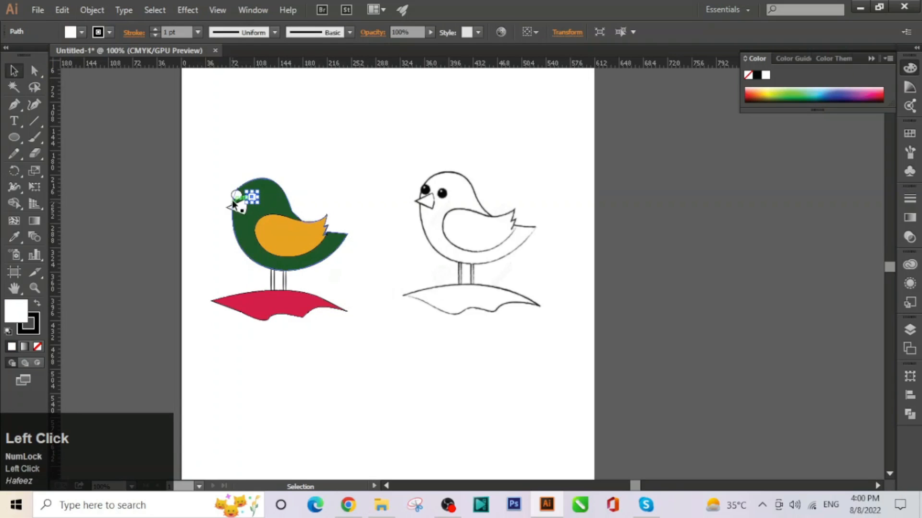
shift+click(236, 194)
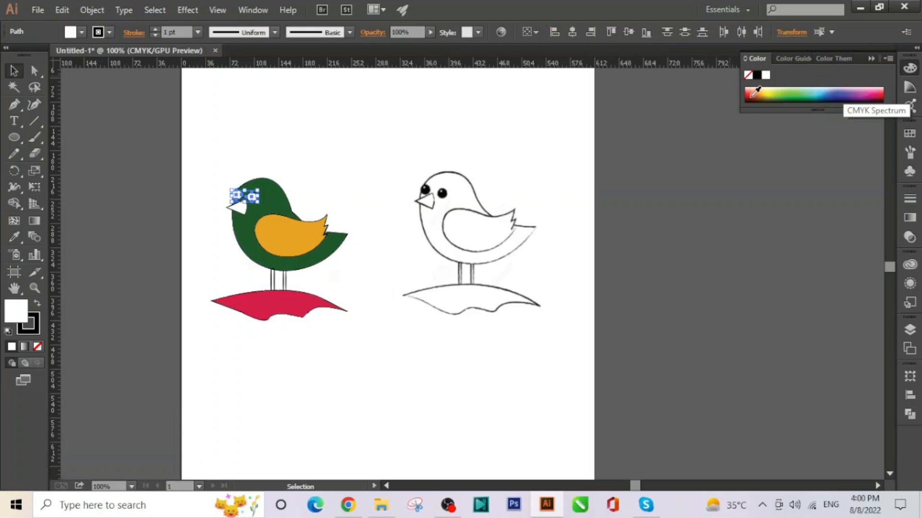
drag(753, 94, 751, 97)
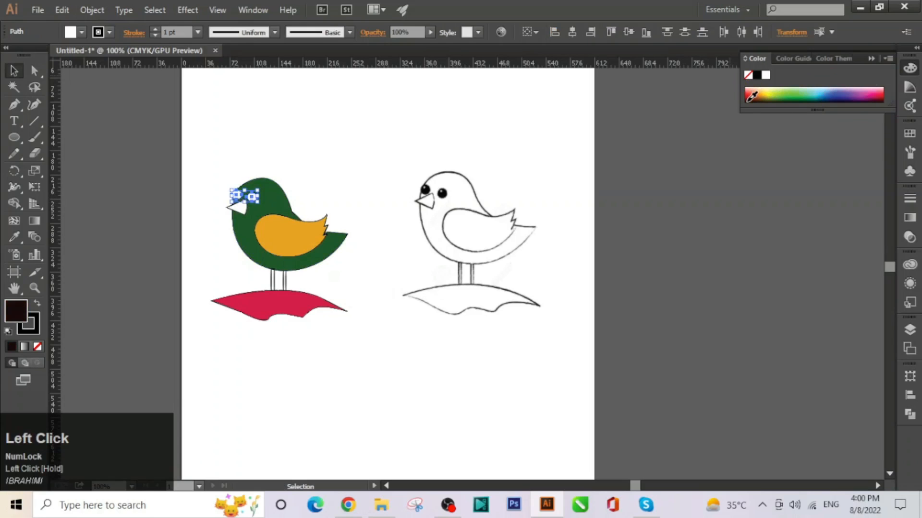
click(283, 144)
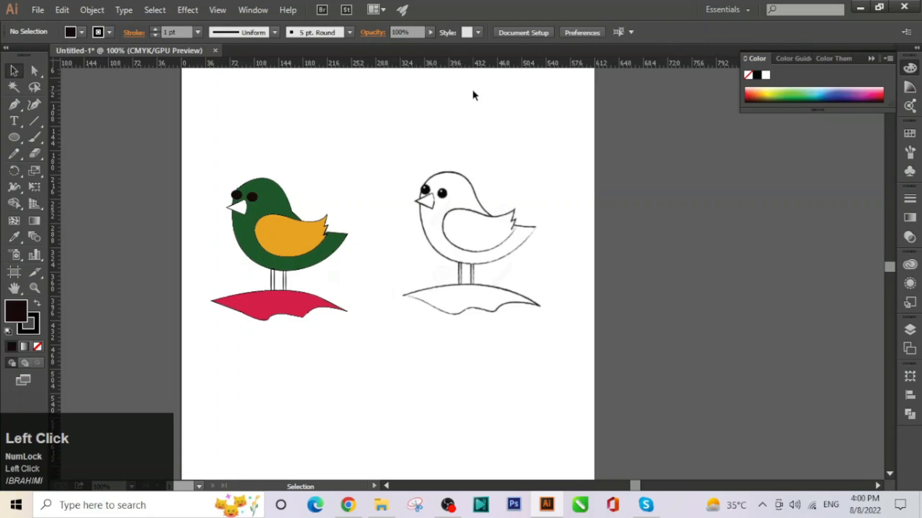
Delete the reference bird sketch beside the coloured bird.
click(19, 77)
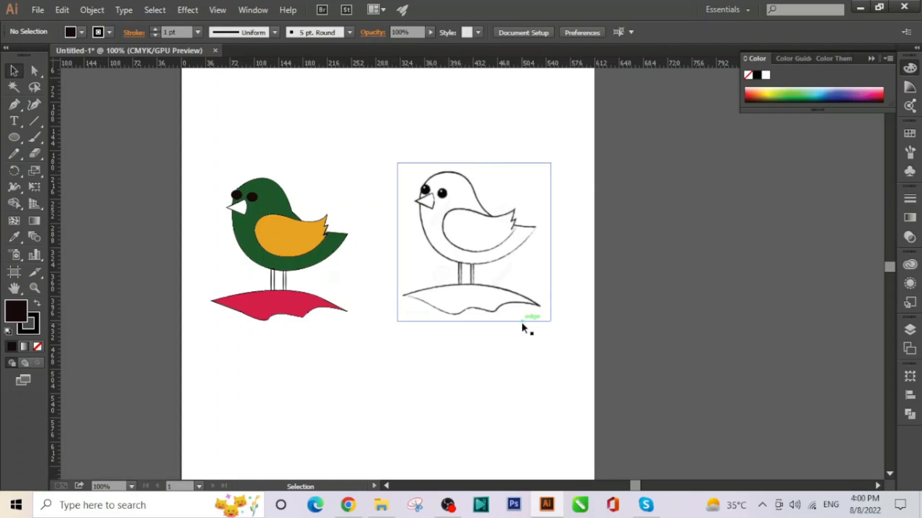
click(496, 204)
key(Delete)
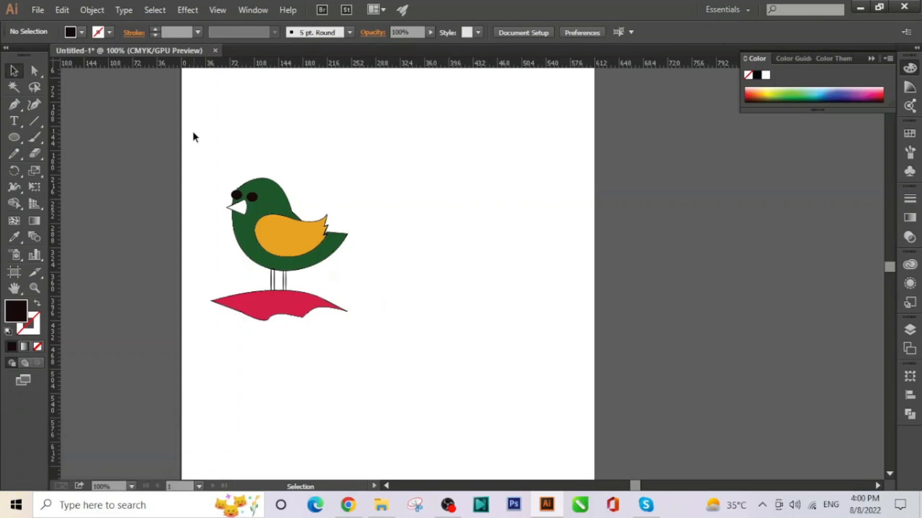
Select the whole coloured bird with its mound and move it to the upper middle of the artboard.
drag(193, 132, 394, 352)
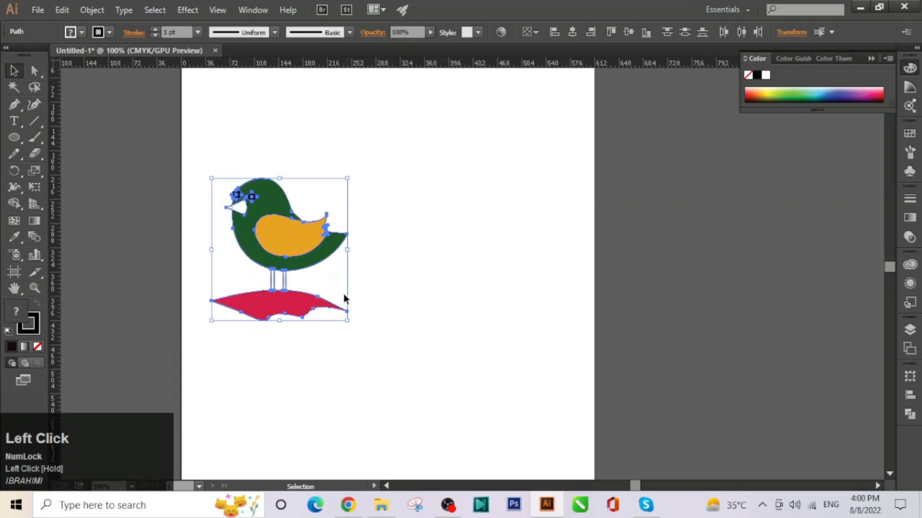
drag(314, 267, 430, 247)
click(507, 281)
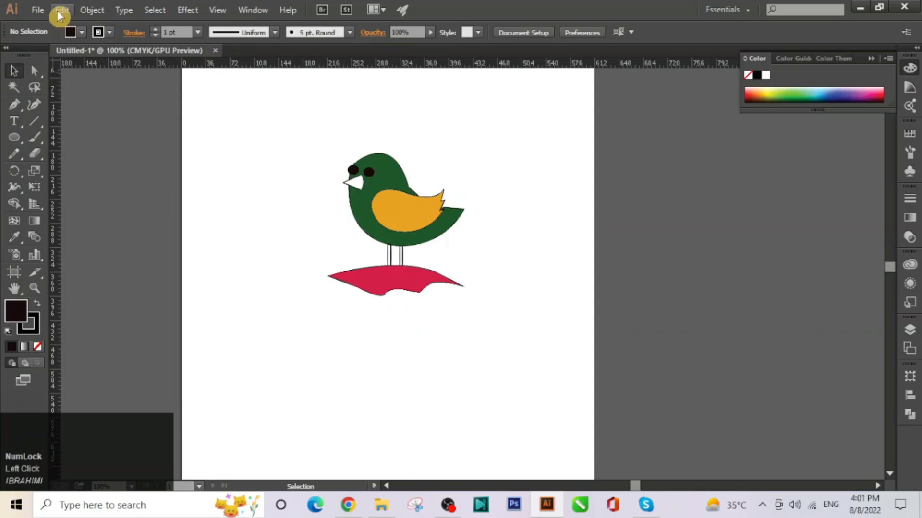
Save the document in the Downloads folder as an Adobe Illustrator file named Bird, with Illustrator CC compatibility.
click(38, 10)
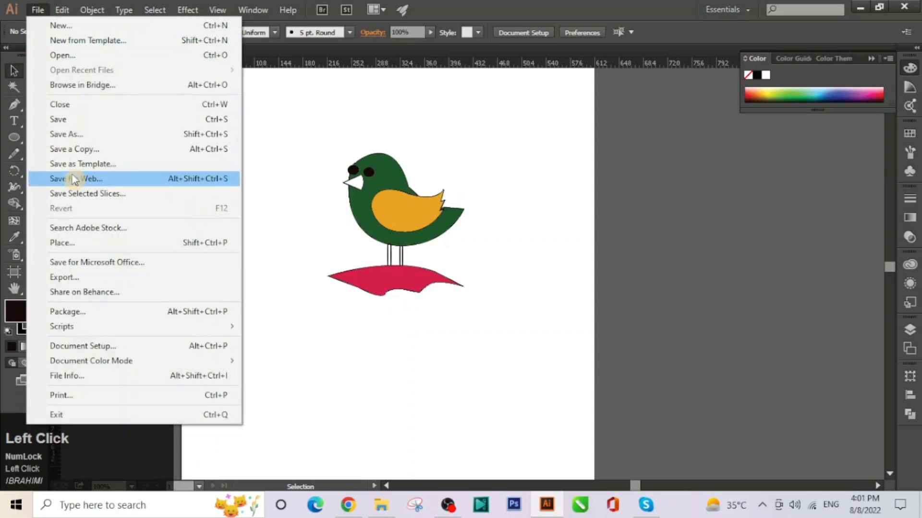
click(77, 120)
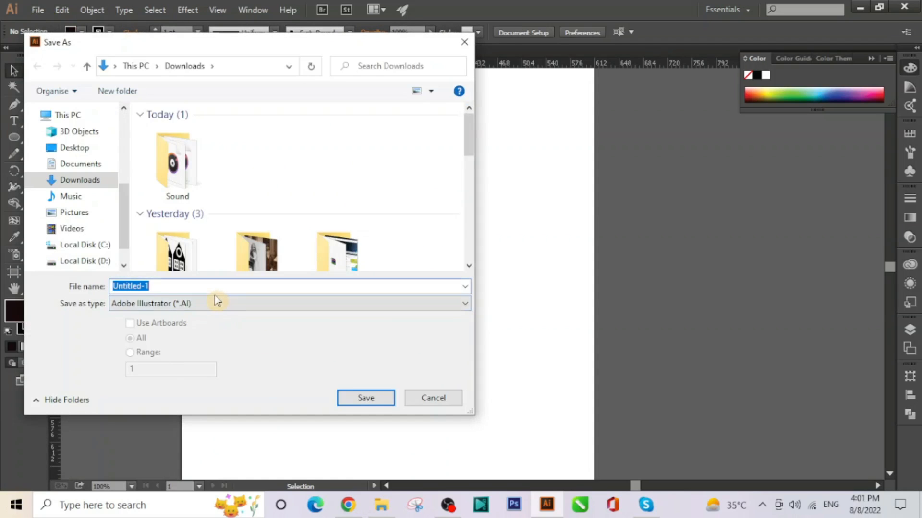
text(B)
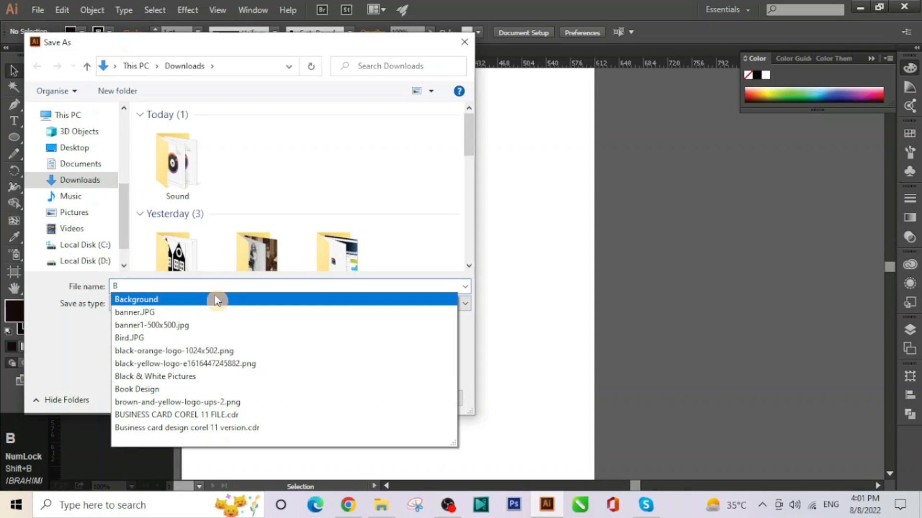
text(ird I)
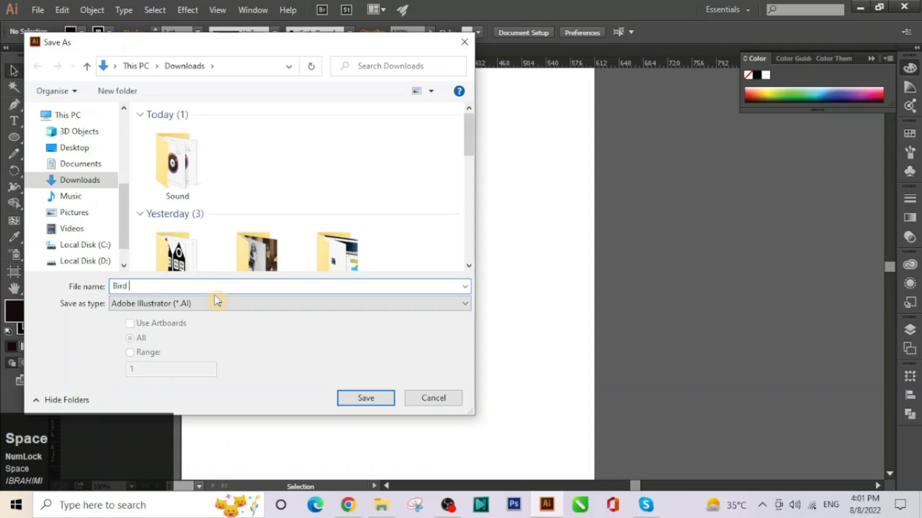
key(BackSpace)
text(A)
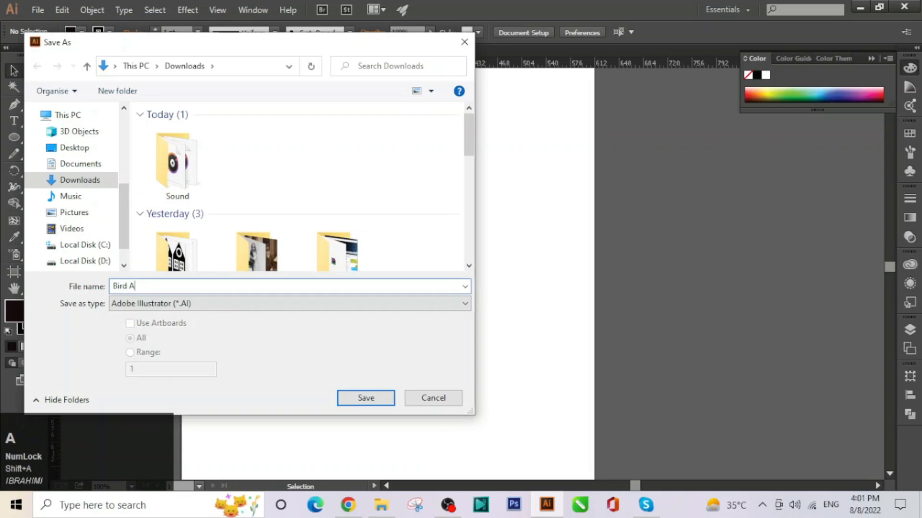
text(I)
key(BackSpace)
key(BackSpace)
click(366, 407)
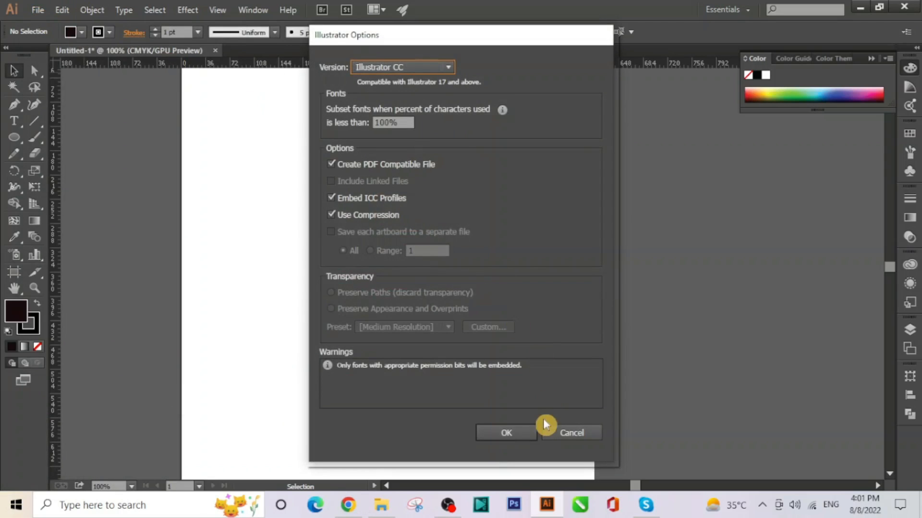
click(528, 432)
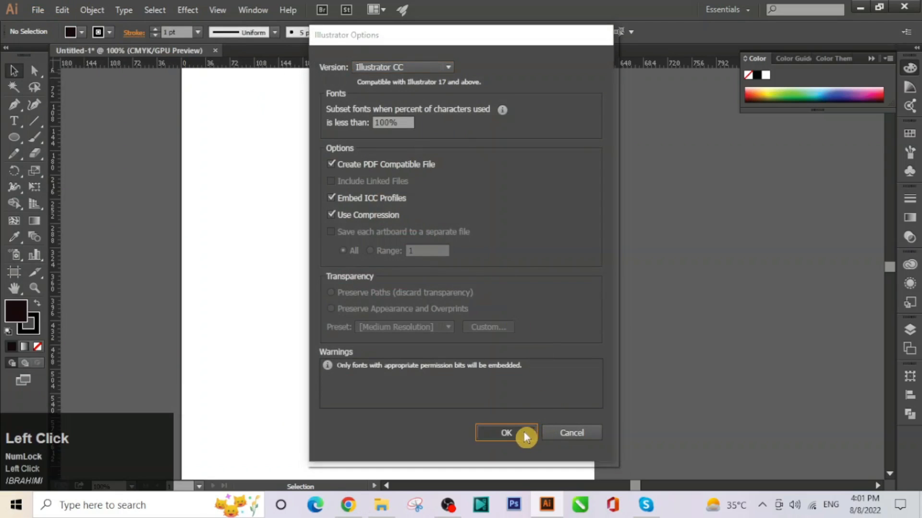
Export the coloured bird to the Downloads folder as a JPEG named Bird D, in CMYK at medium quality and 300 ppi.
click(38, 12)
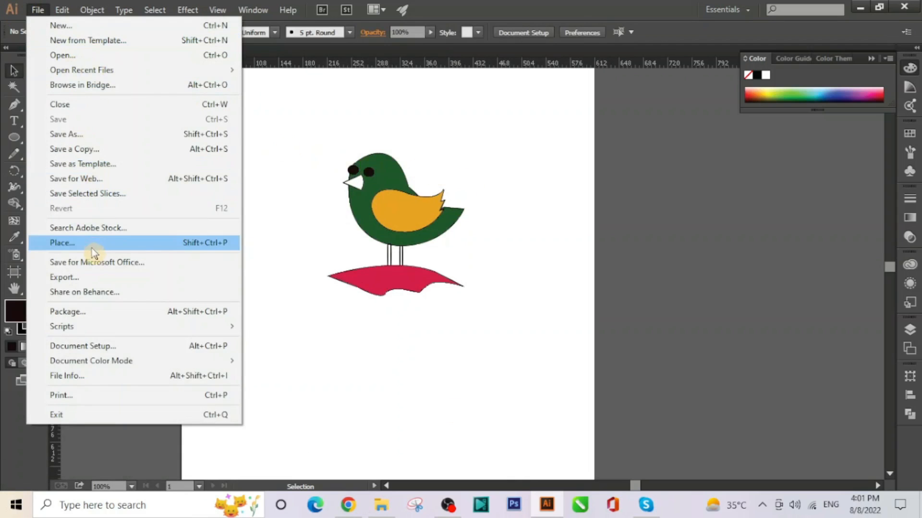
click(78, 281)
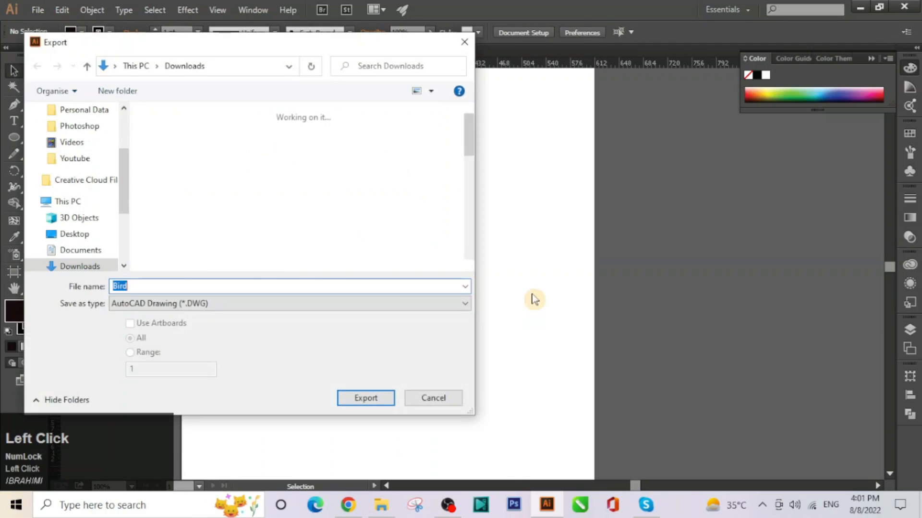
click(171, 304)
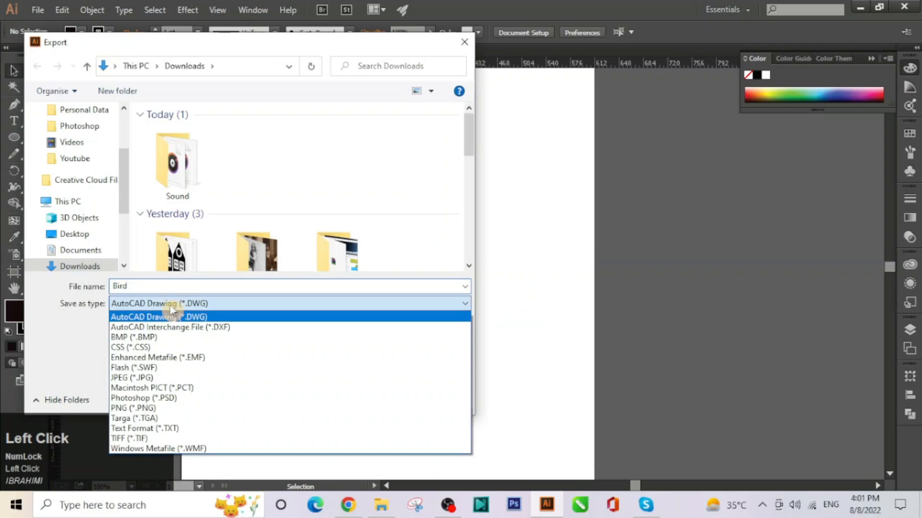
click(132, 378)
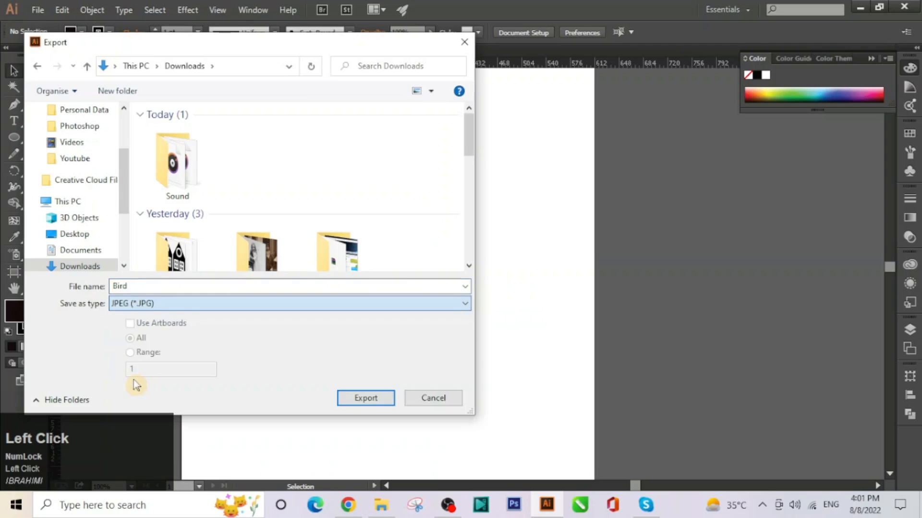
click(169, 287)
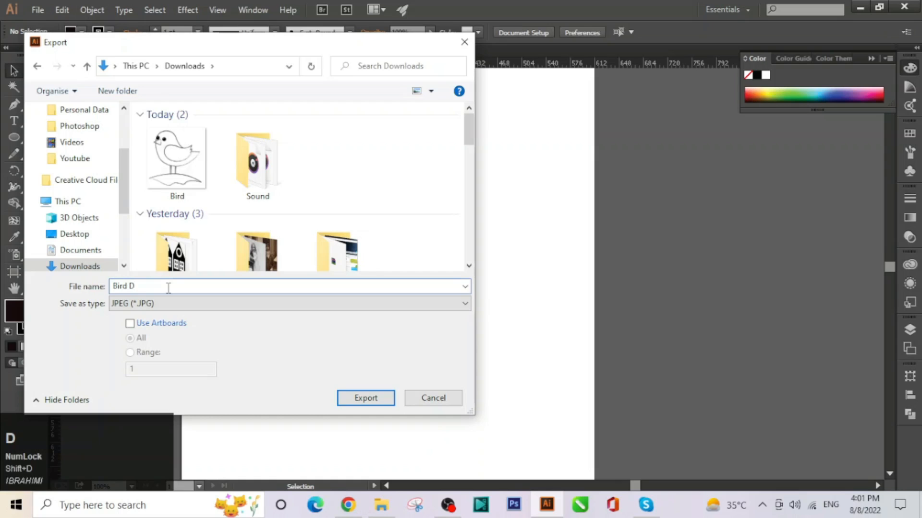
click(377, 399)
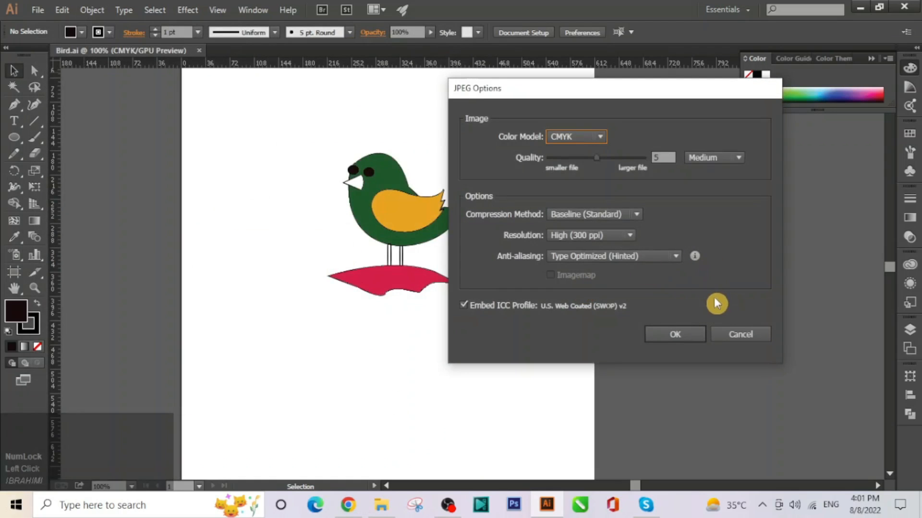
click(679, 334)
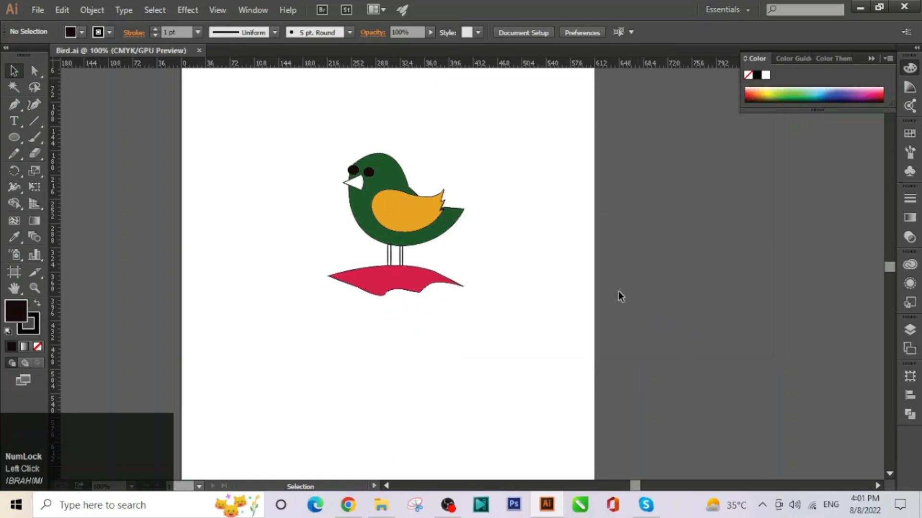
Switch to File Explorer, view the exported Bird D image in Windows Photo Viewer, and return to Illustrator.
click(381, 505)
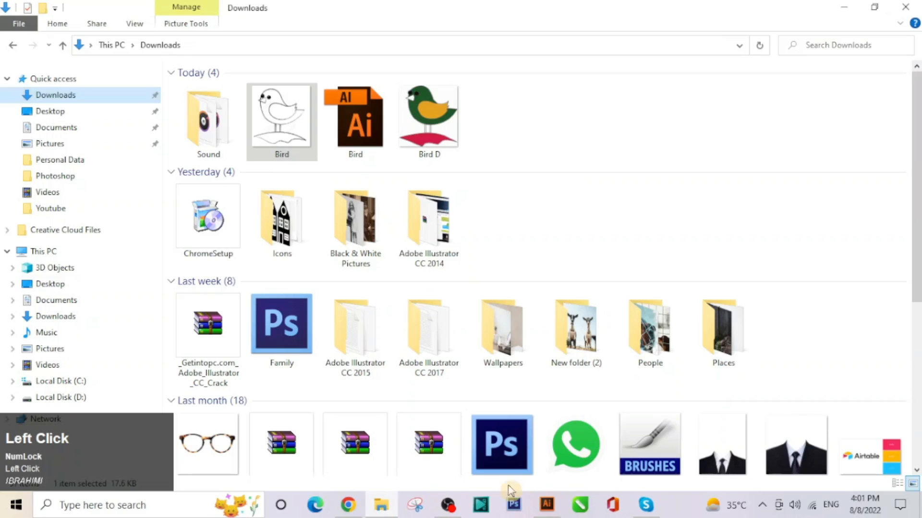
click(437, 138)
right_click(434, 128)
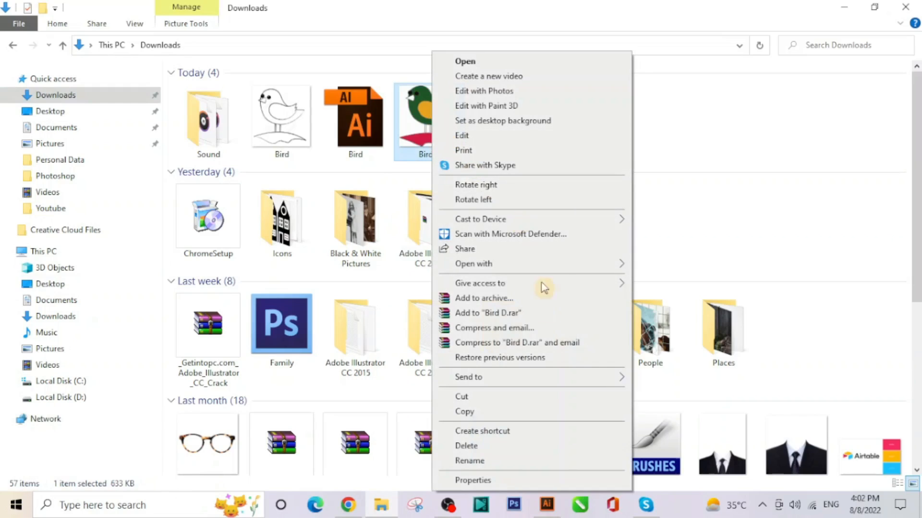
click(502, 267)
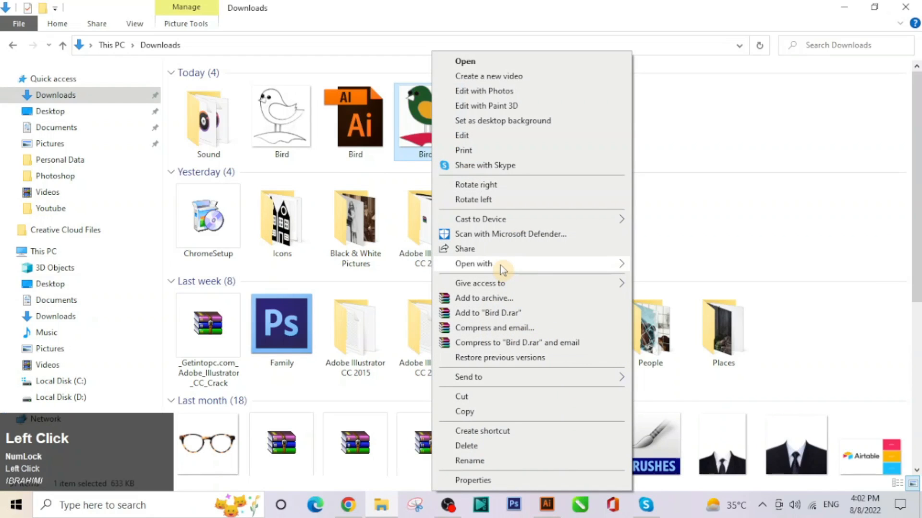
click(678, 340)
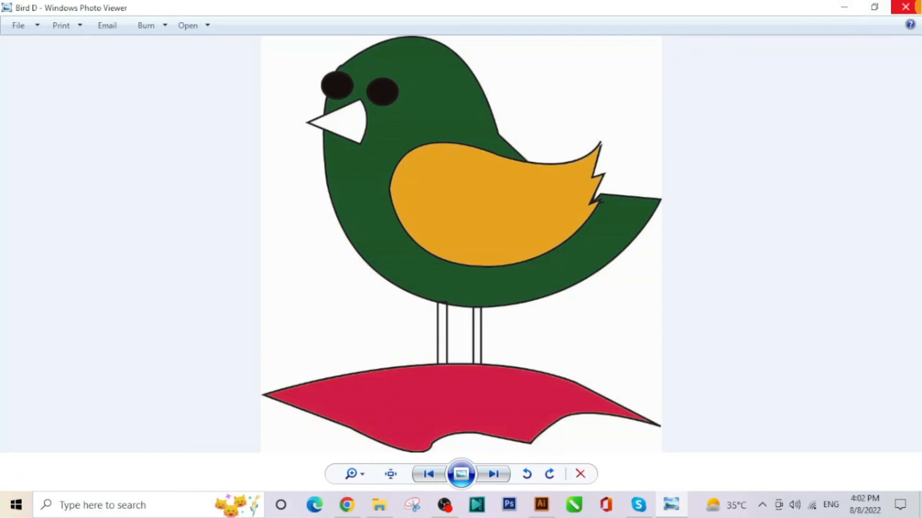
click(905, 7)
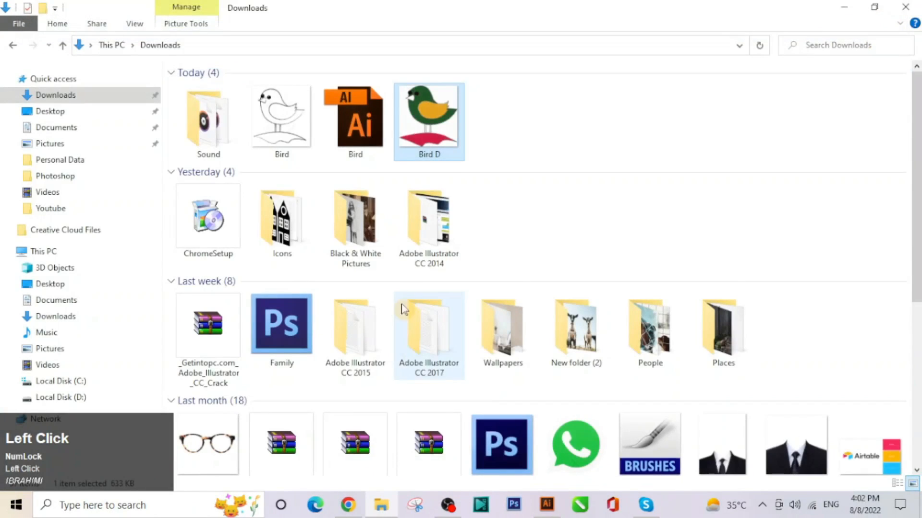
click(844, 6)
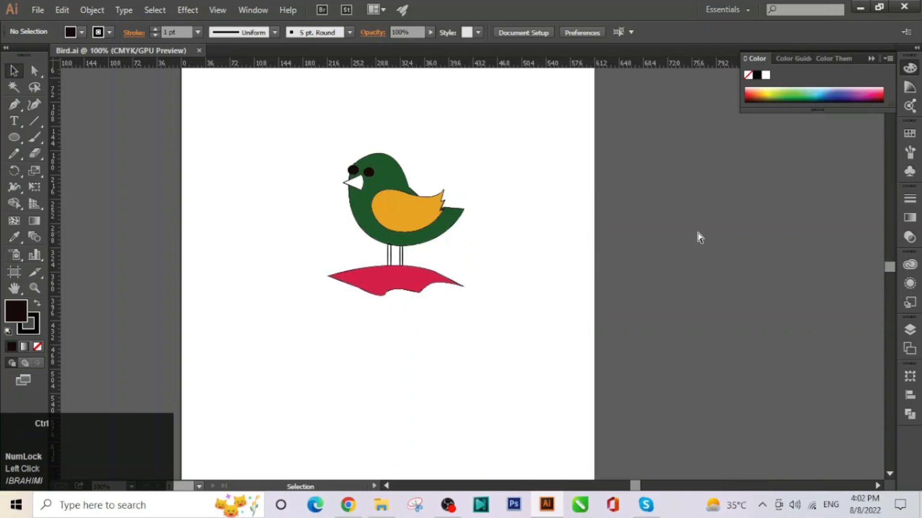